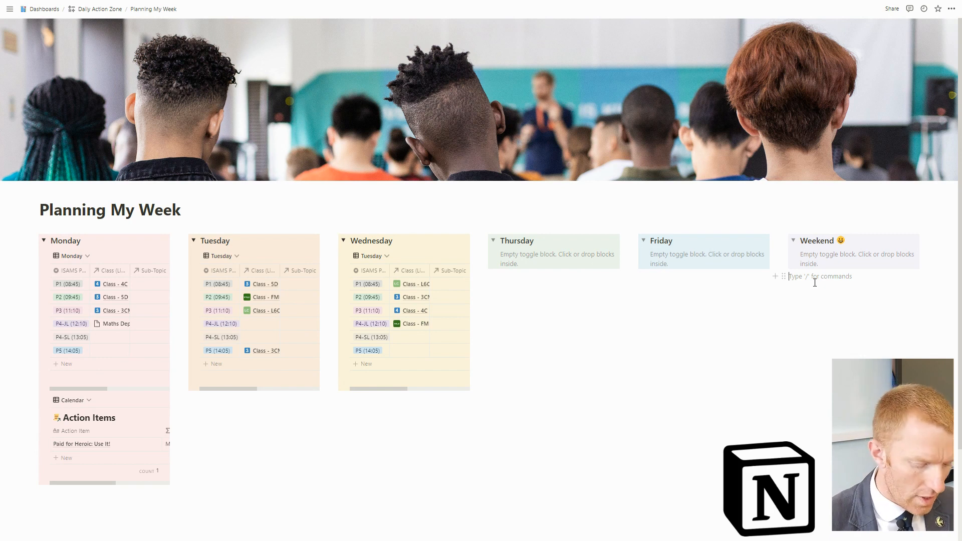
Step: Embed a new sub-page below the Weekend column and set it to full width
{"action": "type", "text": "/page"}
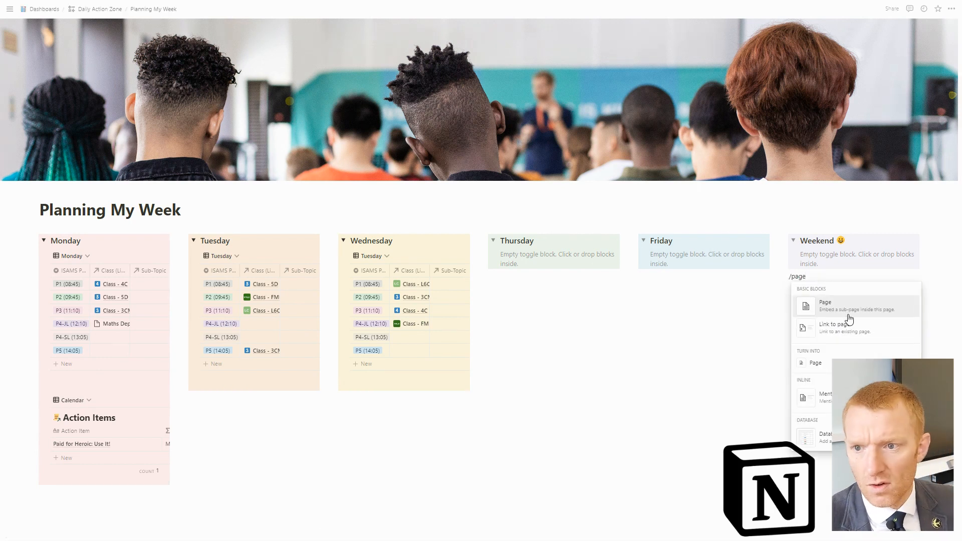
{"action": "left_click", "coordinate": [826, 302]}
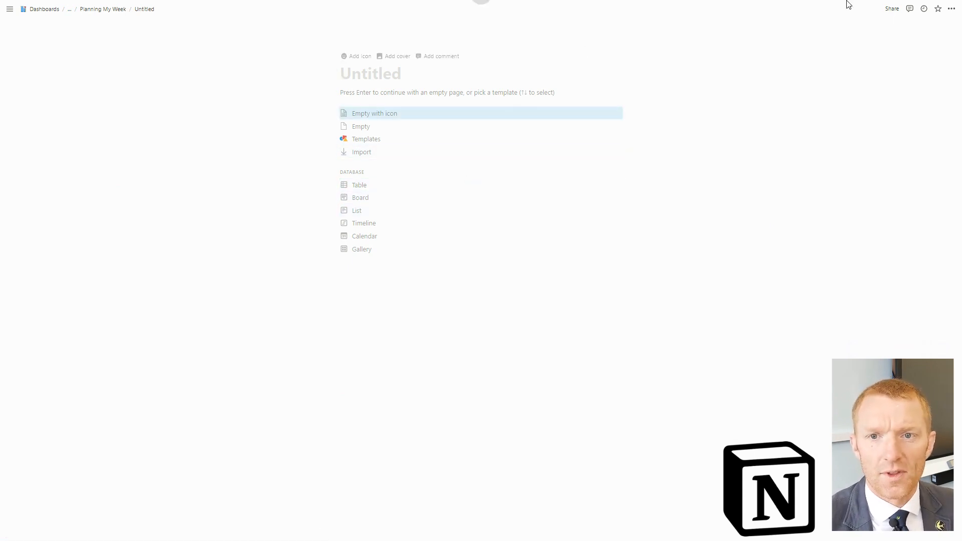
{"action": "left_click", "coordinate": [951, 9]}
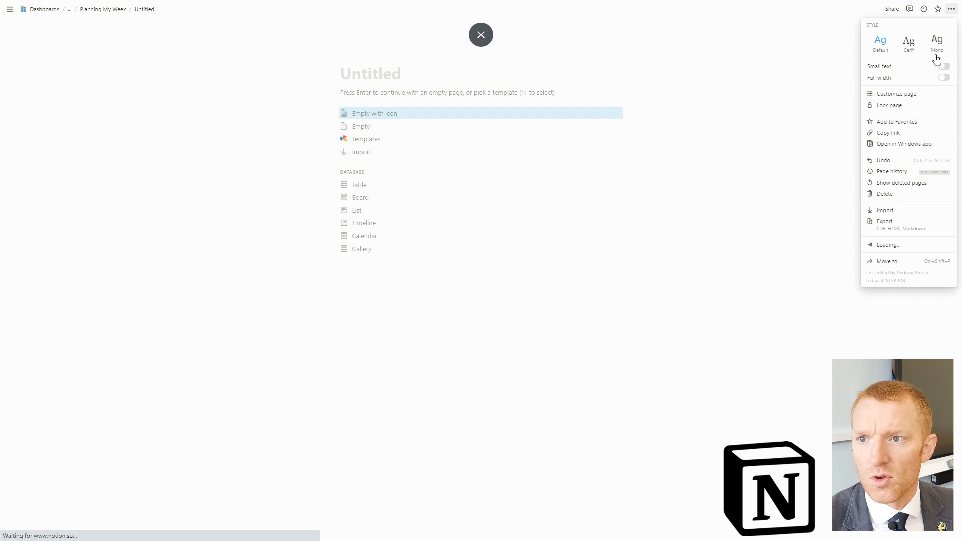
{"action": "left_click", "coordinate": [946, 79]}
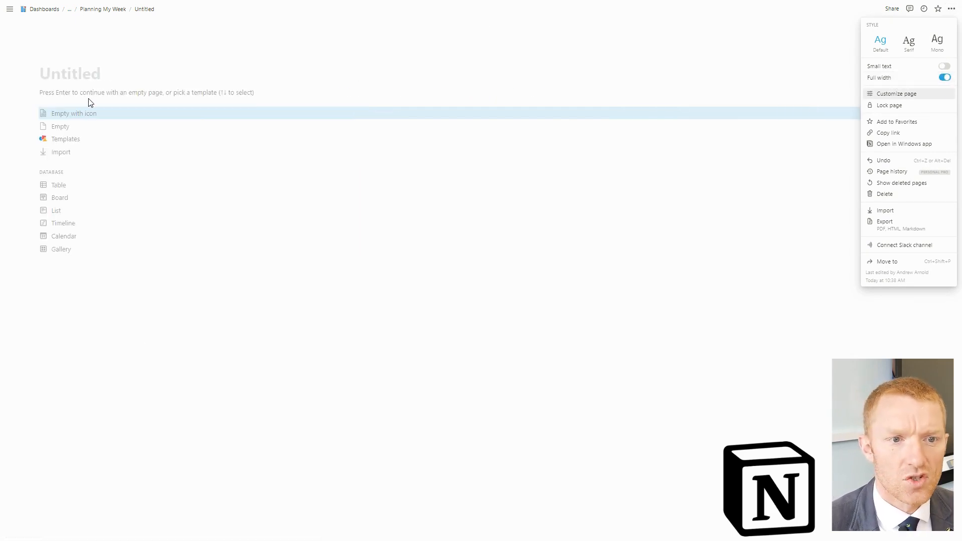
Step: Title the new sub-page "Planning My Week" and start an empty line in its body
{"action": "left_click", "coordinate": [89, 73]}
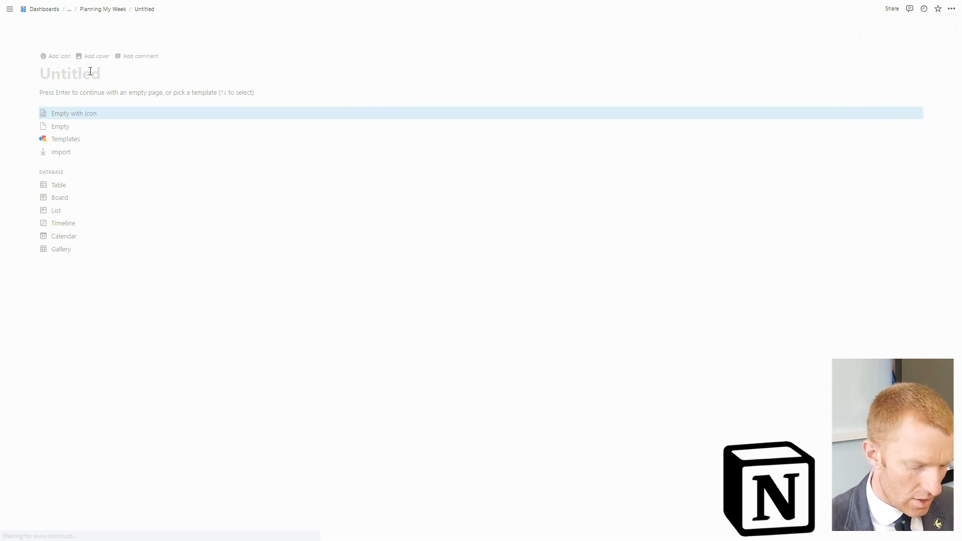
{"action": "type", "text": "Planning My Week"}
{"action": "key", "text": "Return"}
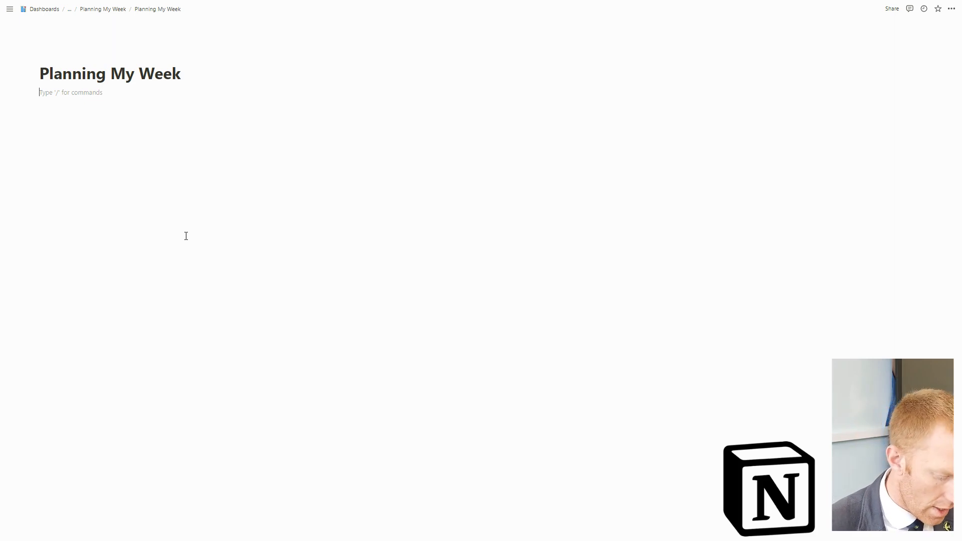
Step: Insert an empty callout block beneath the page title
{"action": "type", "text": "/"}
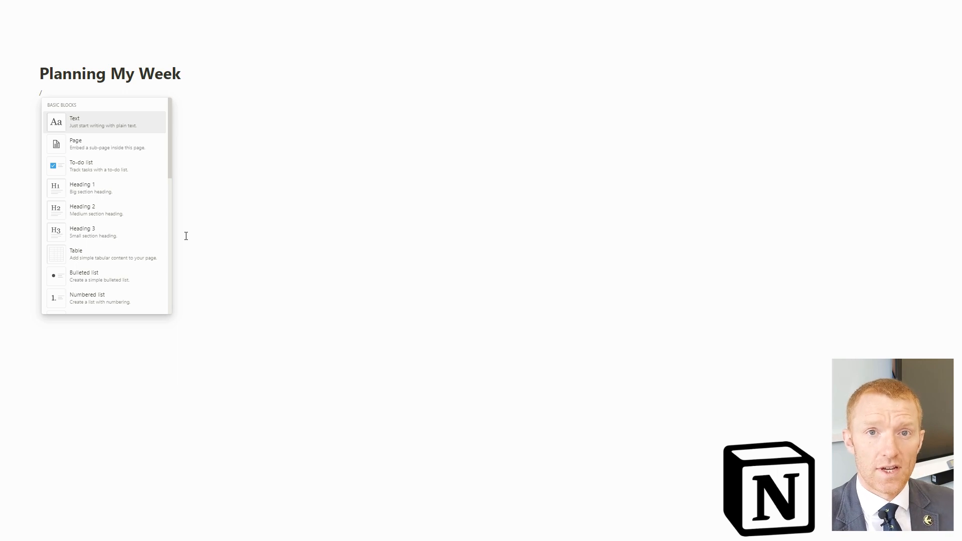
{"action": "type", "text": "call"}
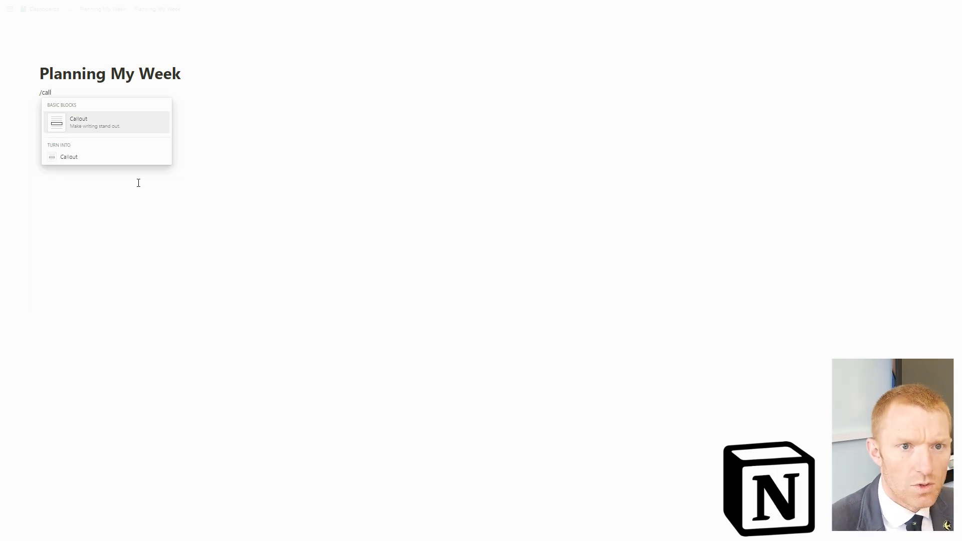
{"action": "left_click", "coordinate": [89, 124]}
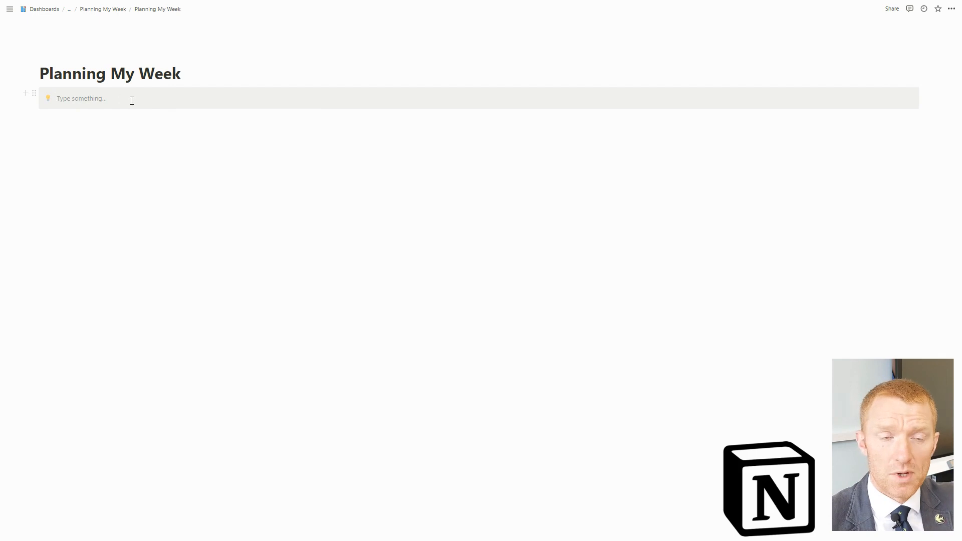
Step: Duplicate the empty callout seven times to make a stack of eight callouts
{"action": "left_click", "coordinate": [34, 95]}
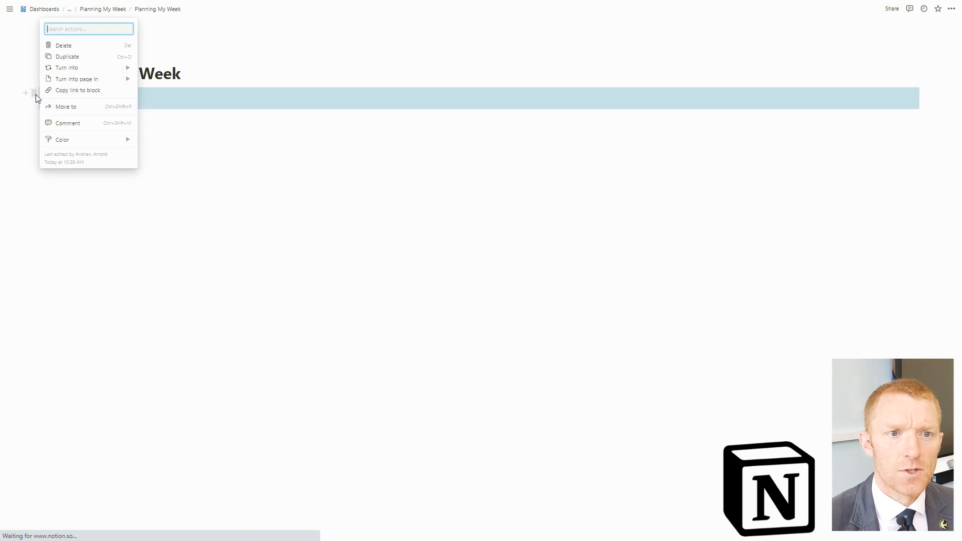
{"action": "left_click", "coordinate": [62, 61]}
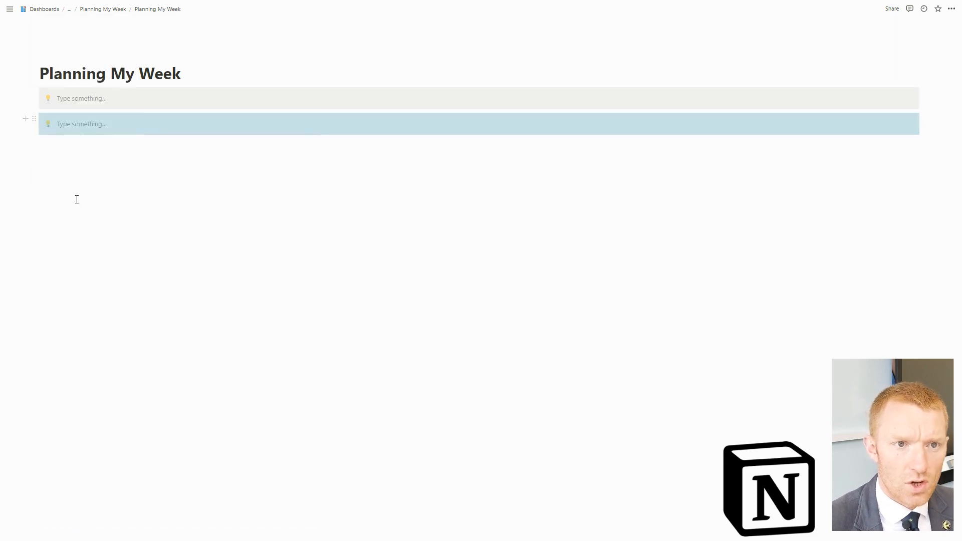
{"action": "key", "text": "ctrl+d"}
{"action": "key", "text": "ctrl+d"}
{"action": "key", "text": "ctrl+d"}
{"action": "key", "text": "ctrl+d"}
{"action": "key", "text": "ctrl+d"}
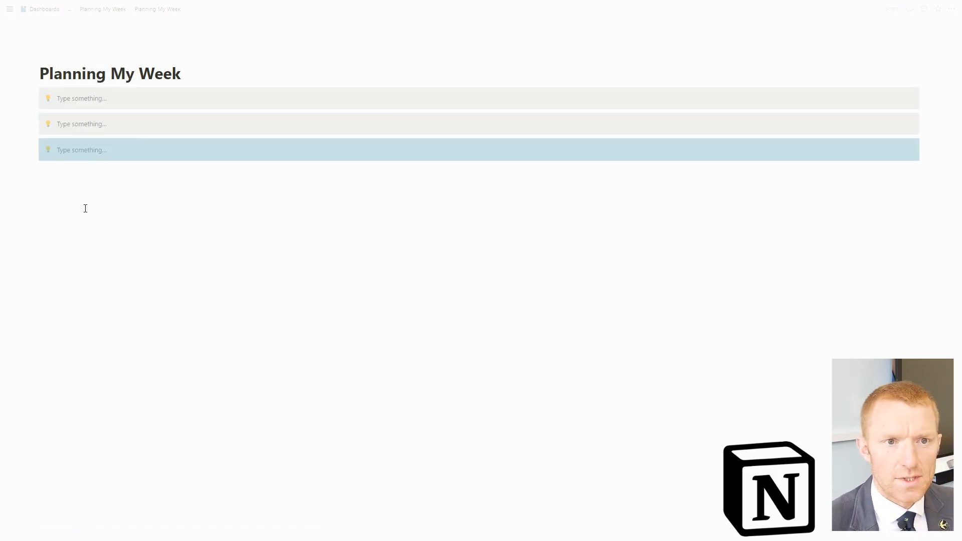
{"action": "key", "text": "ctrl+d"}
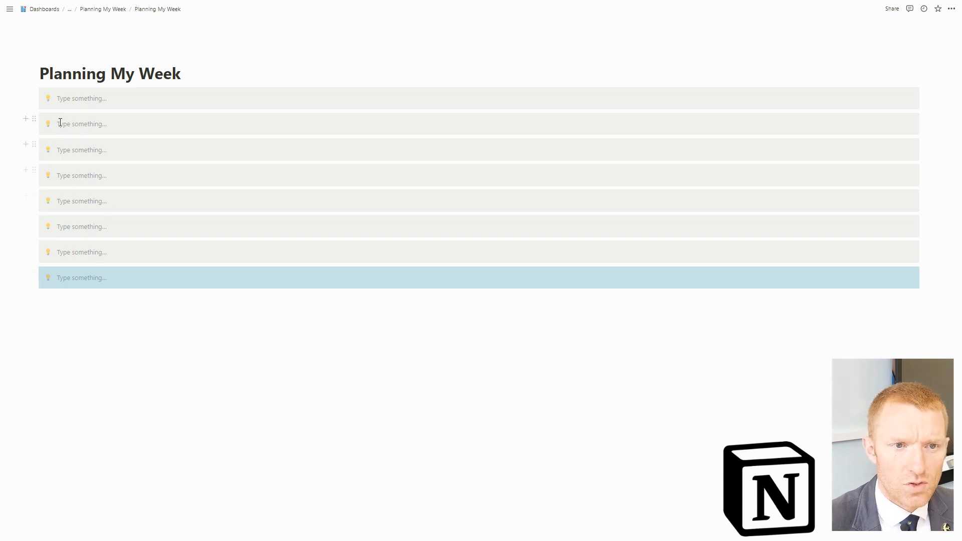
Step: Arrange six of the callouts side by side as columns in the first row
{"action": "left_click_drag", "start_coordinate": [33, 119], "coordinate": [95, 120]}
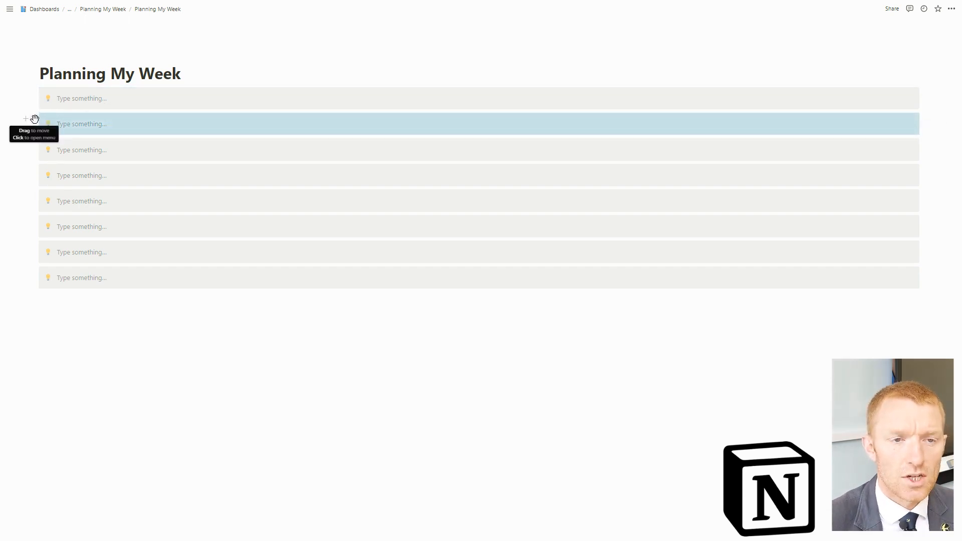
{"action": "left_click_drag", "start_coordinate": [34, 118], "coordinate": [924, 99]}
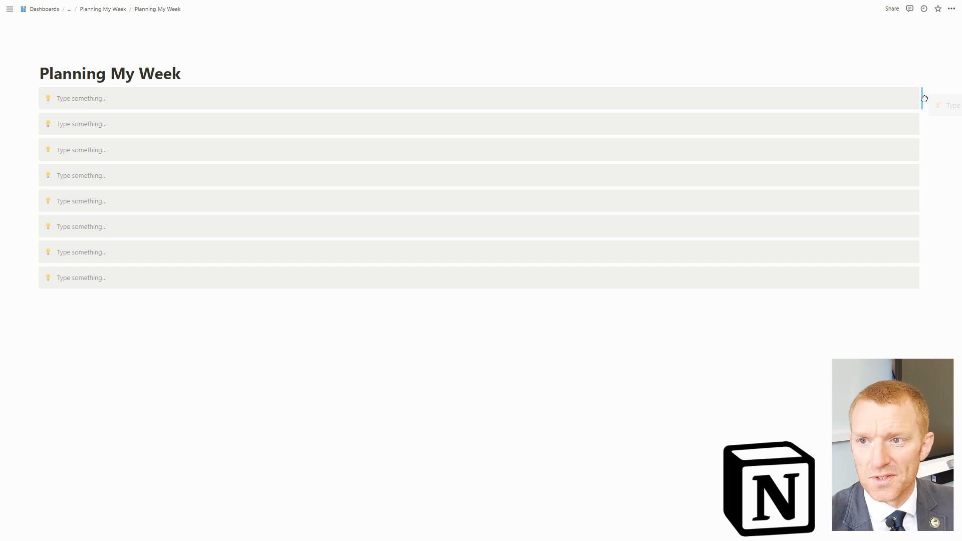
{"action": "left_click_drag", "start_coordinate": [924, 99], "coordinate": [925, 98]}
{"action": "left_click_drag", "start_coordinate": [33, 128], "coordinate": [924, 102]}
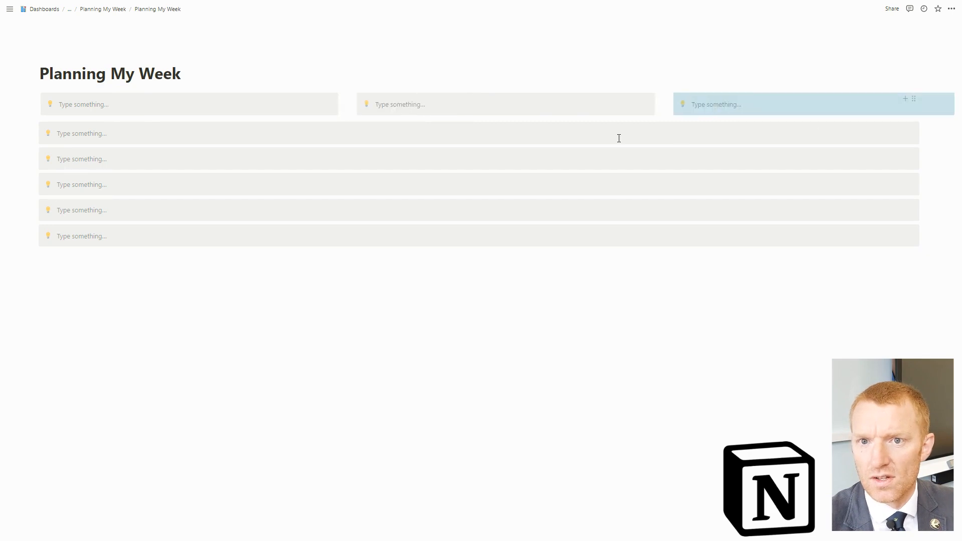
{"action": "left_click_drag", "start_coordinate": [33, 128], "coordinate": [930, 105]}
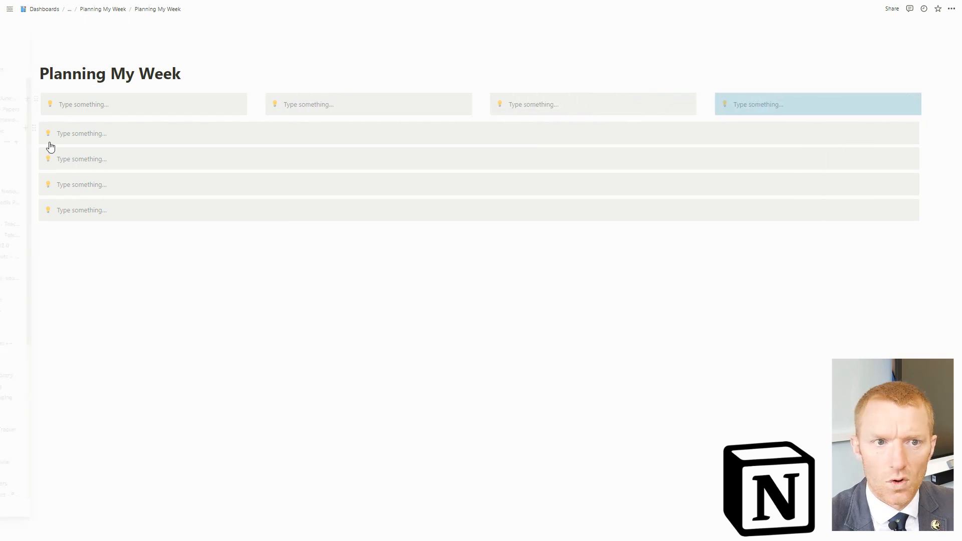
{"action": "left_click_drag", "start_coordinate": [32, 127], "coordinate": [928, 105]}
{"action": "left_click_drag", "start_coordinate": [32, 127], "coordinate": [926, 105]}
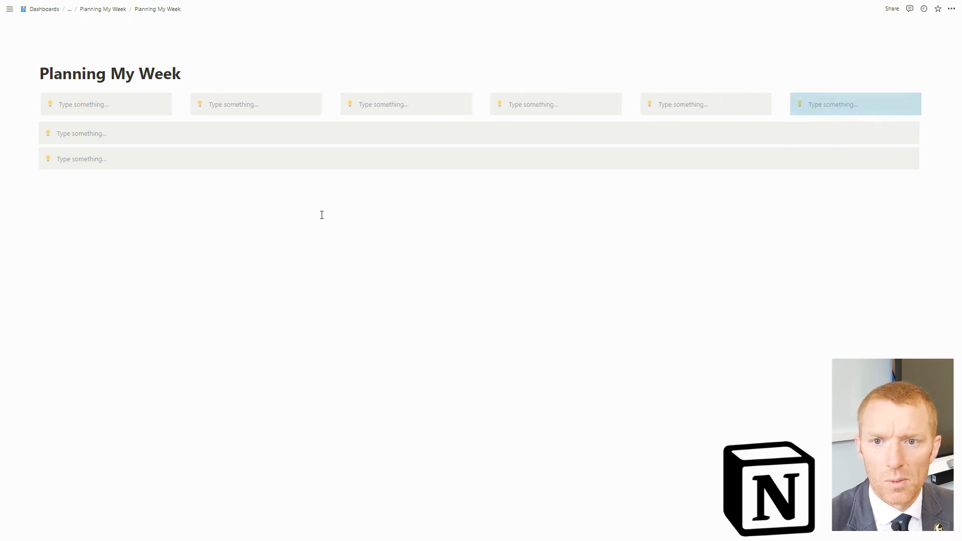
Step: Delete the two leftover full-width callouts below the six columns, keeping the callout in the first column
{"action": "left_click_drag", "start_coordinate": [124, 235], "coordinate": [134, 136]}
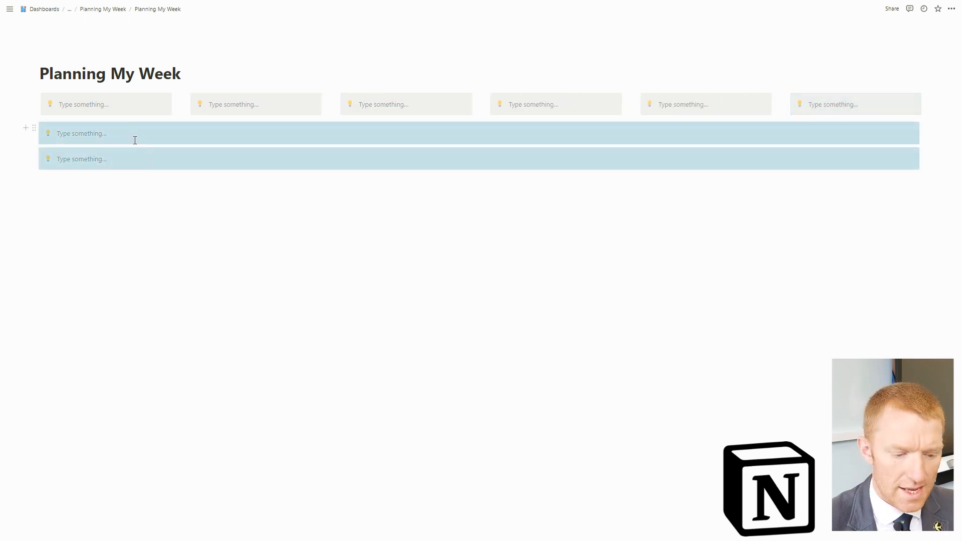
{"action": "key", "text": "Delete"}
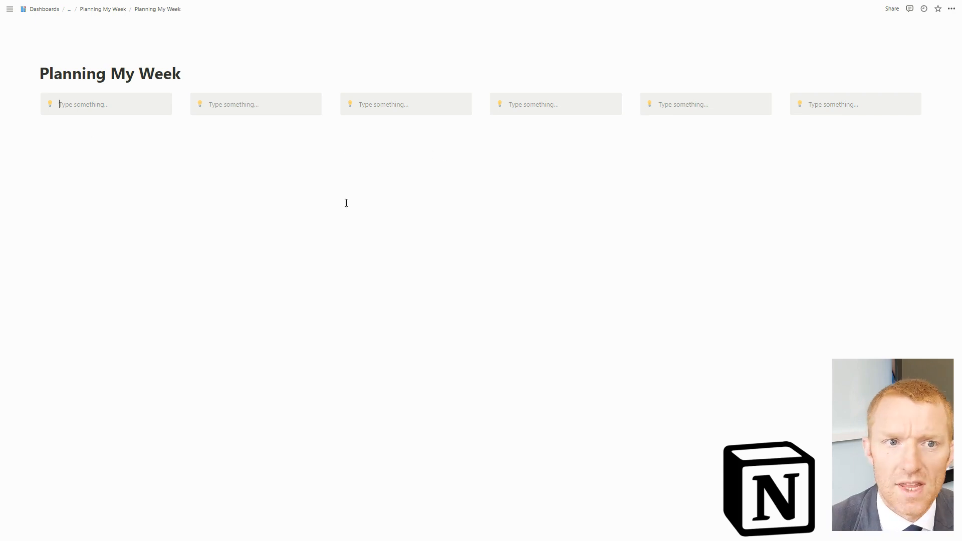
{"action": "key", "text": "BackSpace"}
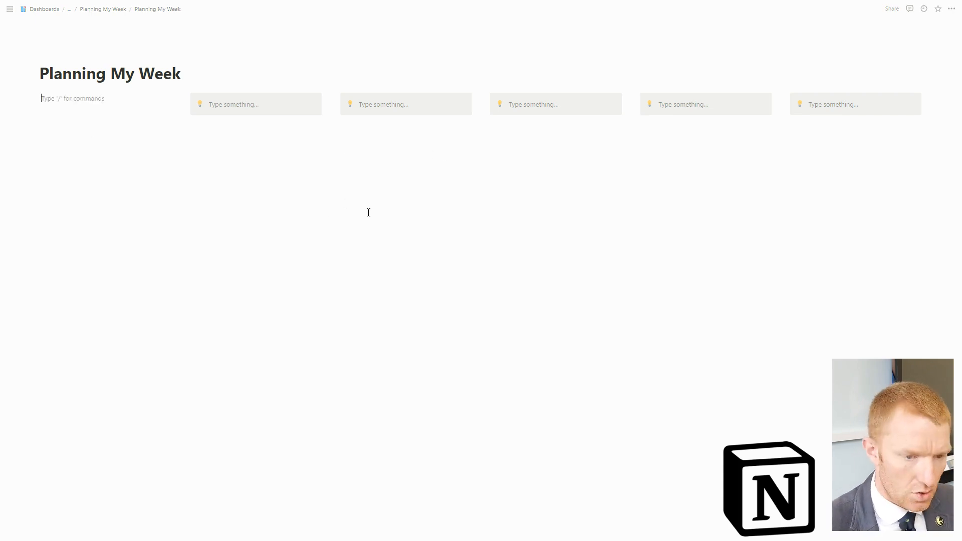
{"action": "key", "text": "ctrl+z"}
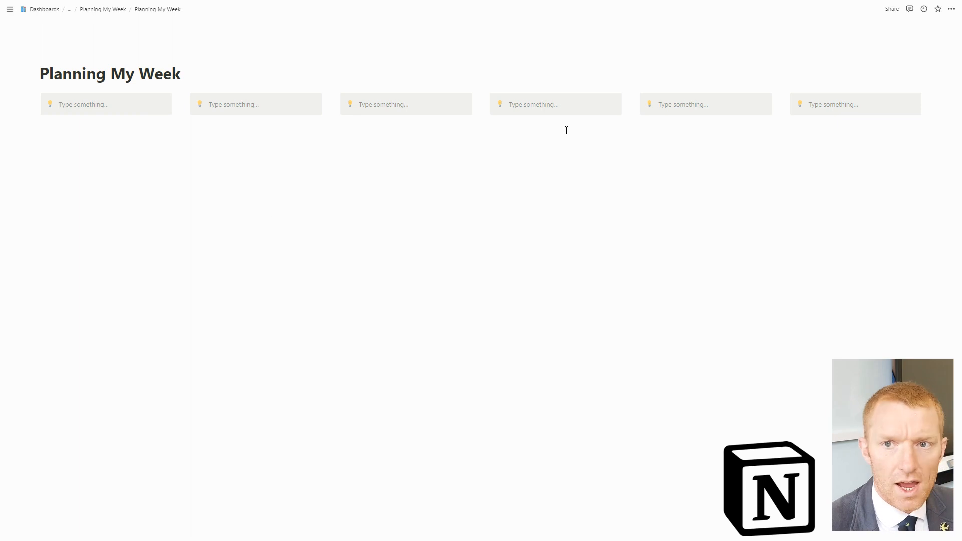
Step: Add a Toggle heading 3 block beneath the callout in the sixth column
{"action": "left_click", "coordinate": [884, 128]}
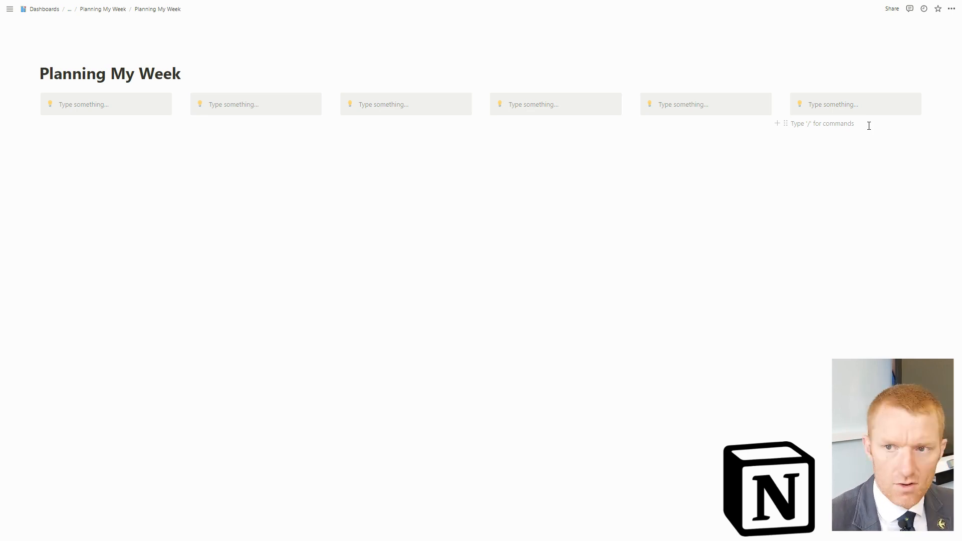
{"action": "type", "text": "/"}
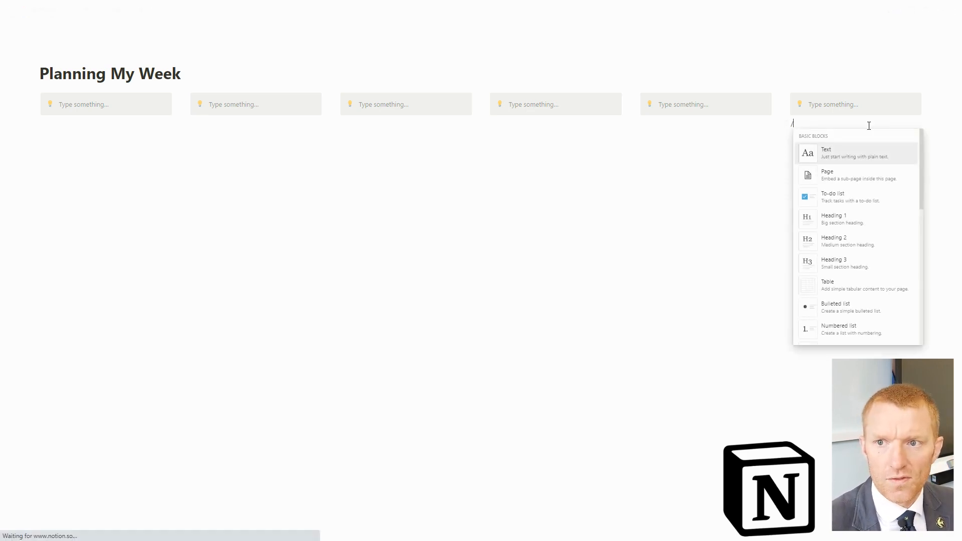
{"action": "type", "text": "toggle"}
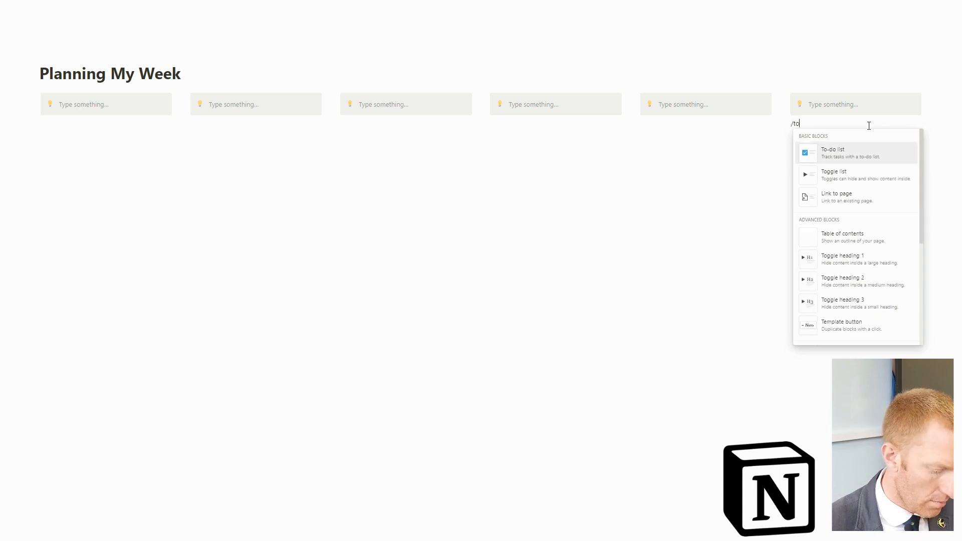
{"action": "mouse_move", "coordinate": [850, 163]}
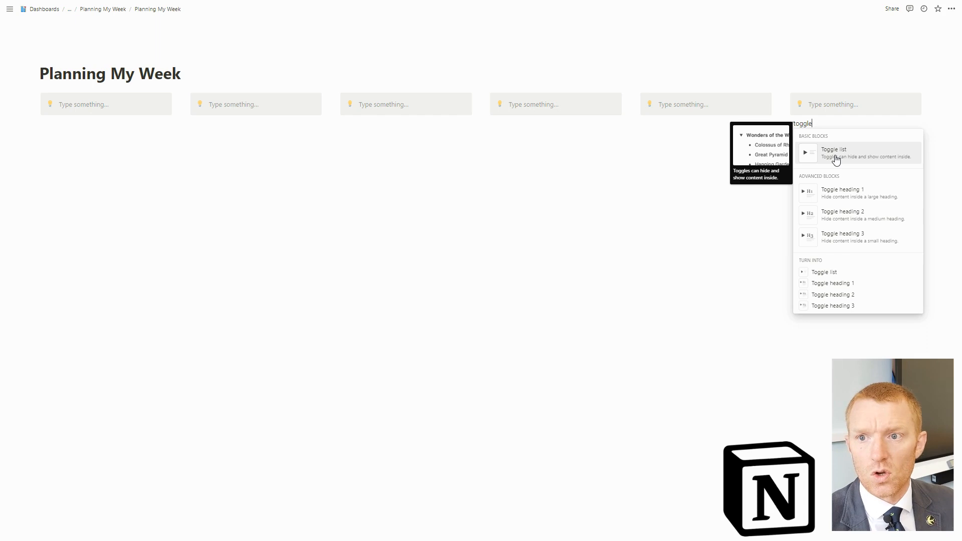
{"action": "mouse_move", "coordinate": [837, 242]}
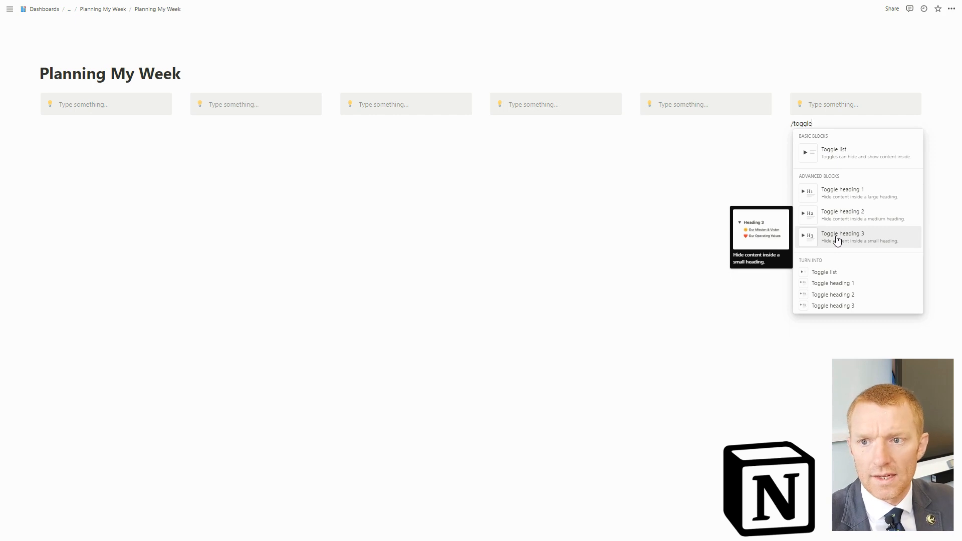
{"action": "left_click", "coordinate": [837, 240]}
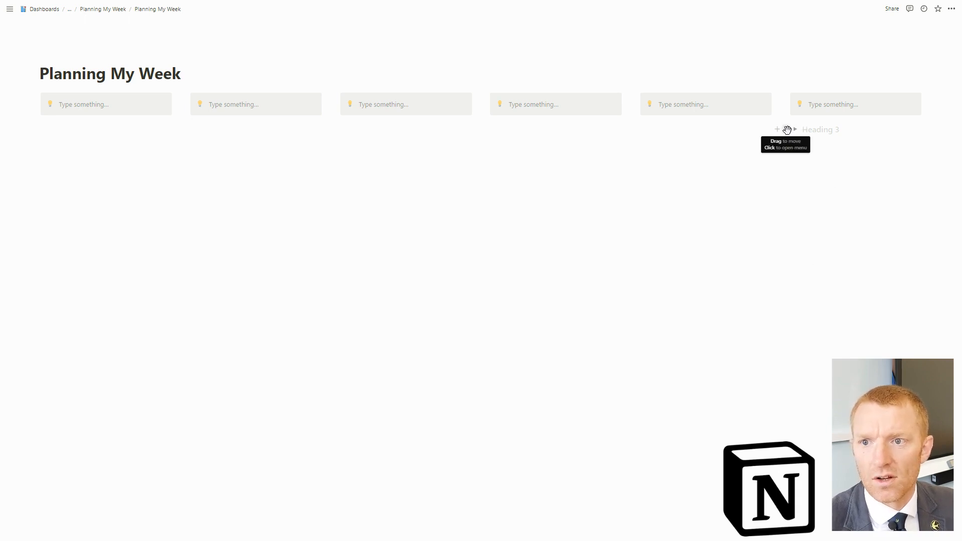
Step: Move the toggle heading beneath the first column's callout and name it "Monday"
{"action": "left_click_drag", "start_coordinate": [787, 129], "coordinate": [95, 118]}
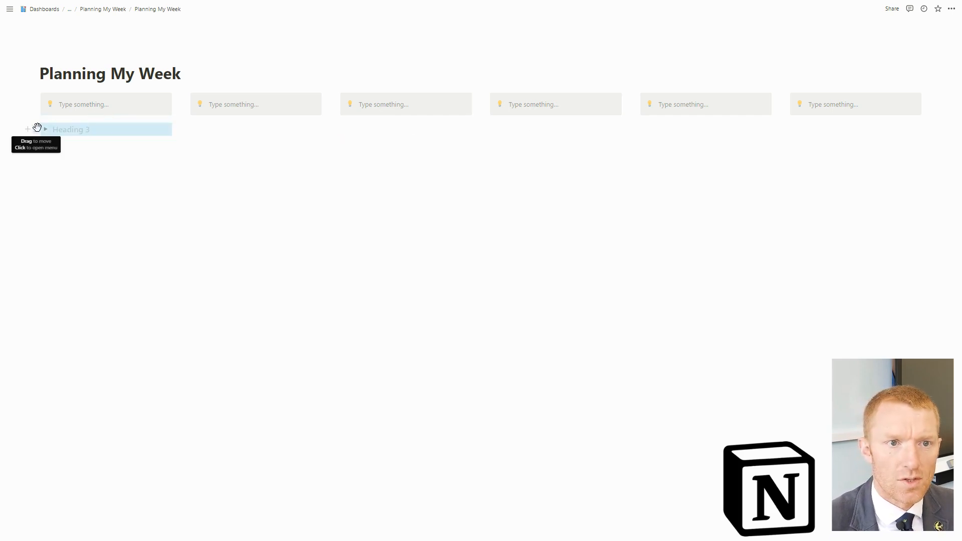
{"action": "left_click", "coordinate": [77, 130]}
{"action": "type", "text": "Monday"}
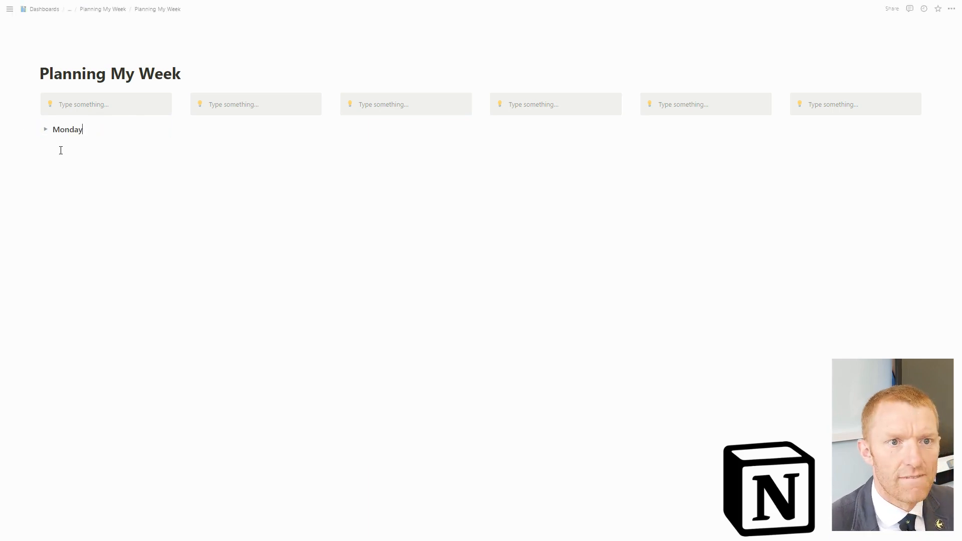
Step: Duplicate the Monday toggle heading five times to make a stack of six in the first column
{"action": "left_click", "coordinate": [36, 129]}
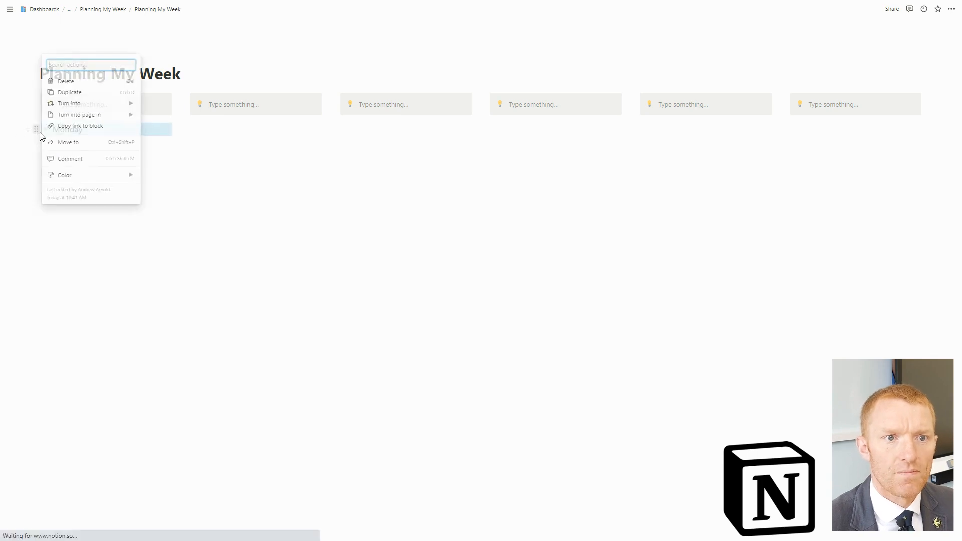
{"action": "left_click", "coordinate": [70, 94]}
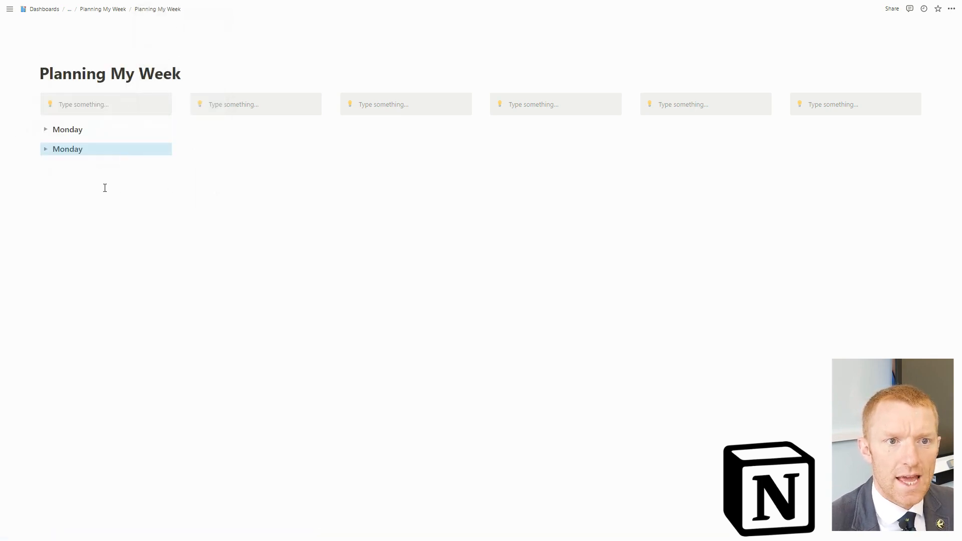
{"action": "key", "text": "ctrl+d"}
{"action": "key", "text": "ctrl+d"}
{"action": "key", "text": "ctrl+d"}
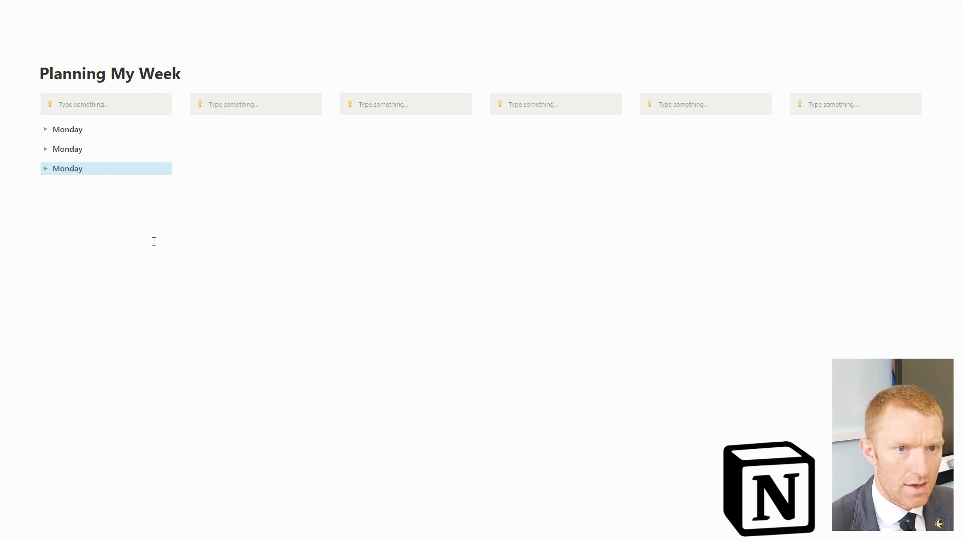
{"action": "key", "text": "ctrl+d"}
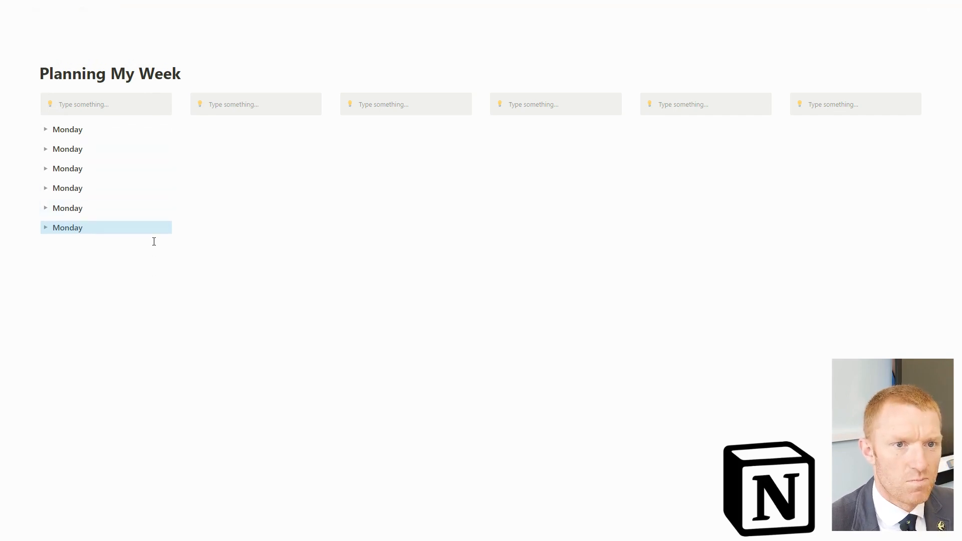
{"action": "left_click", "coordinate": [97, 149]}
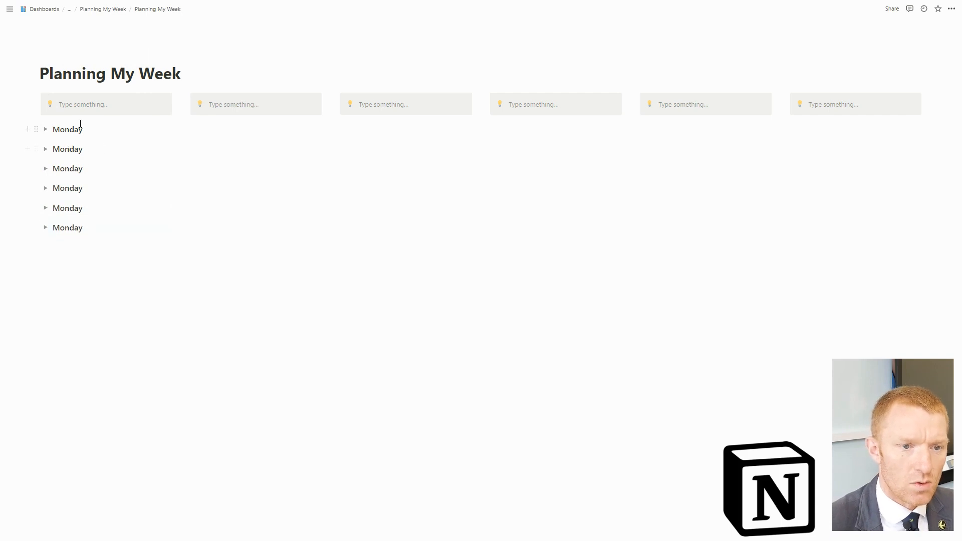
Step: Rename the second and third Monday toggle headings in the first column as "Tuesday" and "Wednesday"
{"action": "key", "text": "BackSpace"}
{"action": "key", "text": "BackSpace"}
{"action": "key", "text": "BackSpace"}
{"action": "type", "text": "Tues"}
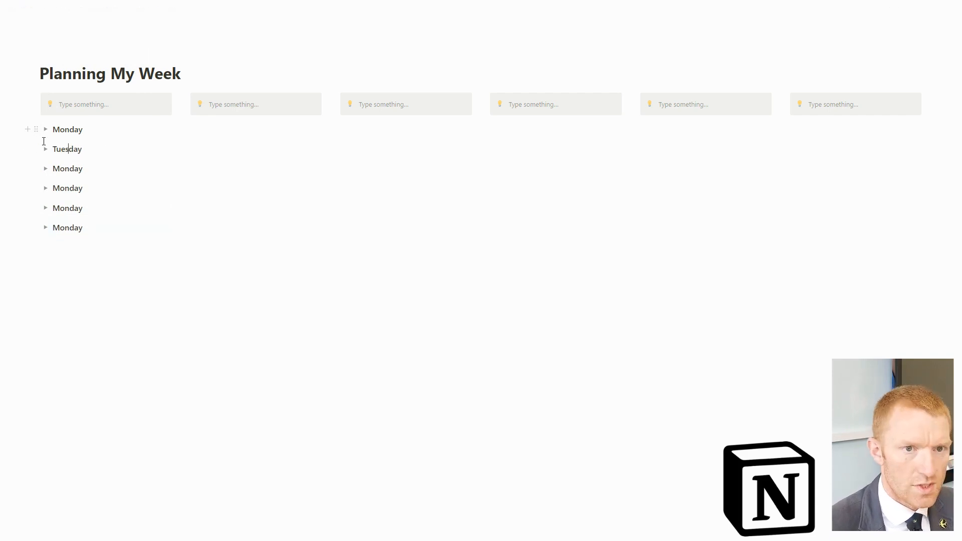
{"action": "left_click", "coordinate": [87, 169]}
{"action": "key", "text": "BackSpace"}
{"action": "key", "text": "BackSpace"}
{"action": "key", "text": "BackSpace"}
{"action": "type", "text": "Wednes"}
Step: Rename the fourth, fifth and sixth toggle headings in the first column as "Thursday", "Friday" and "Weekend"
{"action": "left_click", "coordinate": [70, 187]}
{"action": "key", "text": "BackSpace"}
{"action": "key", "text": "BackSpace"}
{"action": "key", "text": "BackSpace"}
{"action": "type", "text": "Thurs"}
{"action": "left_click", "coordinate": [66, 209]}
{"action": "key", "text": "BackSpace"}
{"action": "key", "text": "BackSpace"}
{"action": "key", "text": "BackSpace"}
{"action": "type", "text": "Fri"}
{"action": "left_click_drag", "start_coordinate": [83, 228], "coordinate": [53, 228]}
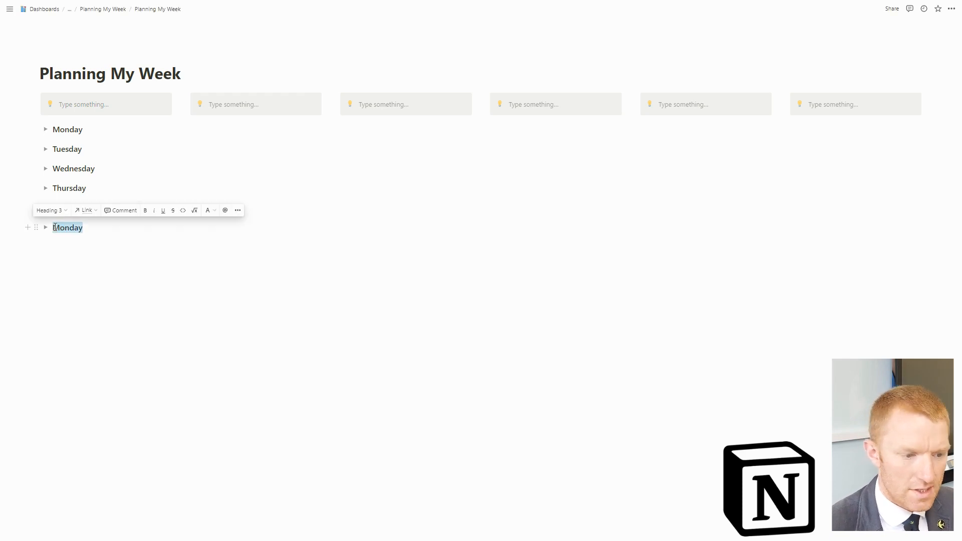
{"action": "type", "text": "Weekend"}
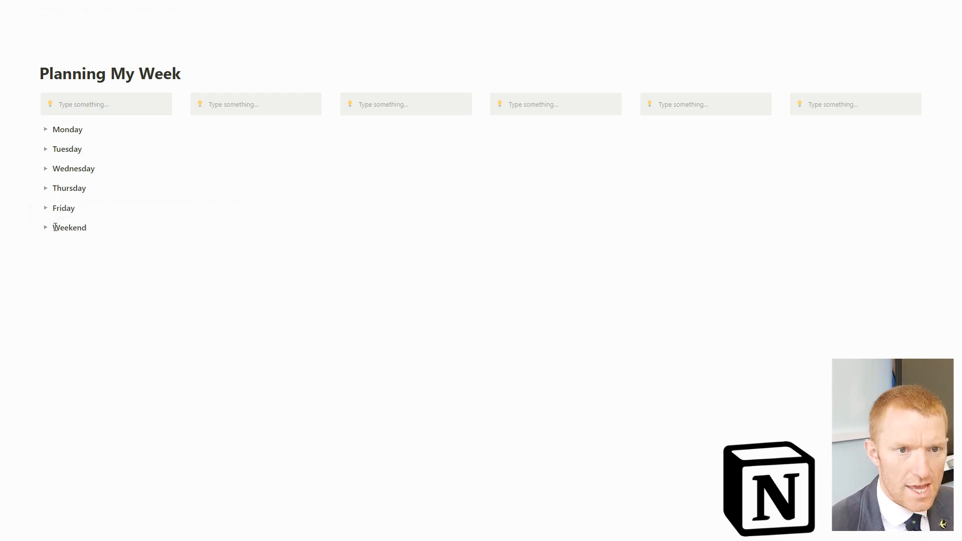
Step: Distribute the Tuesday to Weekend toggle headings in weekday order beneath the callouts of columns two to six, leaving Monday in the first
{"action": "left_click_drag", "start_coordinate": [35, 227], "coordinate": [813, 117]}
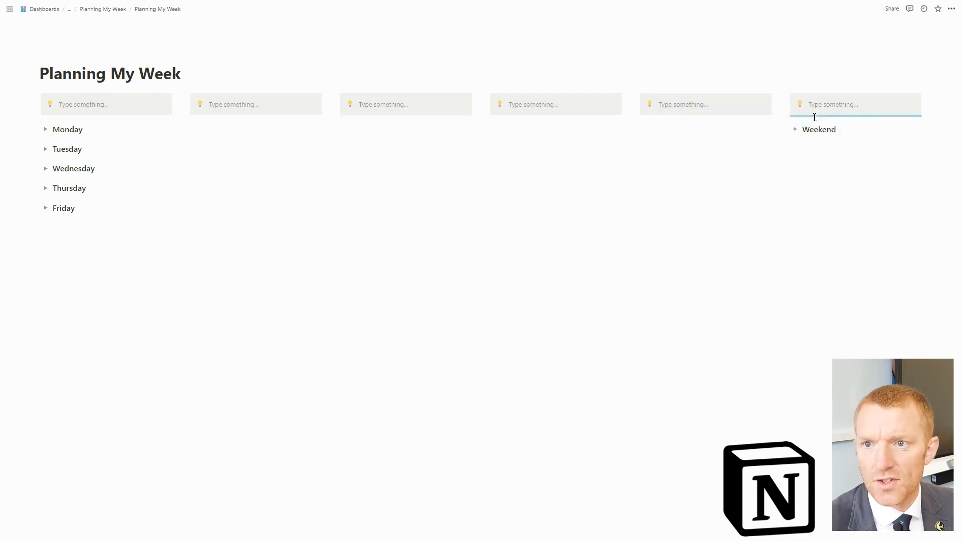
{"action": "left_click_drag", "start_coordinate": [36, 207], "coordinate": [666, 118]}
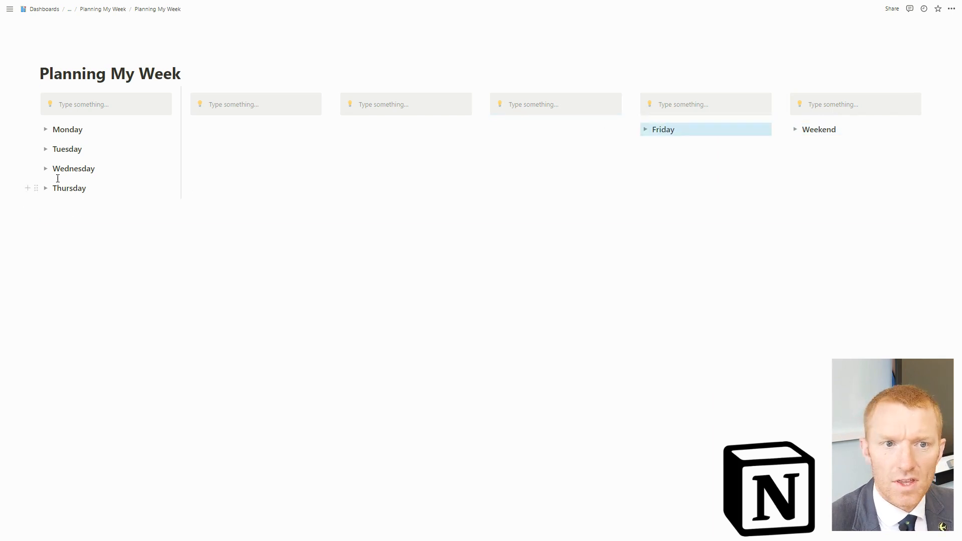
{"action": "left_click_drag", "start_coordinate": [36, 188], "coordinate": [527, 123]}
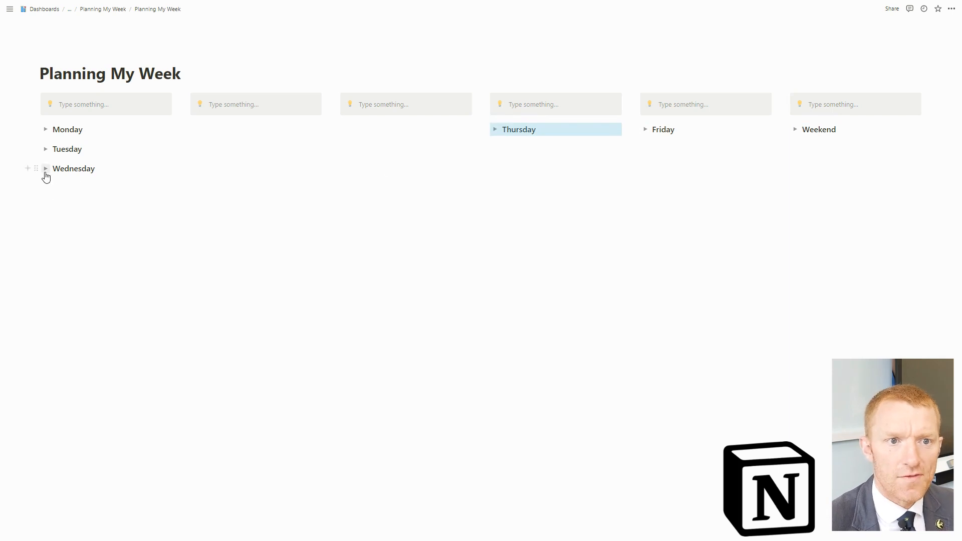
{"action": "left_click_drag", "start_coordinate": [36, 169], "coordinate": [365, 127]}
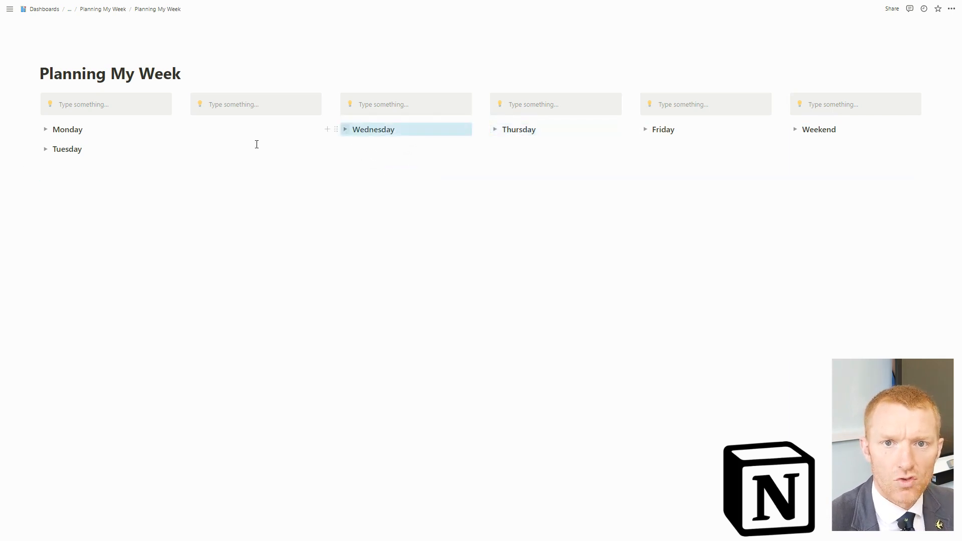
{"action": "left_click_drag", "start_coordinate": [37, 149], "coordinate": [230, 123]}
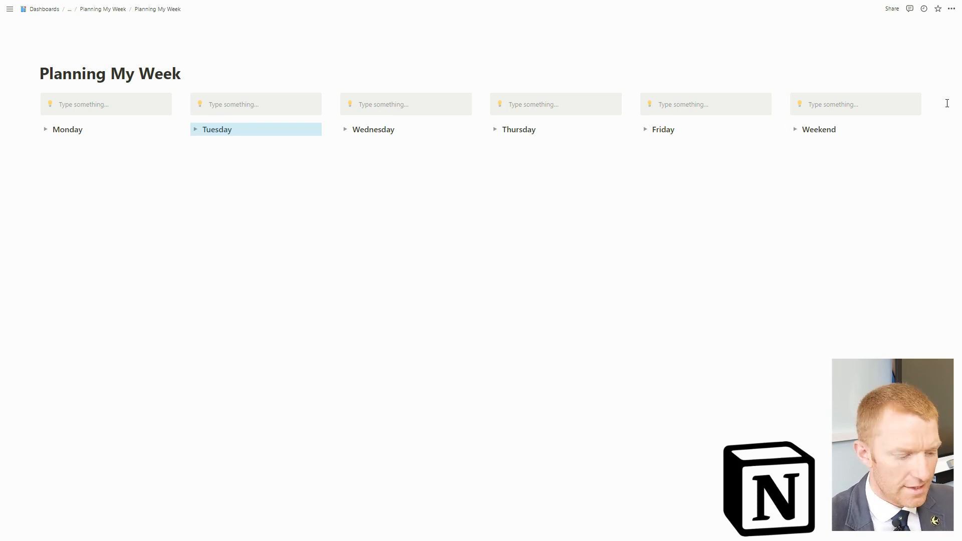
Step: Delete all six callouts above the weekday toggle headings
{"action": "left_click_drag", "start_coordinate": [946, 104], "coordinate": [147, 99]}
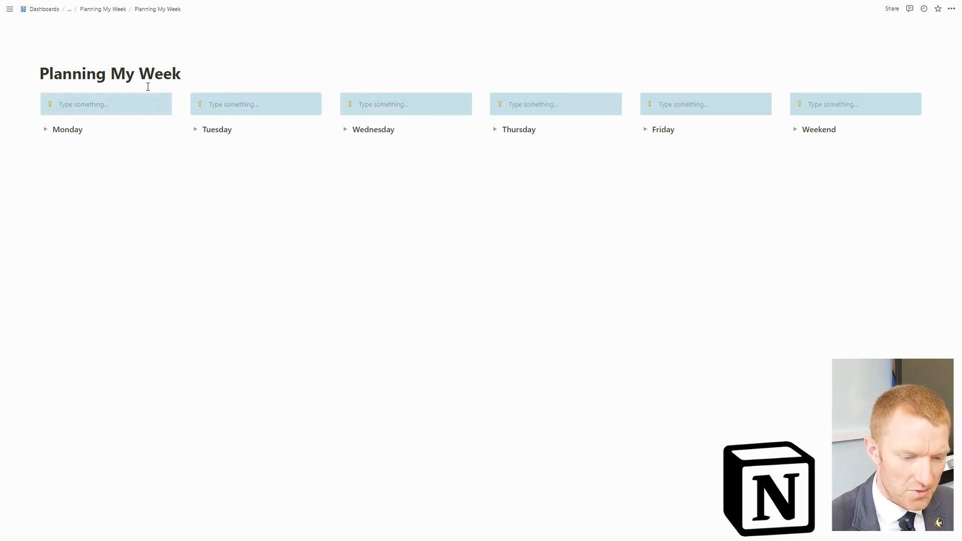
{"action": "left_click", "coordinate": [874, 173]}
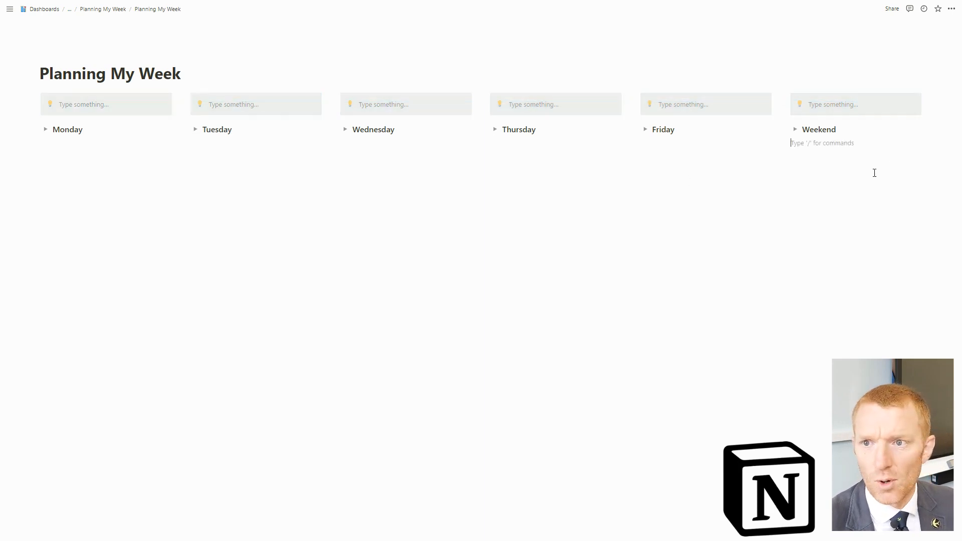
{"action": "left_click_drag", "start_coordinate": [935, 106], "coordinate": [130, 95]}
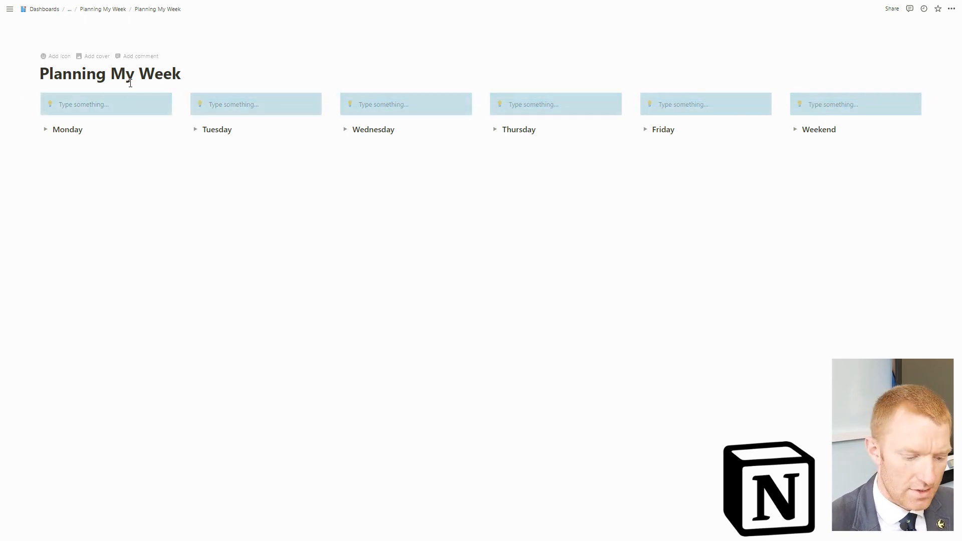
{"action": "key", "text": "BackSpace"}
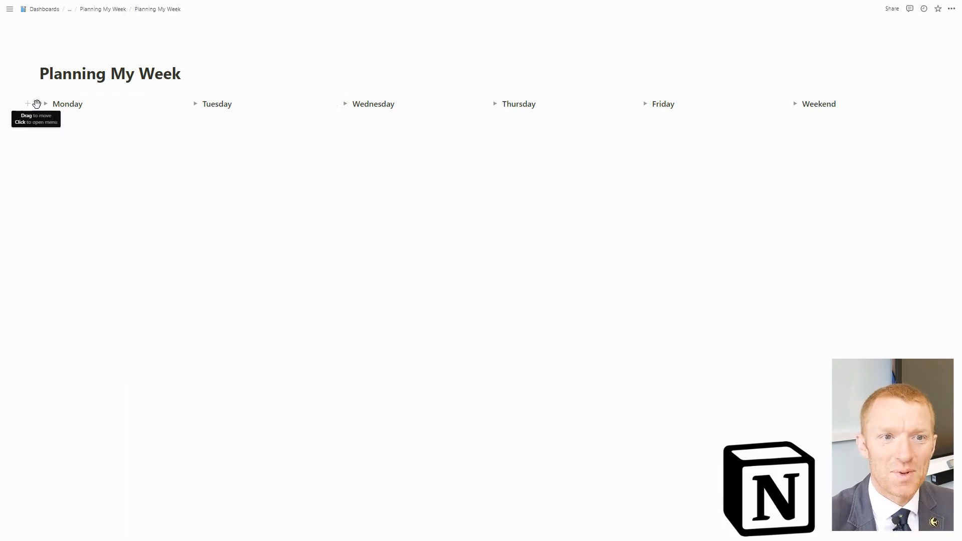
Step: Give the Monday toggle heading a red background
{"action": "left_click", "coordinate": [36, 104]}
{"action": "key", "text": "Escape"}
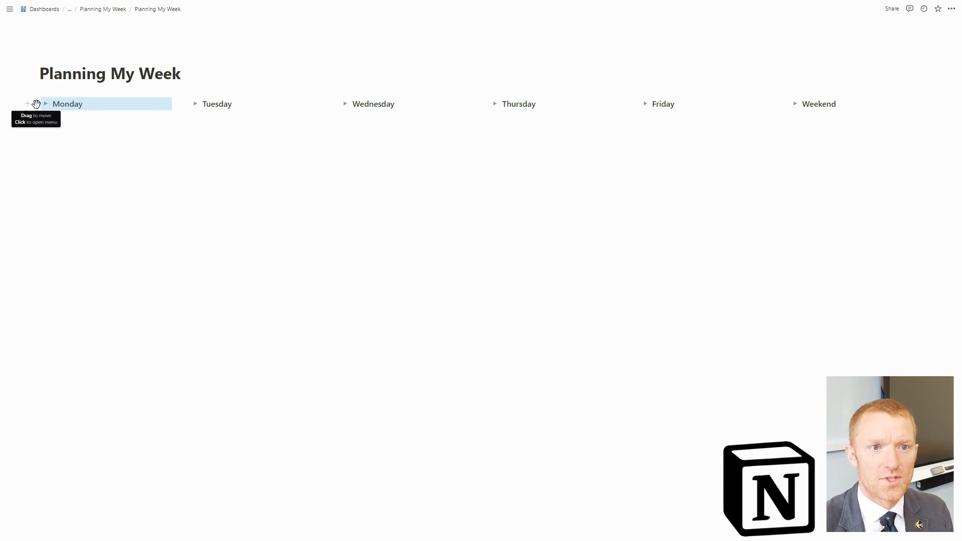
{"action": "left_click", "coordinate": [36, 103]}
{"action": "mouse_move", "coordinate": [68, 152]}
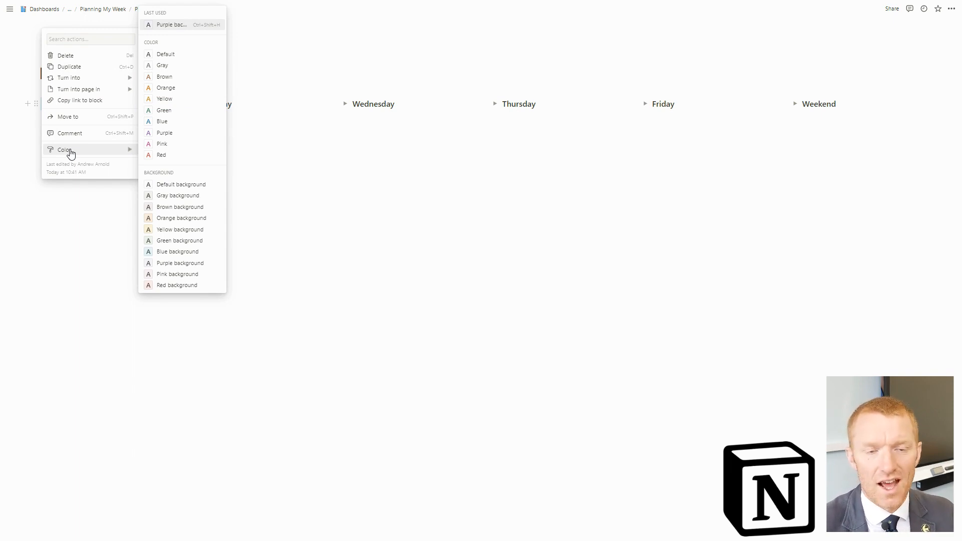
{"action": "left_click", "coordinate": [172, 285]}
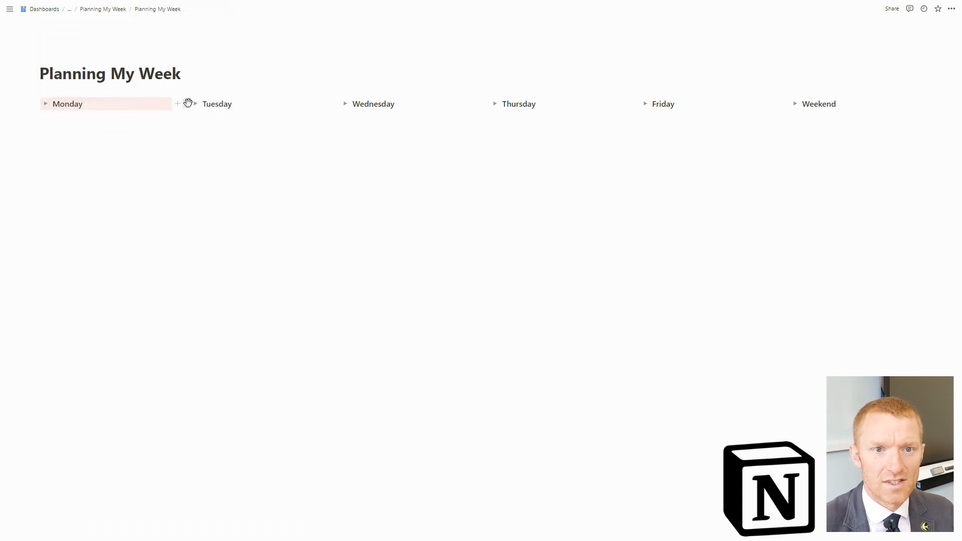
Step: Give the Tuesday toggle heading an orange background and the Wednesday toggle heading a yellow background
{"action": "left_click", "coordinate": [186, 104]}
{"action": "mouse_move", "coordinate": [134, 149]}
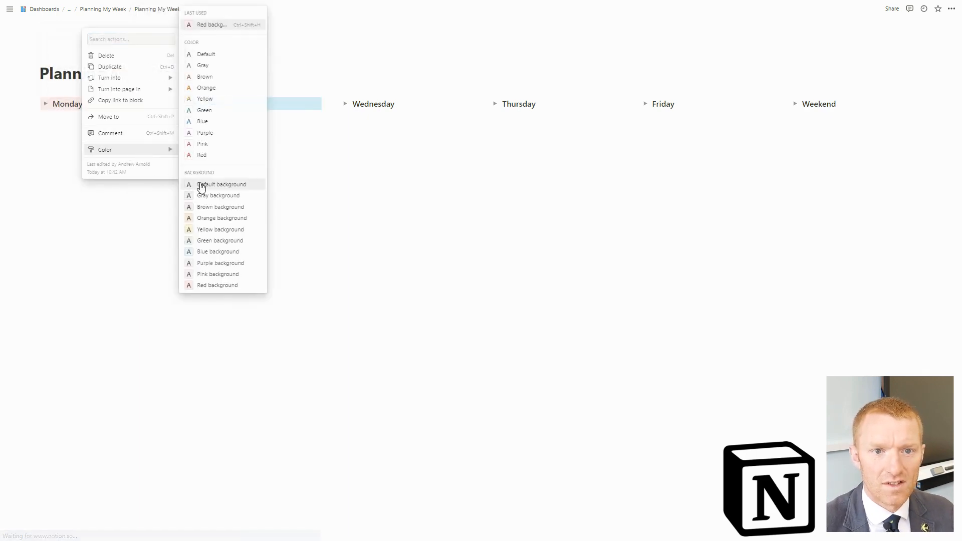
{"action": "left_click", "coordinate": [208, 218]}
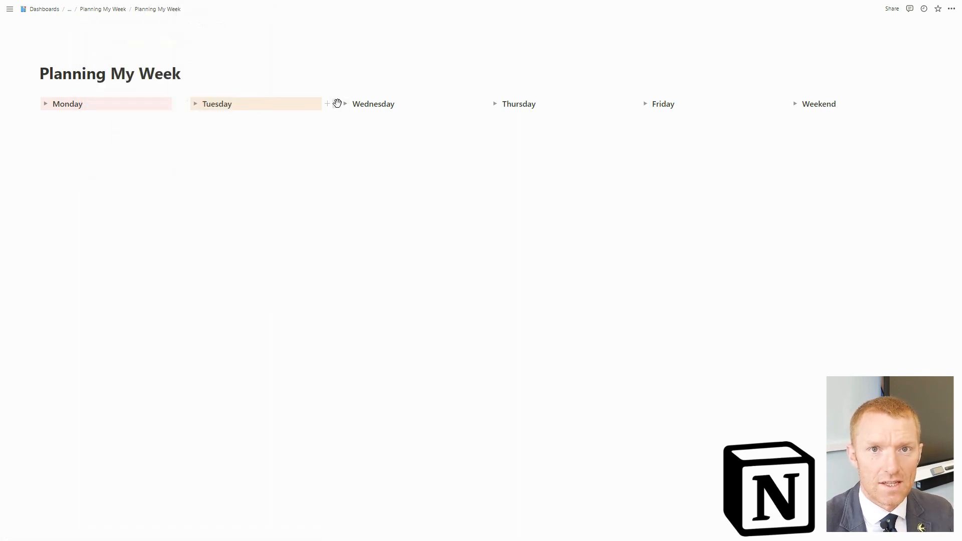
{"action": "left_click", "coordinate": [338, 106]}
{"action": "mouse_move", "coordinate": [321, 152]}
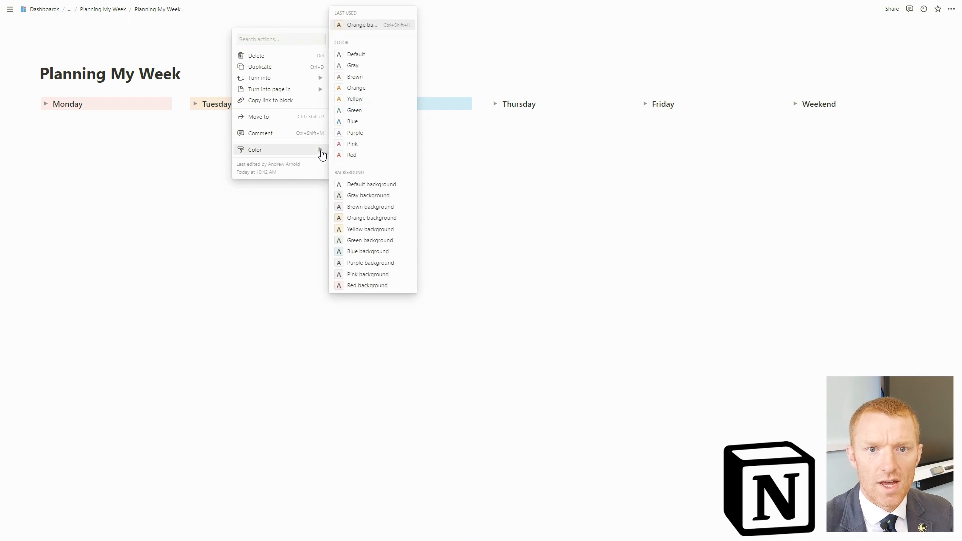
{"action": "left_click", "coordinate": [350, 229]}
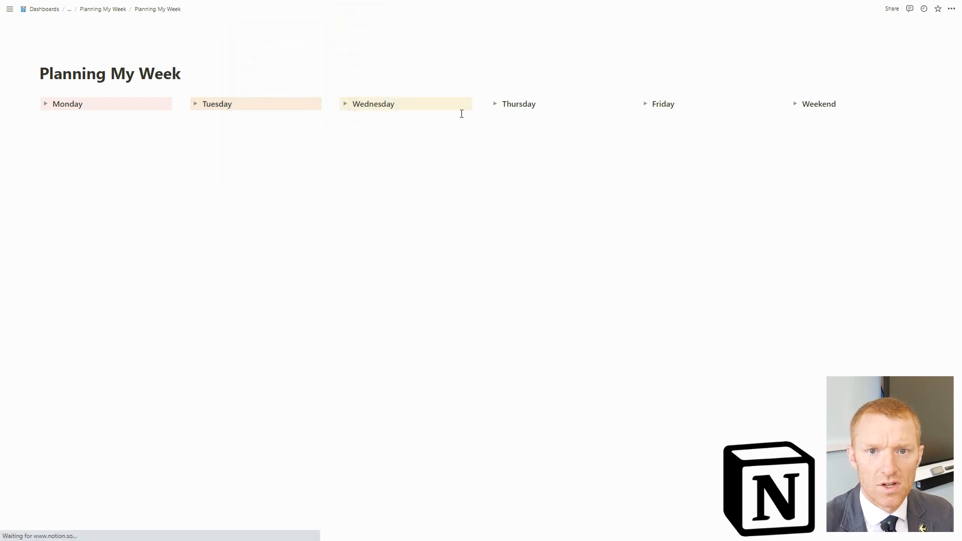
Step: Give the Thursday toggle heading a green background and the Friday toggle heading a blue background
{"action": "left_click", "coordinate": [484, 104]}
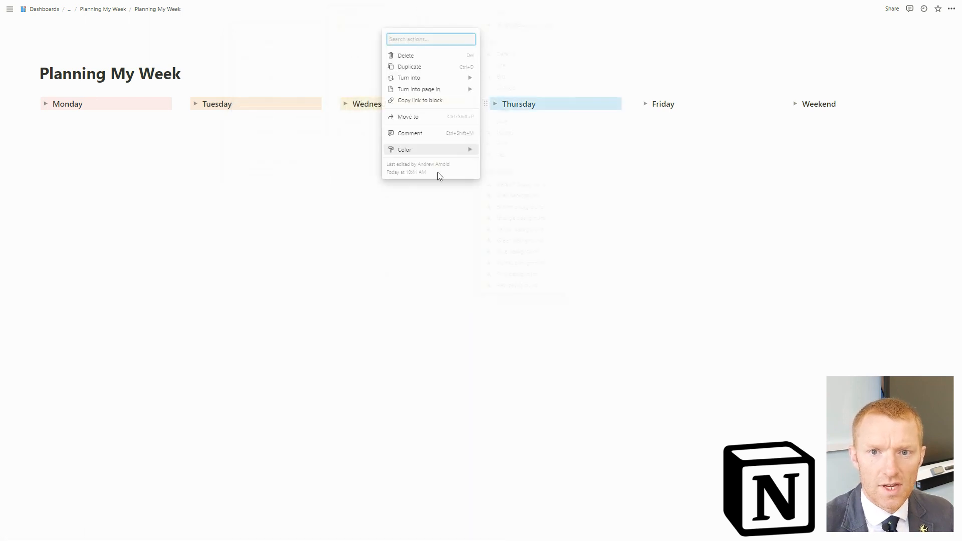
{"action": "mouse_move", "coordinate": [440, 150]}
{"action": "left_click", "coordinate": [506, 240]}
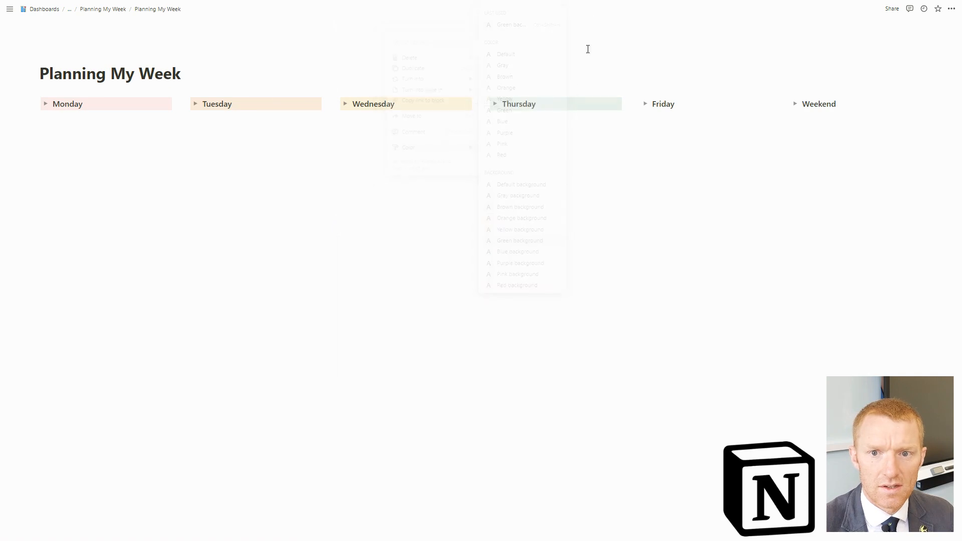
{"action": "left_click", "coordinate": [635, 104]}
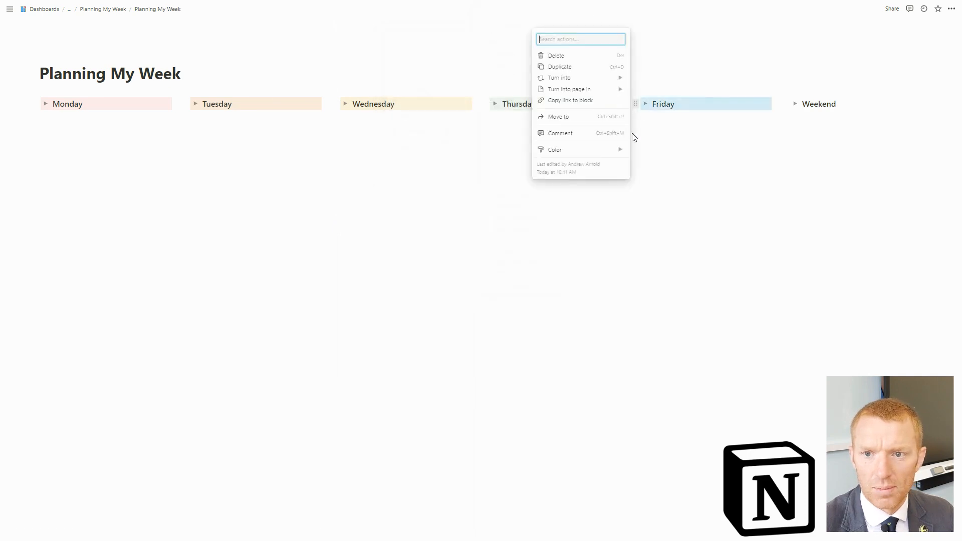
{"action": "mouse_move", "coordinate": [601, 151]}
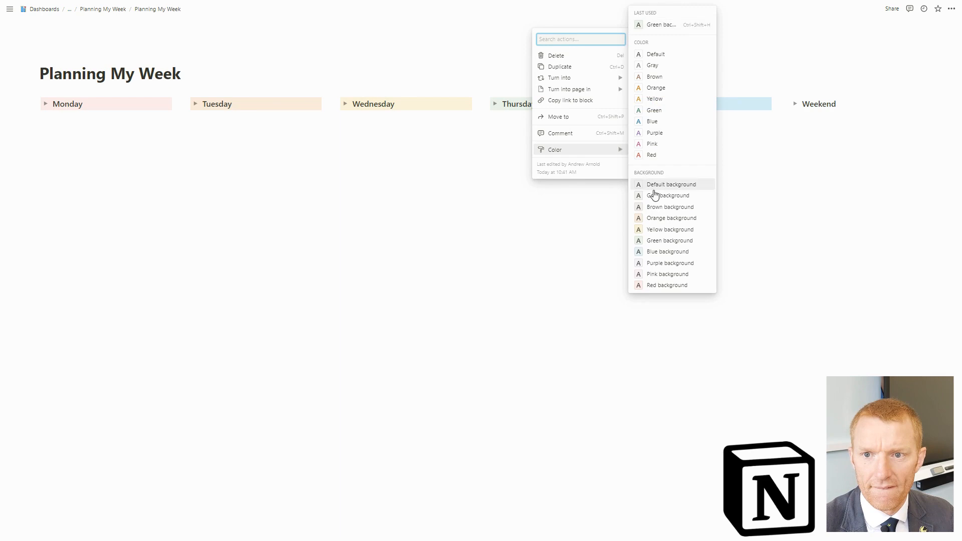
{"action": "left_click", "coordinate": [661, 250]}
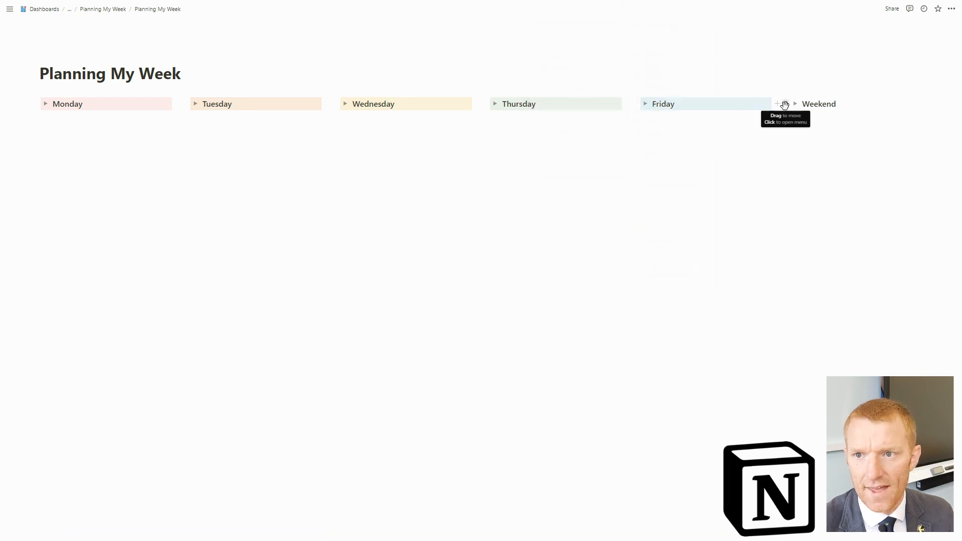
Step: Give the Weekend toggle heading a purple background
{"action": "left_click", "coordinate": [785, 103]}
{"action": "mouse_move", "coordinate": [761, 151]}
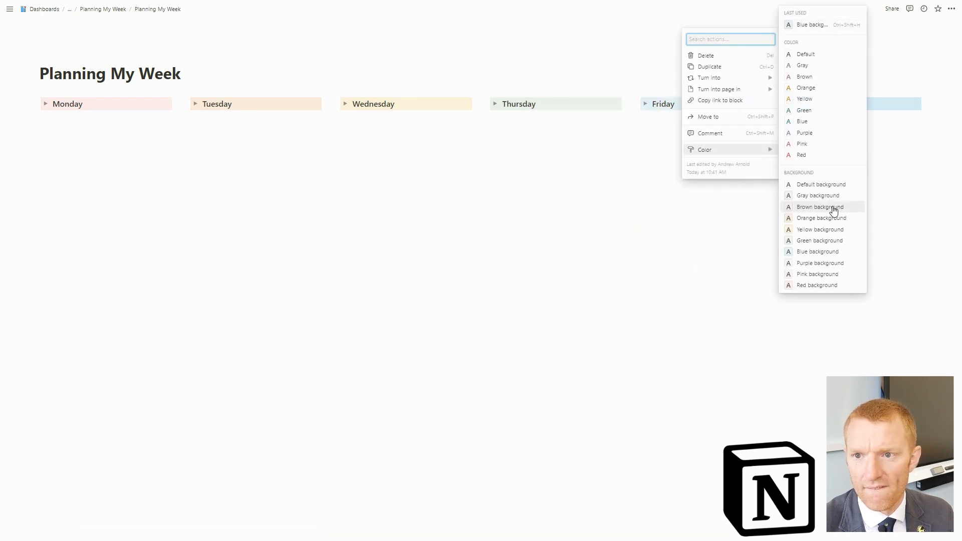
{"action": "left_click", "coordinate": [822, 263]}
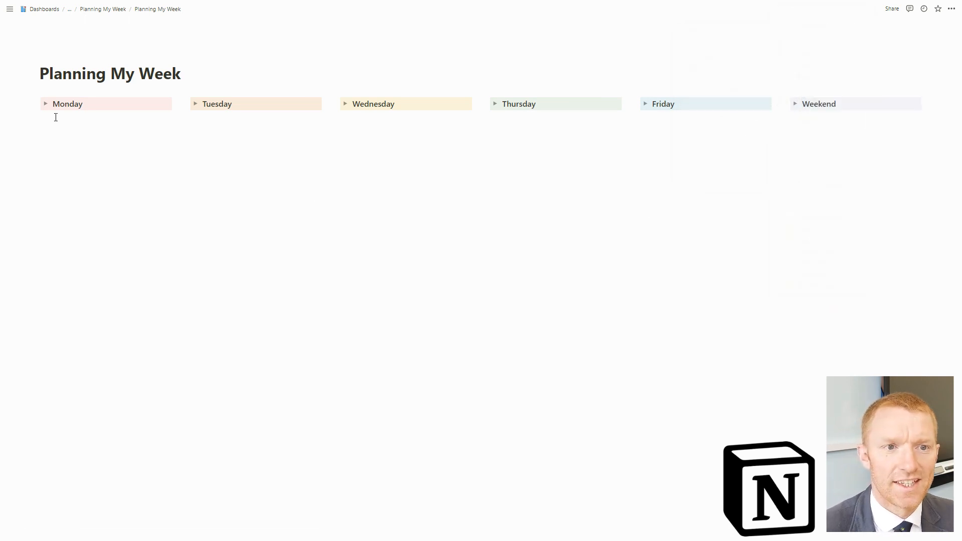
{"action": "left_click", "coordinate": [103, 206]}
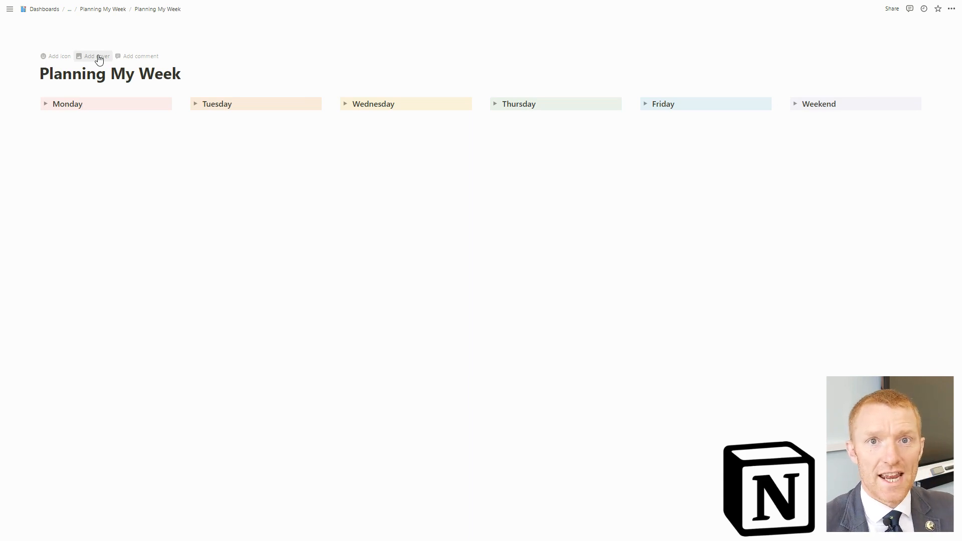
Step: Add a page cover and replace it with the second classroom photo from an Unsplash search for "class"
{"action": "left_click", "coordinate": [98, 58]}
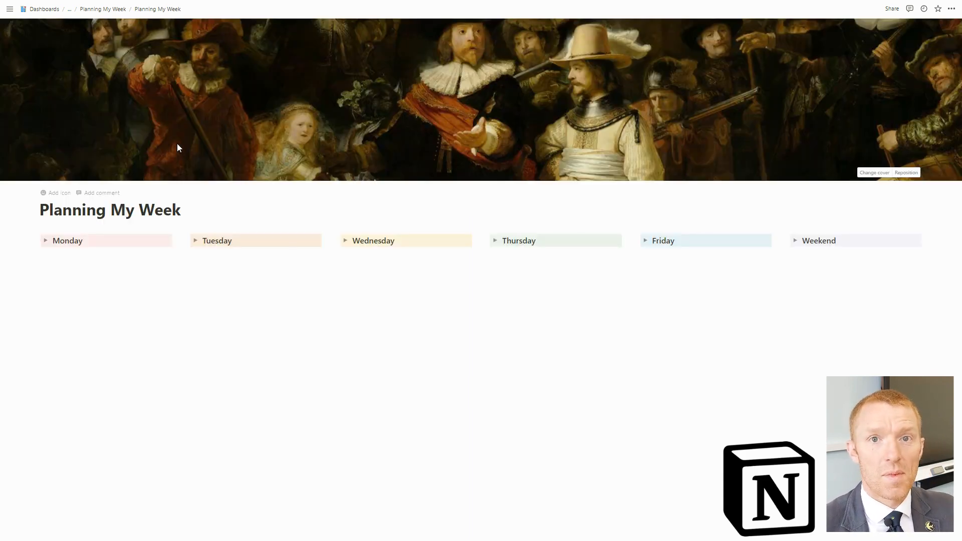
{"action": "left_click", "coordinate": [874, 172]}
{"action": "left_click", "coordinate": [838, 191]}
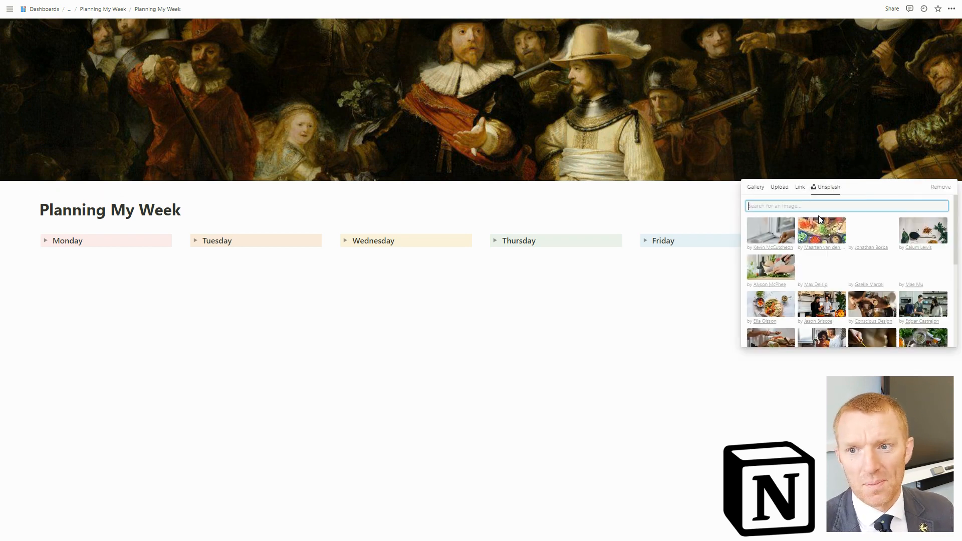
{"action": "type", "text": "class"}
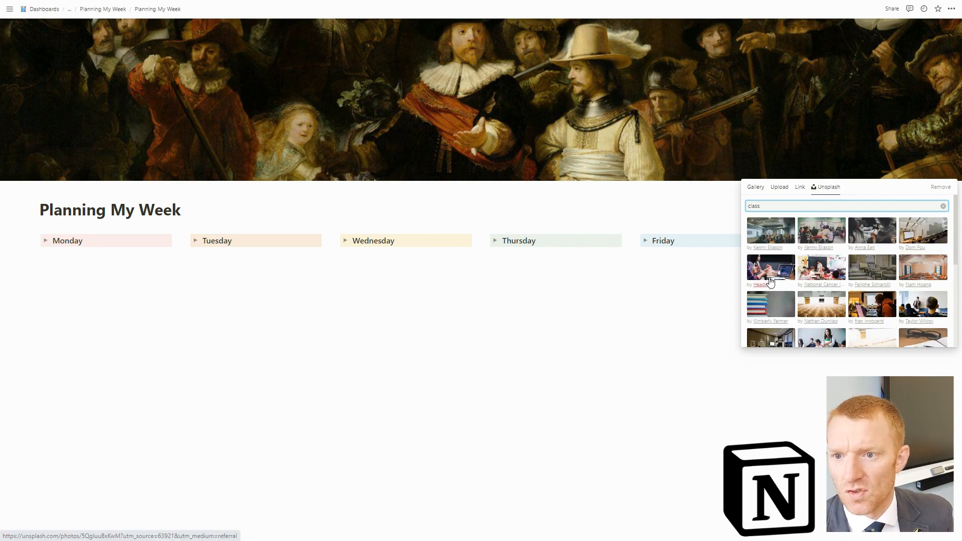
{"action": "left_click", "coordinate": [816, 228]}
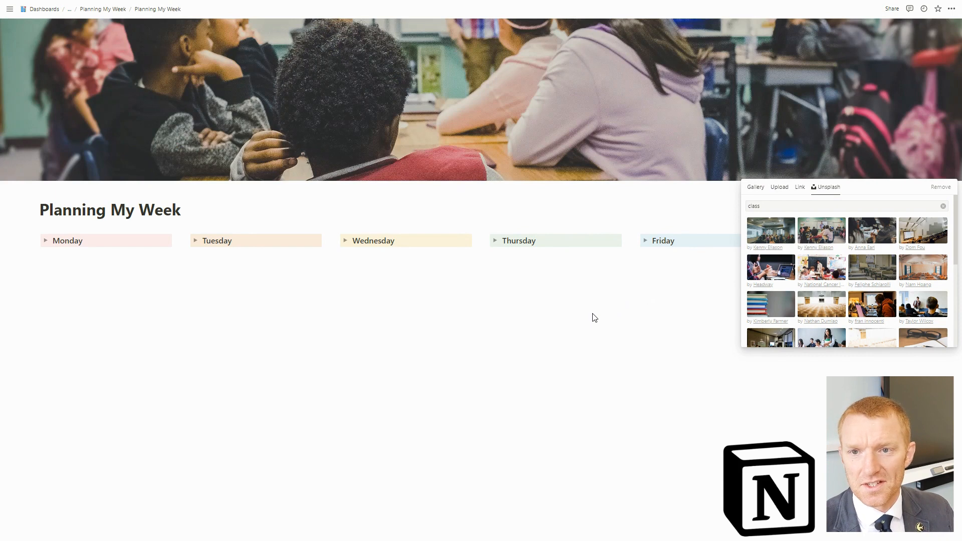
{"action": "left_click", "coordinate": [713, 143]}
Step: Reposition the cover photo to show the teacher and whiteboard above the pupils, and save the position
{"action": "left_click", "coordinate": [904, 173]}
{"action": "left_click_drag", "start_coordinate": [717, 157], "coordinate": [645, 284]}
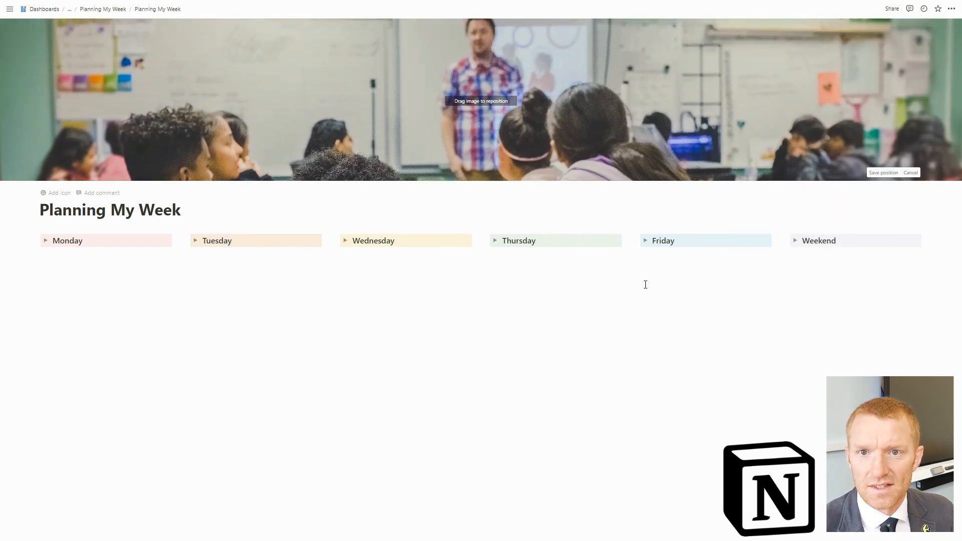
{"action": "left_click", "coordinate": [883, 172]}
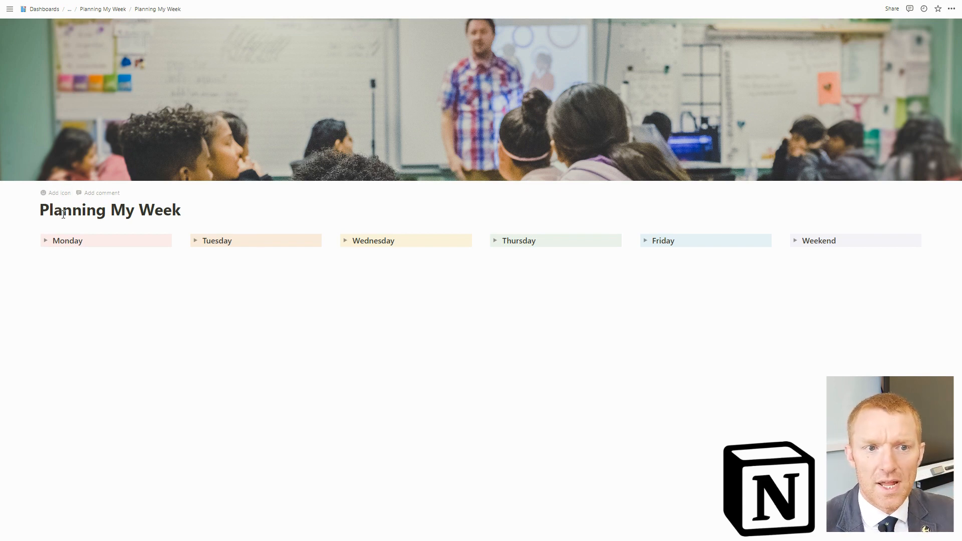
Step: Insert a table view inside the Monday toggle with Period By Period Planner as its data source
{"action": "left_click", "coordinate": [45, 241]}
{"action": "left_click", "coordinate": [76, 258]}
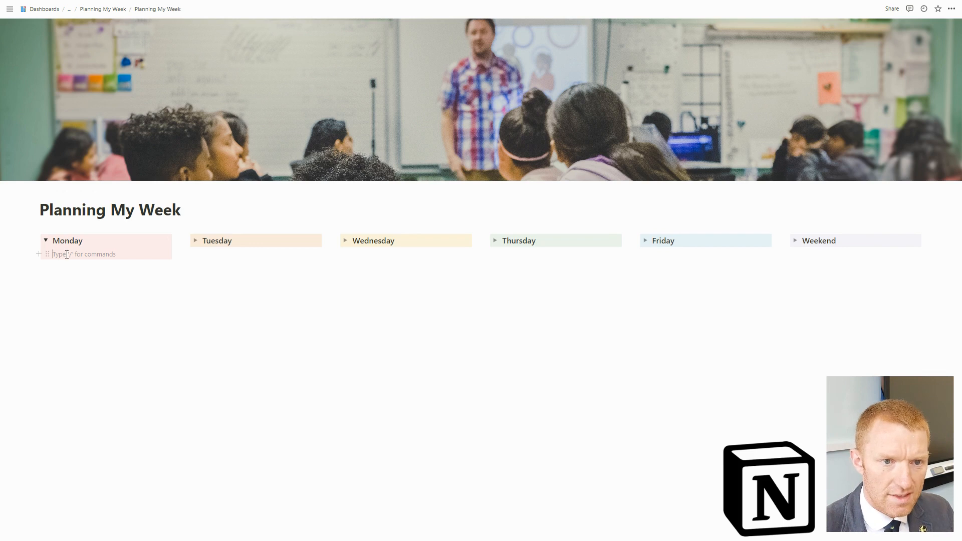
{"action": "type", "text": "/"}
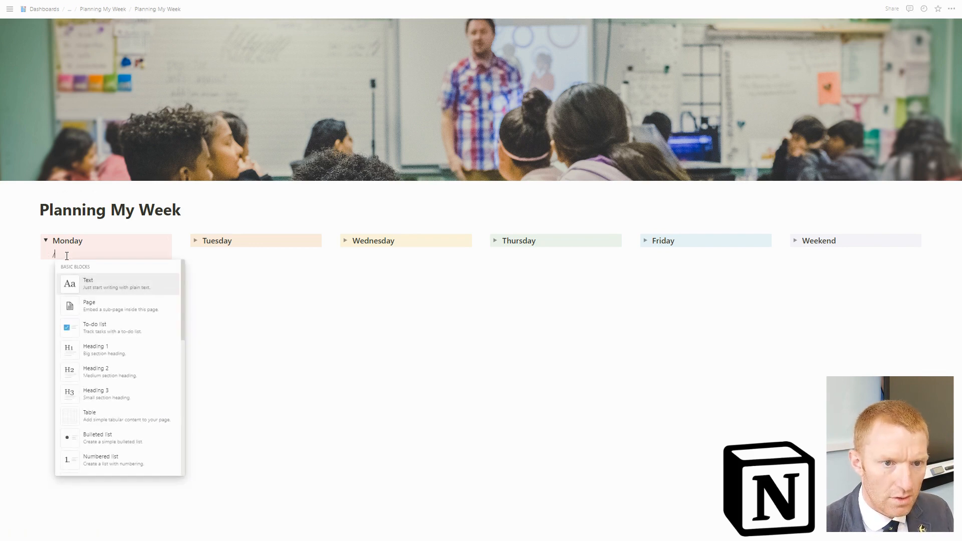
{"action": "type", "text": "table"}
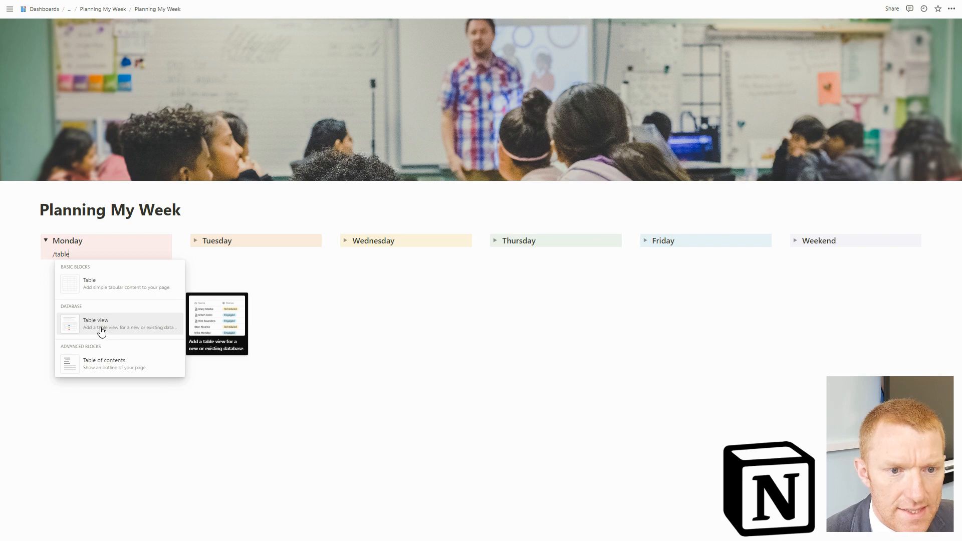
{"action": "left_click", "coordinate": [144, 331]}
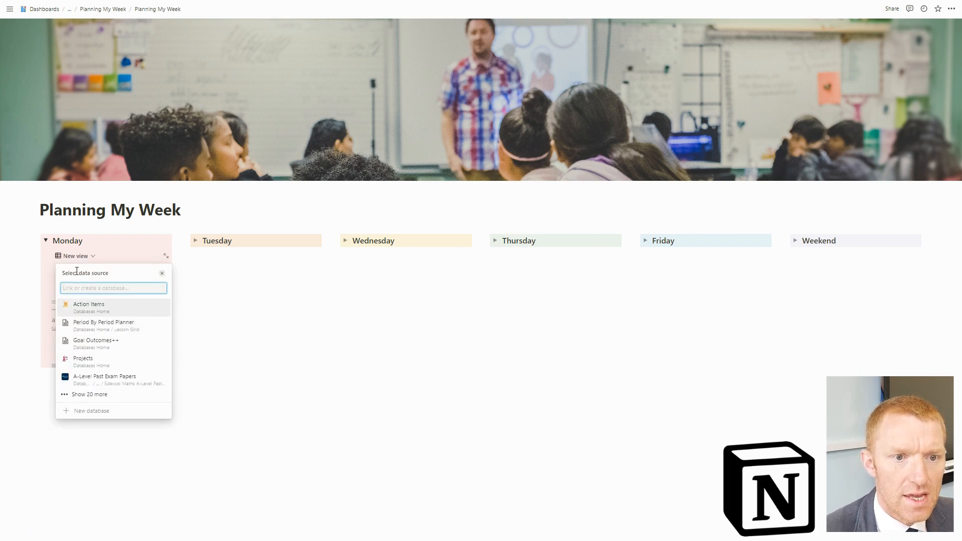
{"action": "left_click", "coordinate": [110, 330]}
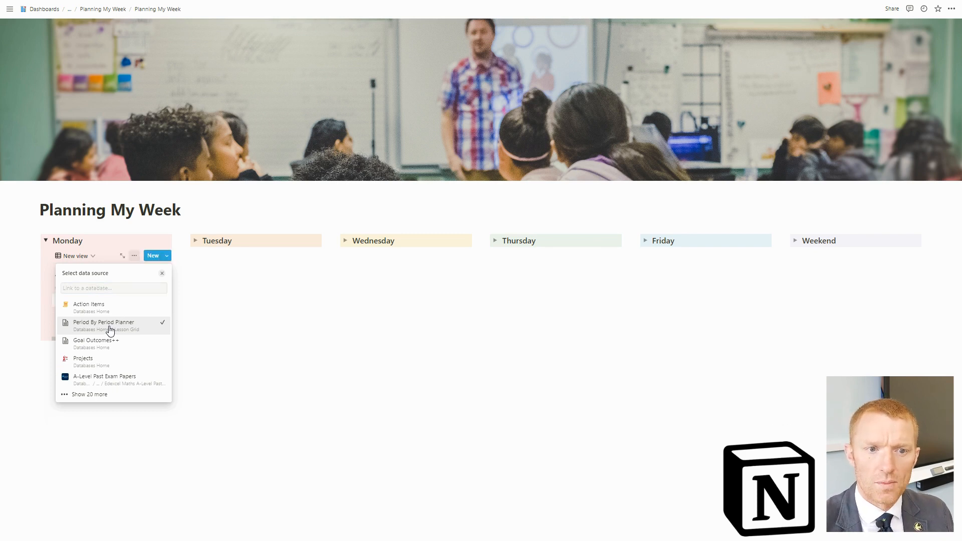
{"action": "left_click", "coordinate": [213, 380]}
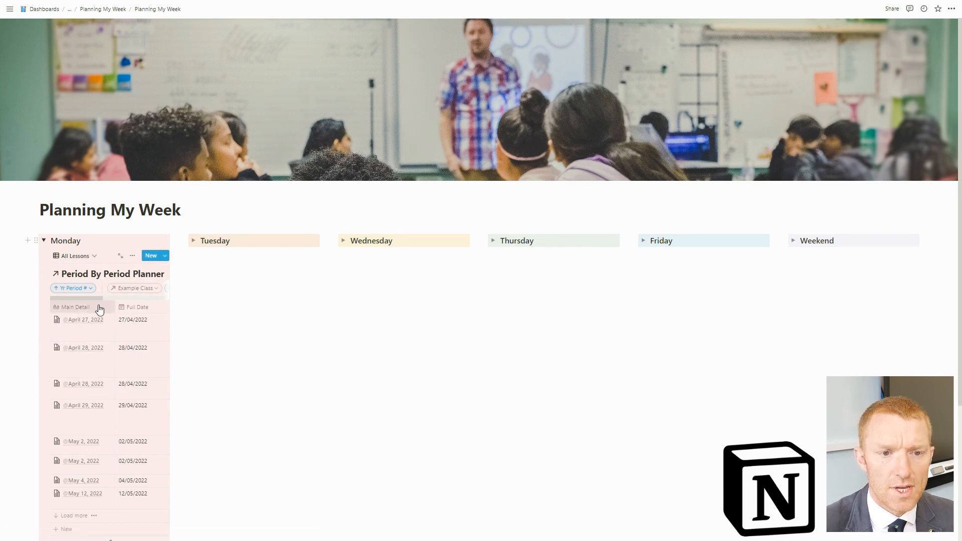
Step: Look through the lesson entries in the Monday table and check its view options
{"action": "scroll", "coordinate": [87, 323], "scroll_direction": "down", "scroll_amount": 15}
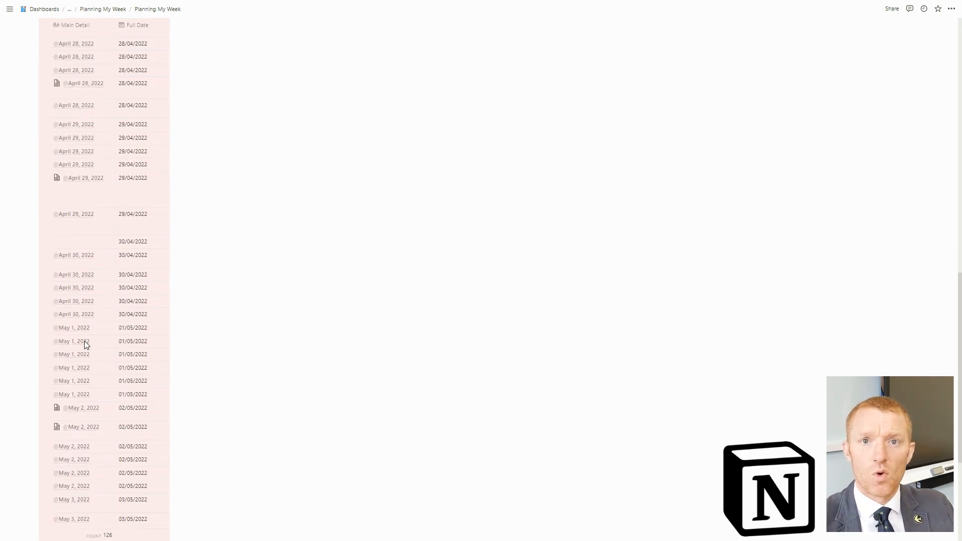
{"action": "scroll", "coordinate": [84, 341], "scroll_direction": "up", "scroll_amount": 15}
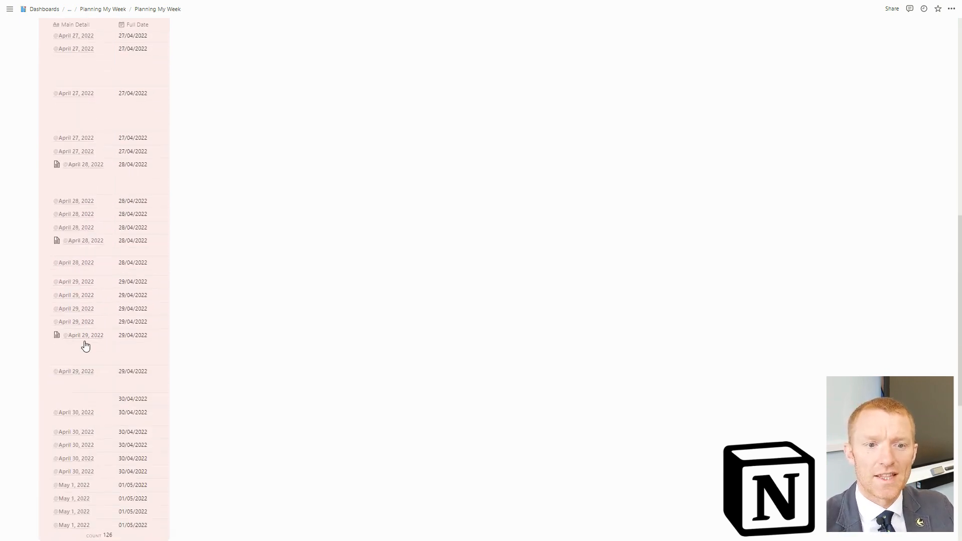
{"action": "scroll", "coordinate": [85, 346], "scroll_direction": "up", "scroll_amount": 3}
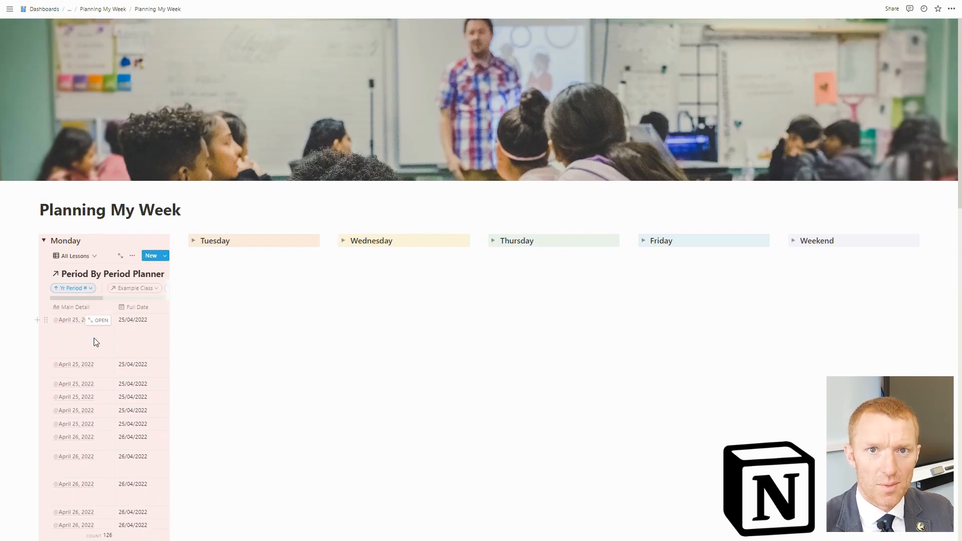
{"action": "left_click", "coordinate": [133, 257]}
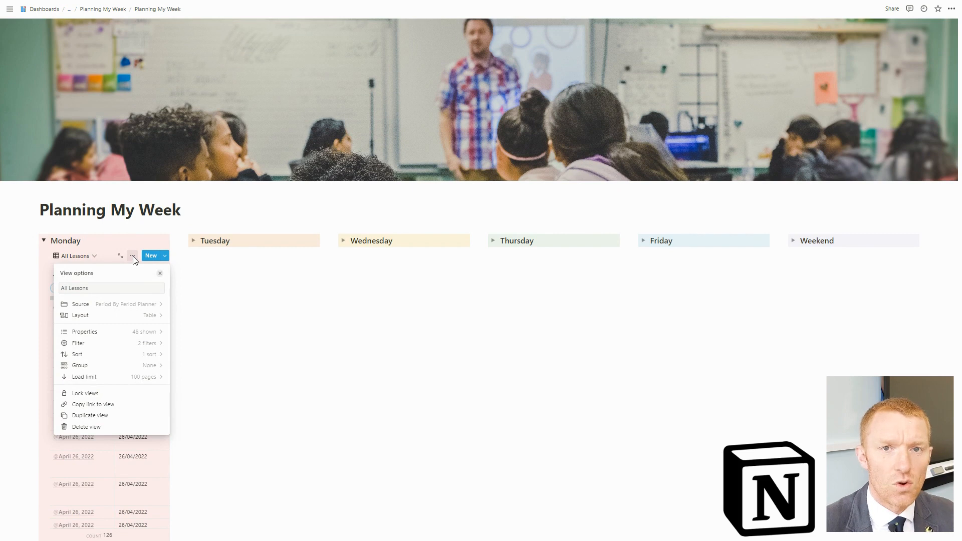
{"action": "left_click", "coordinate": [133, 256]}
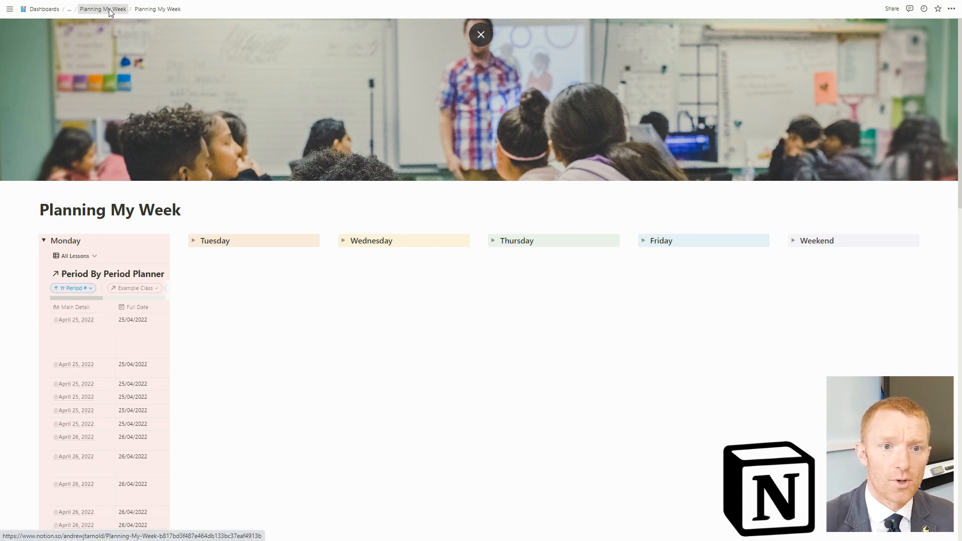
Step: Open the parent Planning My Week page and examine the Monday view's properties and the class linked to P1
{"action": "left_click", "coordinate": [110, 10]}
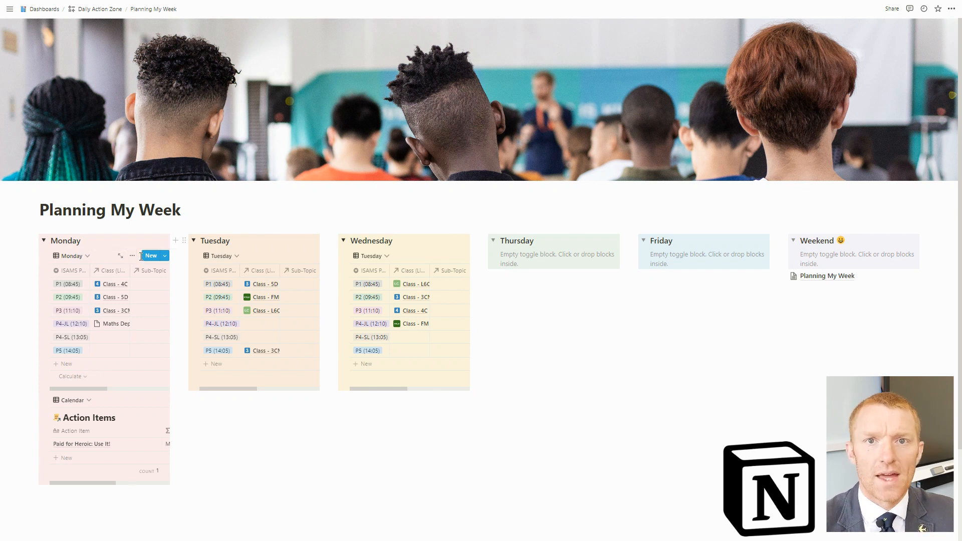
{"action": "left_click", "coordinate": [132, 256]}
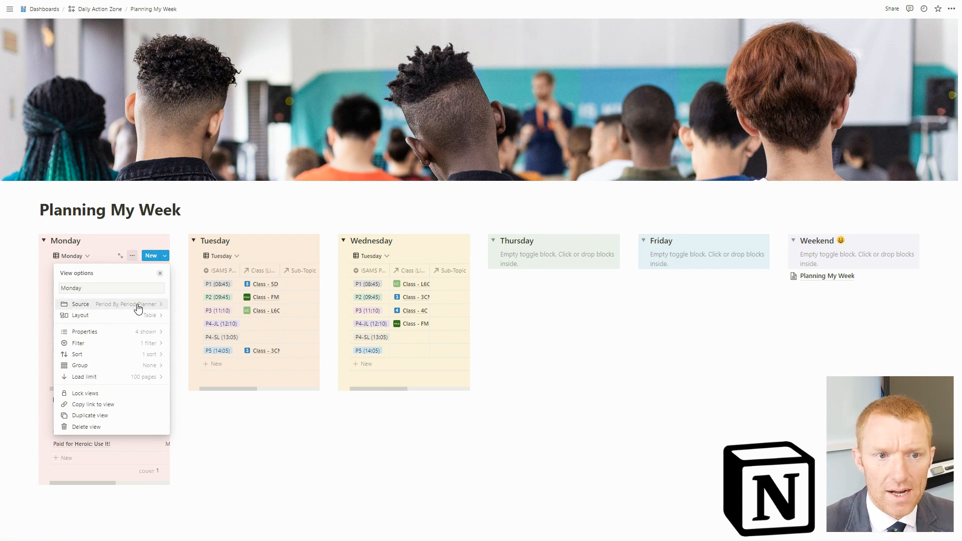
{"action": "left_click", "coordinate": [146, 332]}
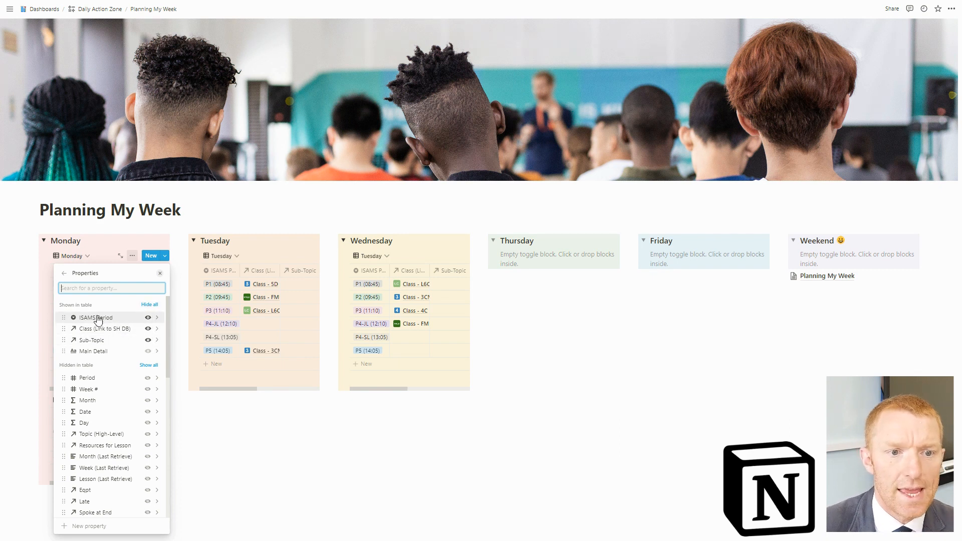
{"action": "left_click", "coordinate": [225, 458]}
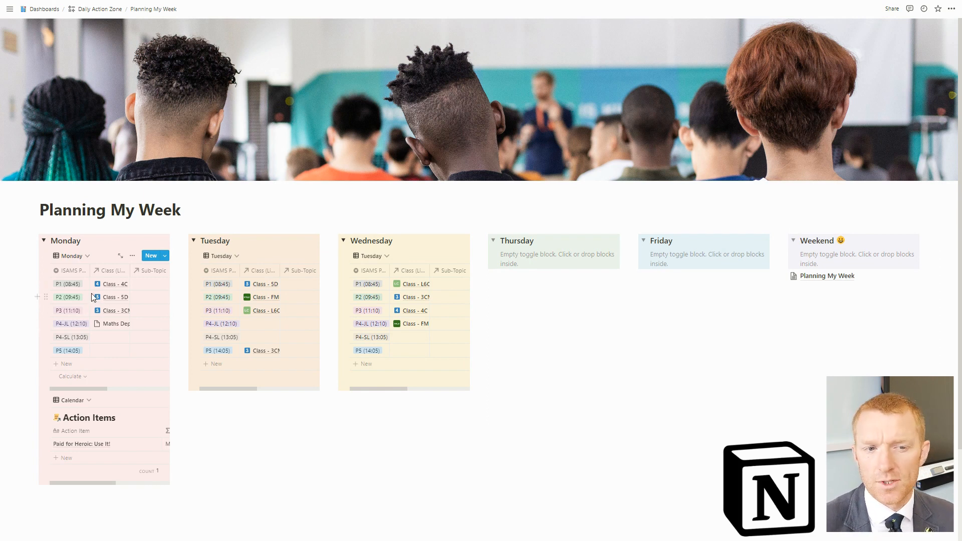
{"action": "left_click", "coordinate": [132, 255]}
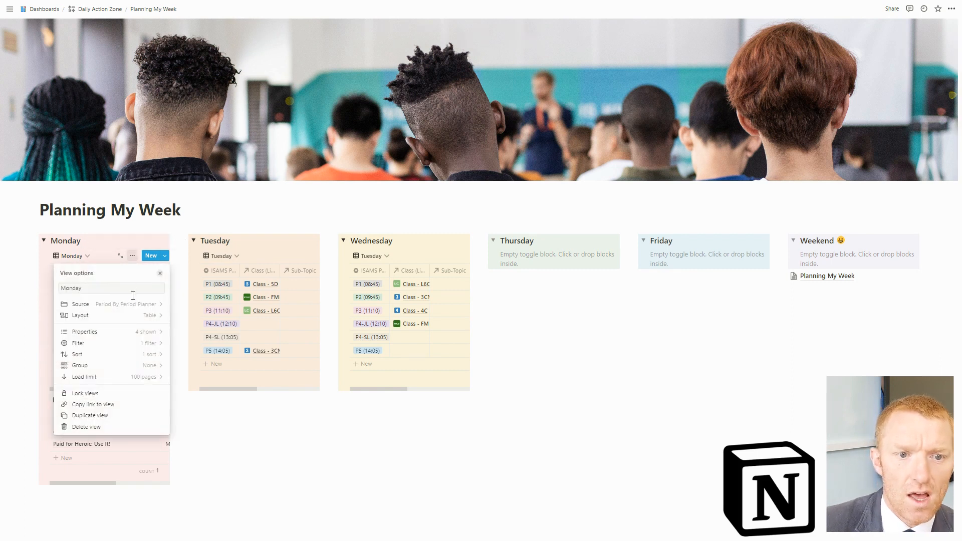
{"action": "left_click", "coordinate": [131, 333]}
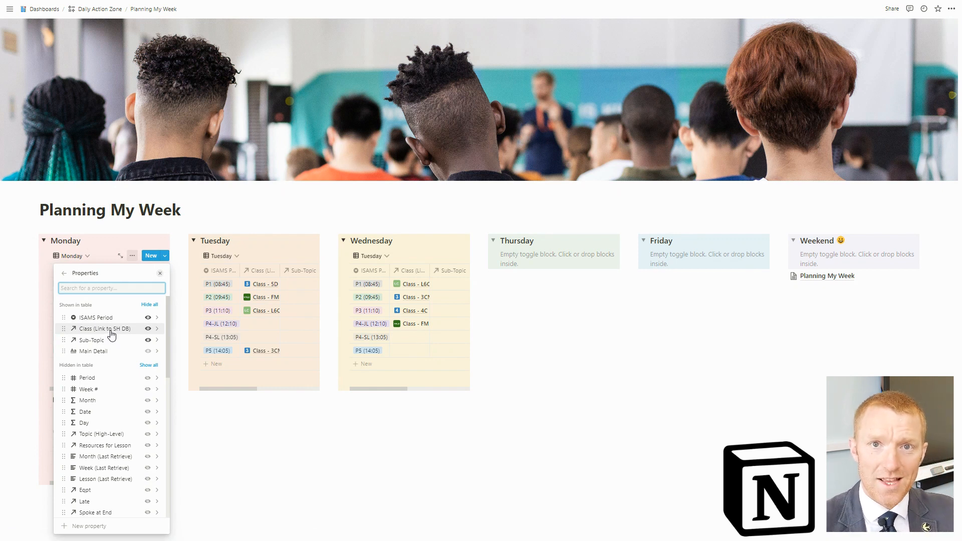
{"action": "left_click", "coordinate": [228, 404]}
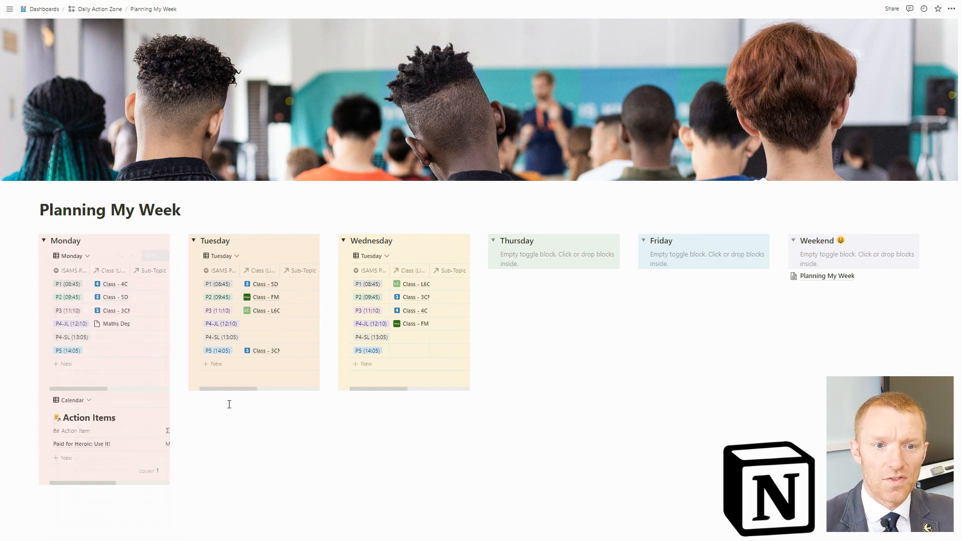
{"action": "left_click", "coordinate": [115, 288]}
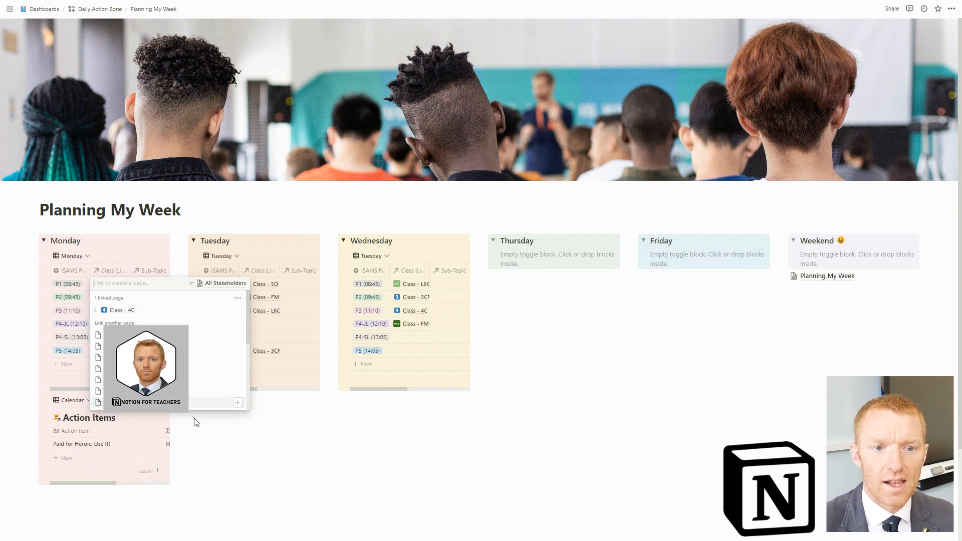
{"action": "left_click", "coordinate": [272, 442]}
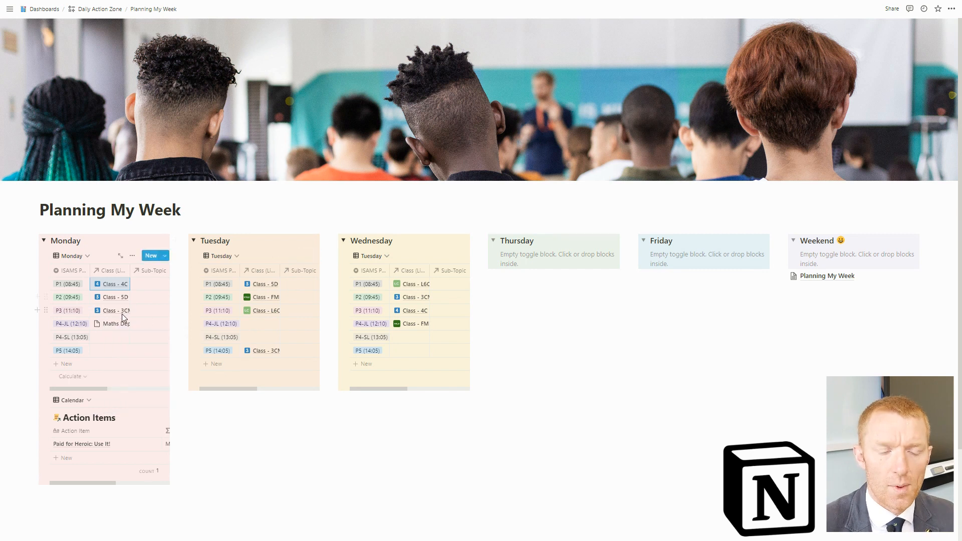
Step: Move the Main Detail property to first place among the Monday view's shown properties
{"action": "left_click", "coordinate": [132, 256]}
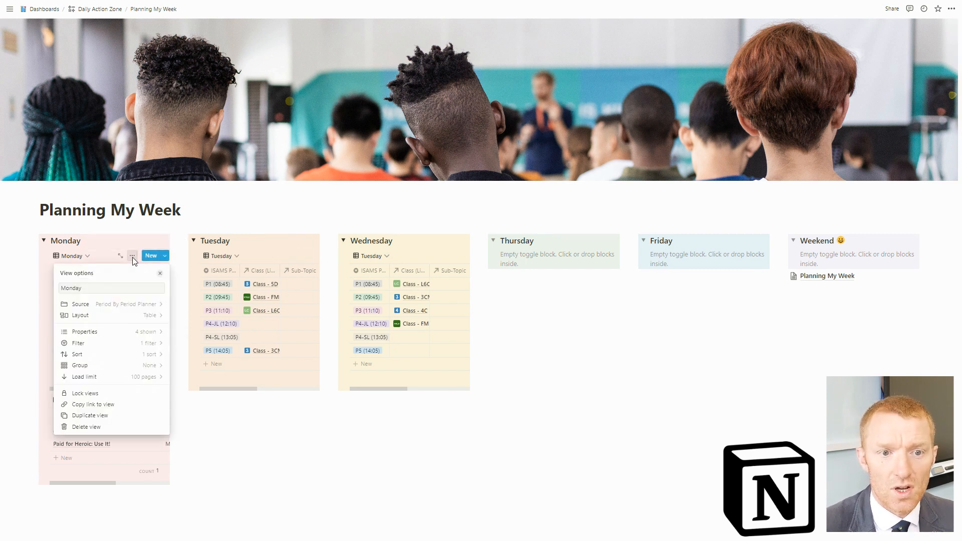
{"action": "left_click", "coordinate": [137, 332]}
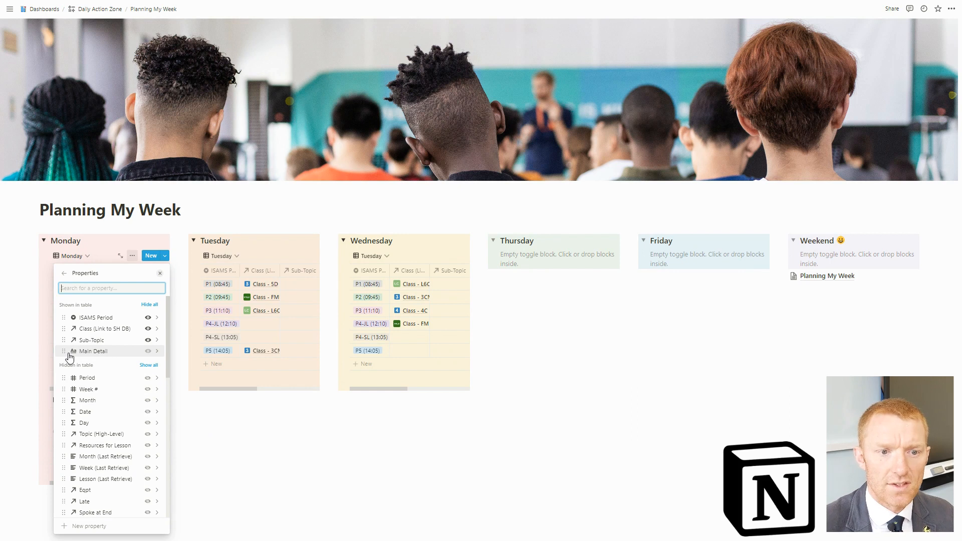
{"action": "left_click_drag", "start_coordinate": [66, 341], "coordinate": [66, 317]}
{"action": "left_click", "coordinate": [247, 473]}
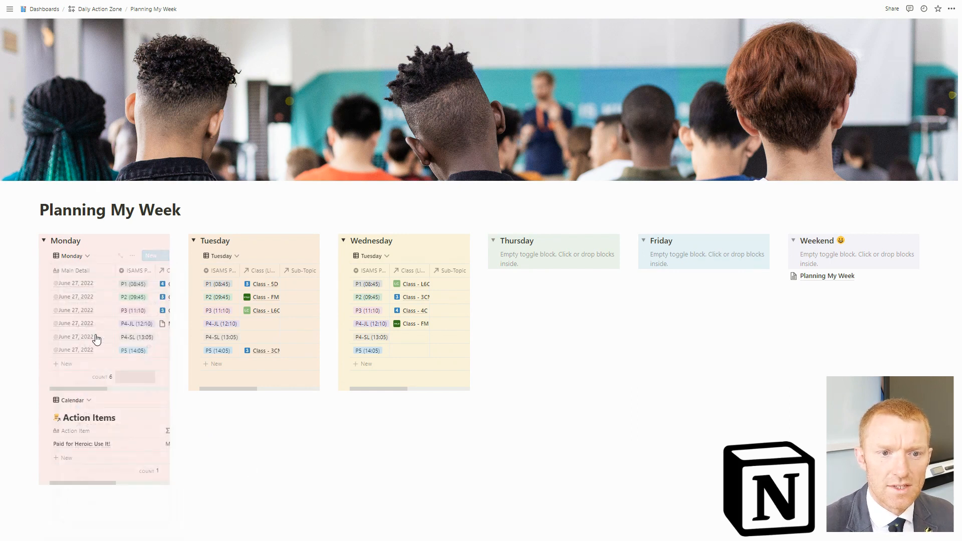
Step: Move the Main Detail property back below Sub-Topic in the Monday view
{"action": "left_click", "coordinate": [132, 259]}
{"action": "left_click", "coordinate": [95, 334]}
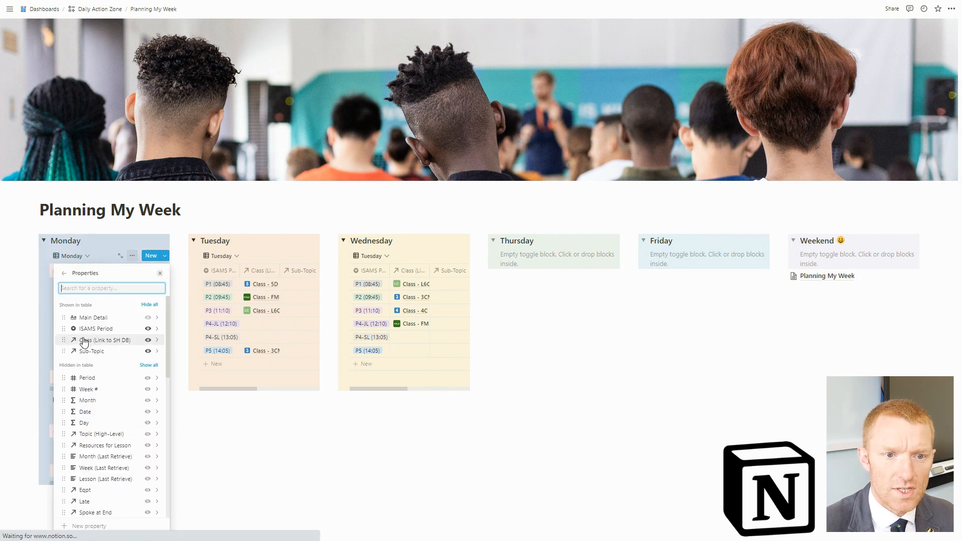
{"action": "left_click_drag", "start_coordinate": [64, 318], "coordinate": [63, 351]}
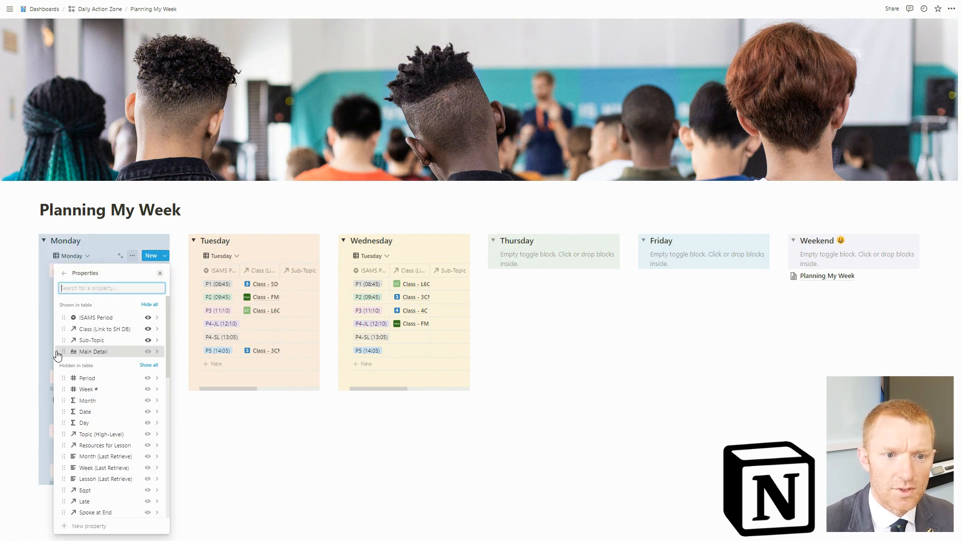
{"action": "left_click", "coordinate": [233, 457]}
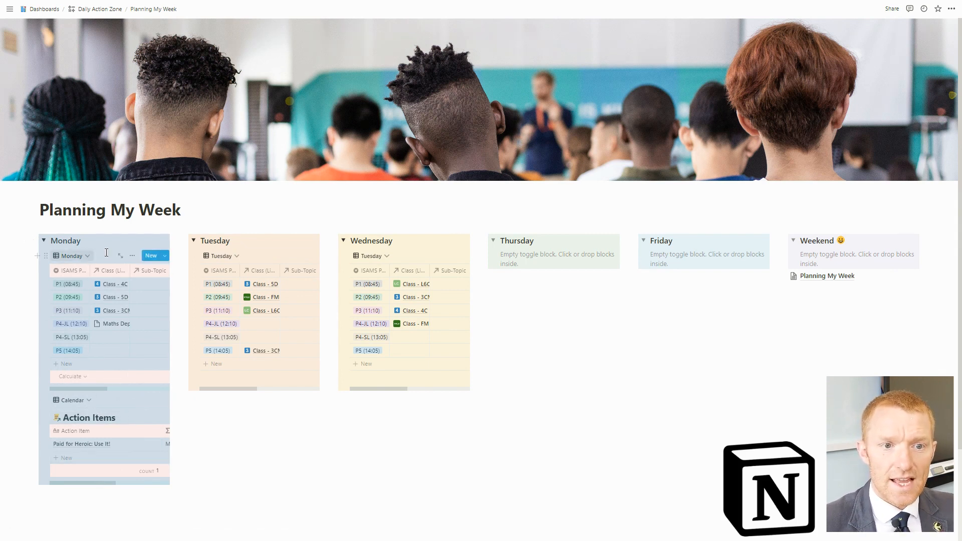
Step: Set the Monday view's Full Date filter rule to within the next week
{"action": "left_click", "coordinate": [133, 256]}
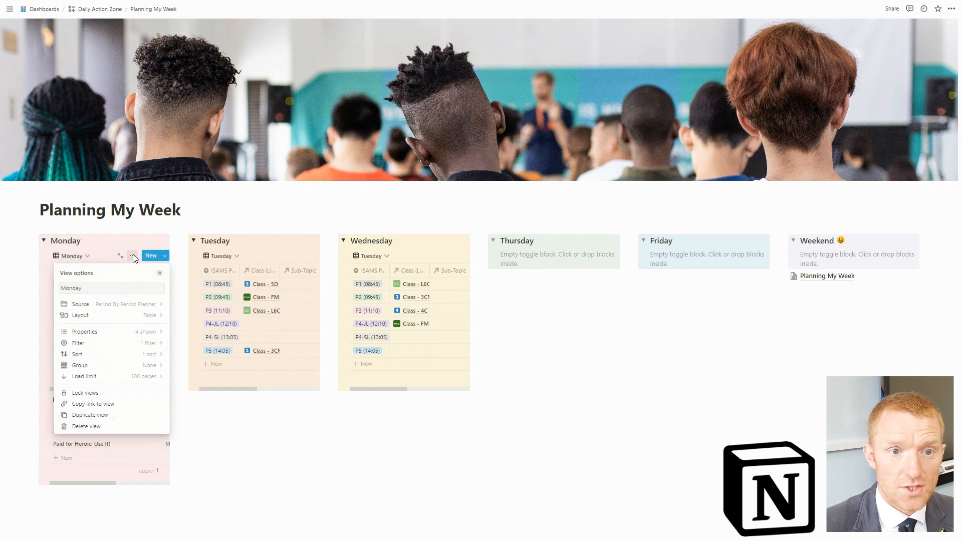
{"action": "left_click", "coordinate": [109, 343]}
{"action": "left_click", "coordinate": [91, 288]}
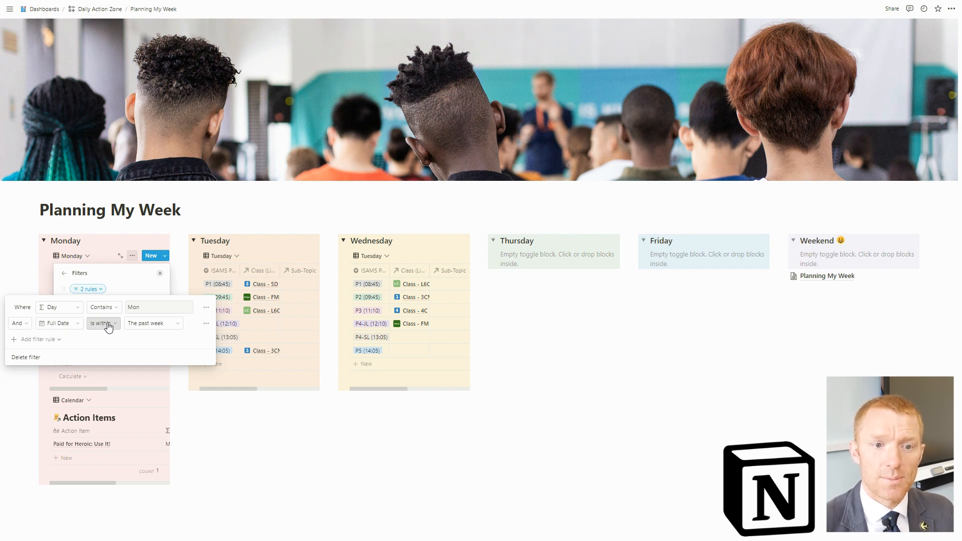
{"action": "left_click", "coordinate": [153, 323]}
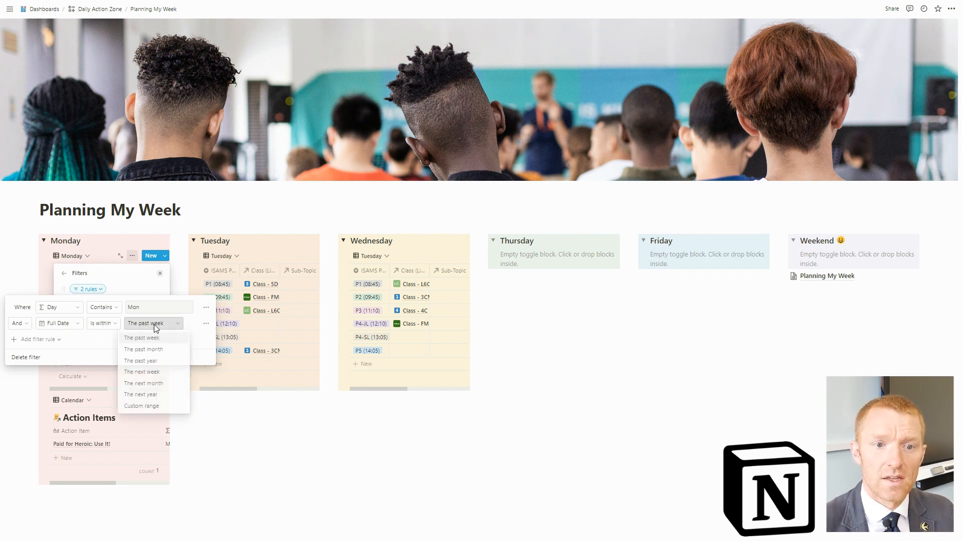
{"action": "left_click", "coordinate": [150, 371]}
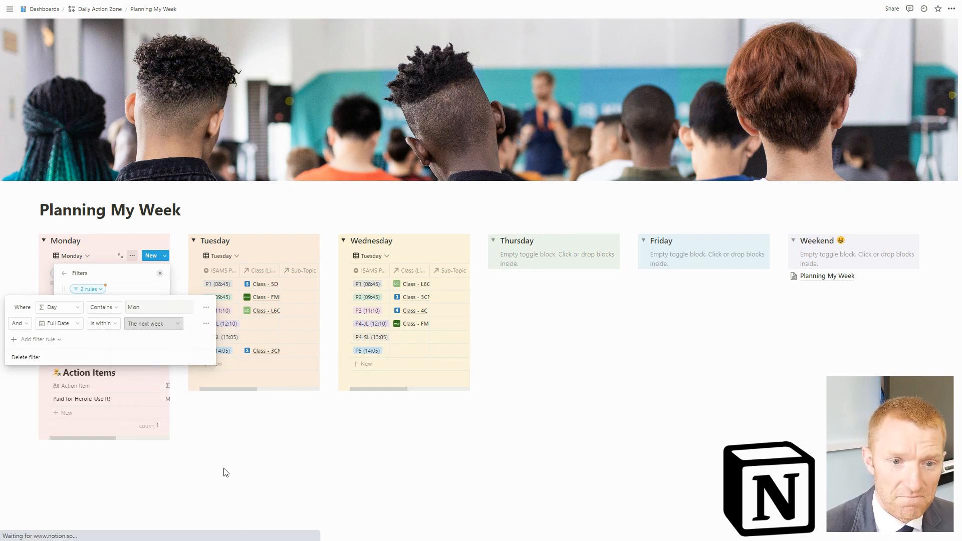
Step: Return the Monday view's Full Date filter rule to the past week and close the filter settings
{"action": "left_click", "coordinate": [166, 329]}
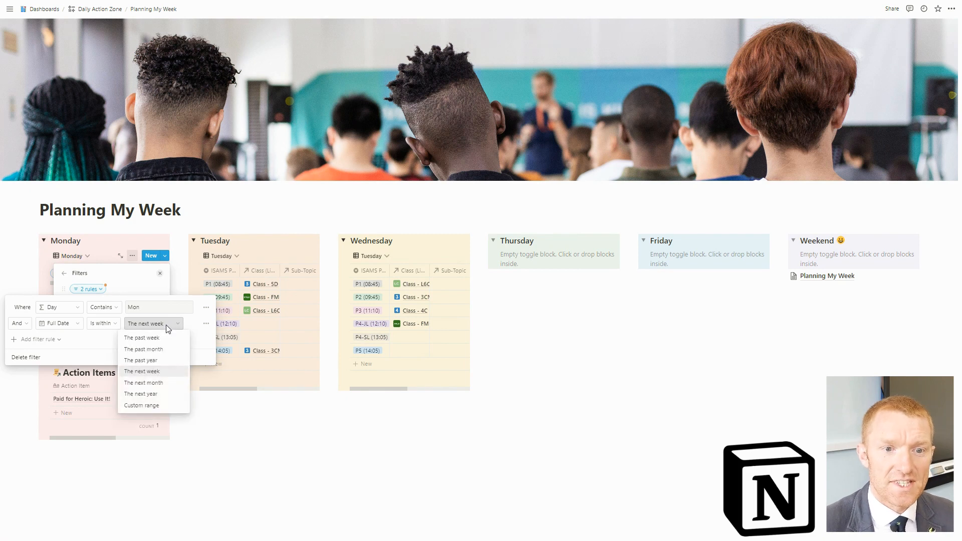
{"action": "left_click", "coordinate": [160, 339]}
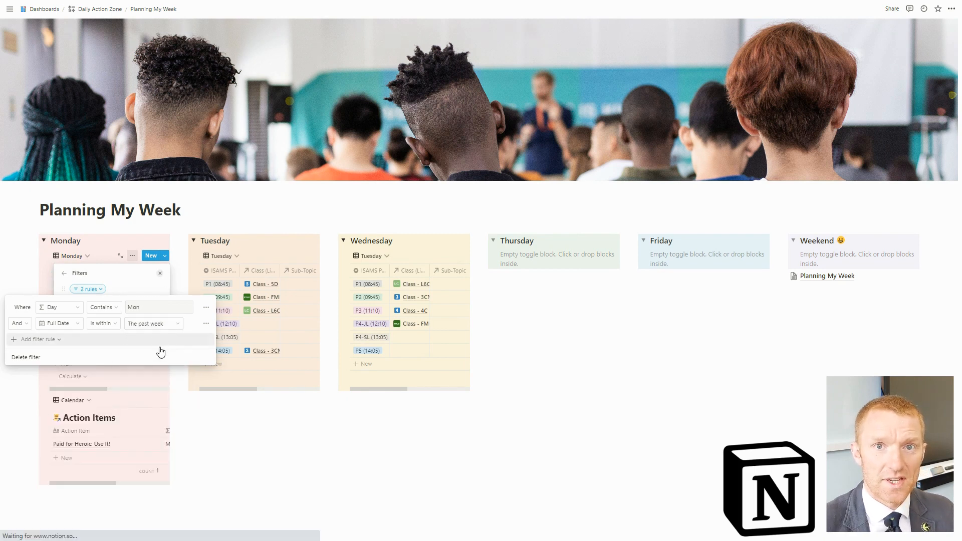
{"action": "left_click", "coordinate": [219, 442]}
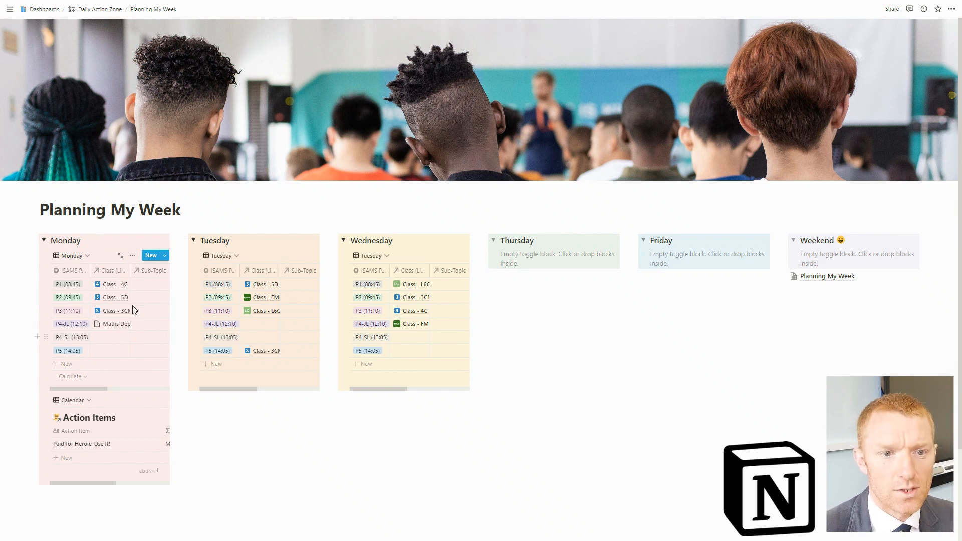
Step: Link the topic 4.3 - The Number Line as the Sub-Topic of Monday's P1 lesson
{"action": "left_click", "coordinate": [149, 284]}
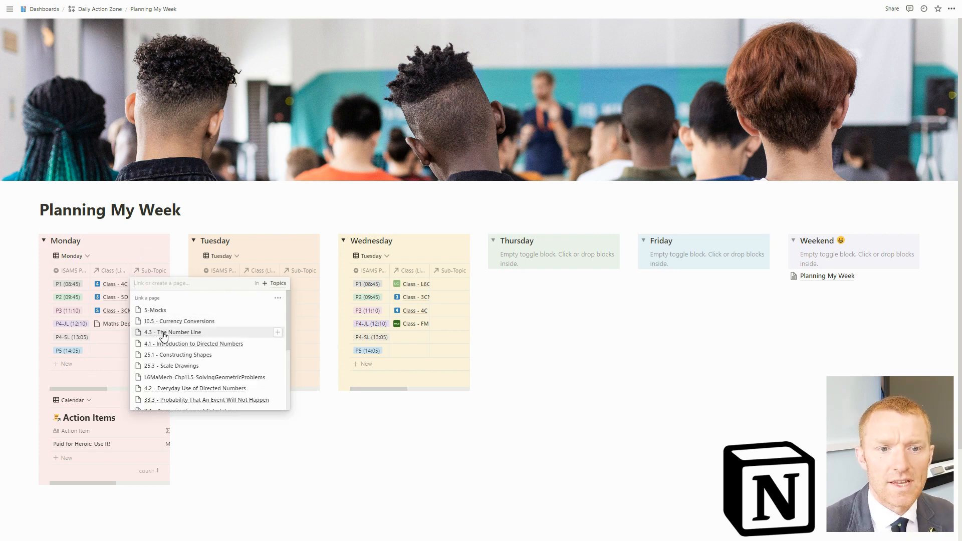
{"action": "left_click", "coordinate": [274, 335]}
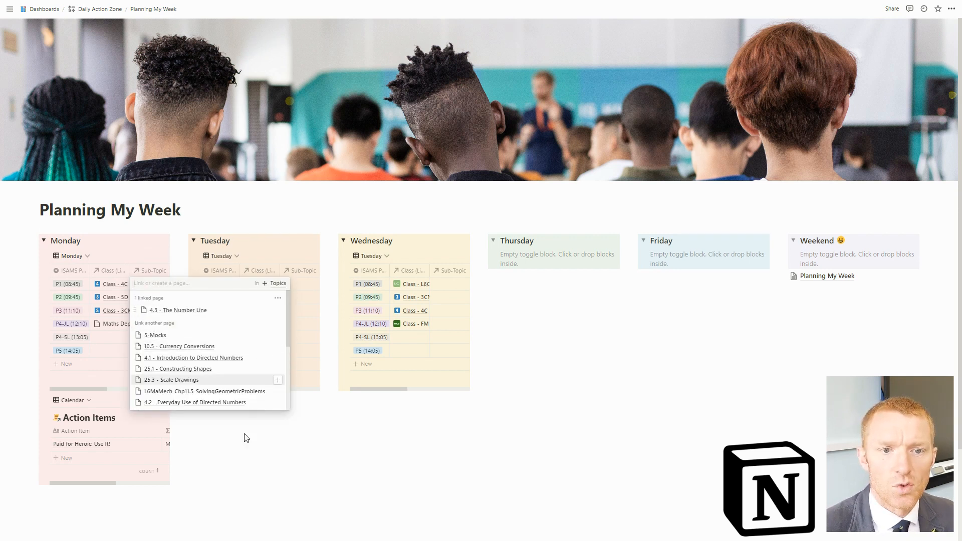
Step: Link the topic 25.1 - Constructing Shapes as the Sub-Topic of Monday's P2 lesson
{"action": "left_click", "coordinate": [232, 488]}
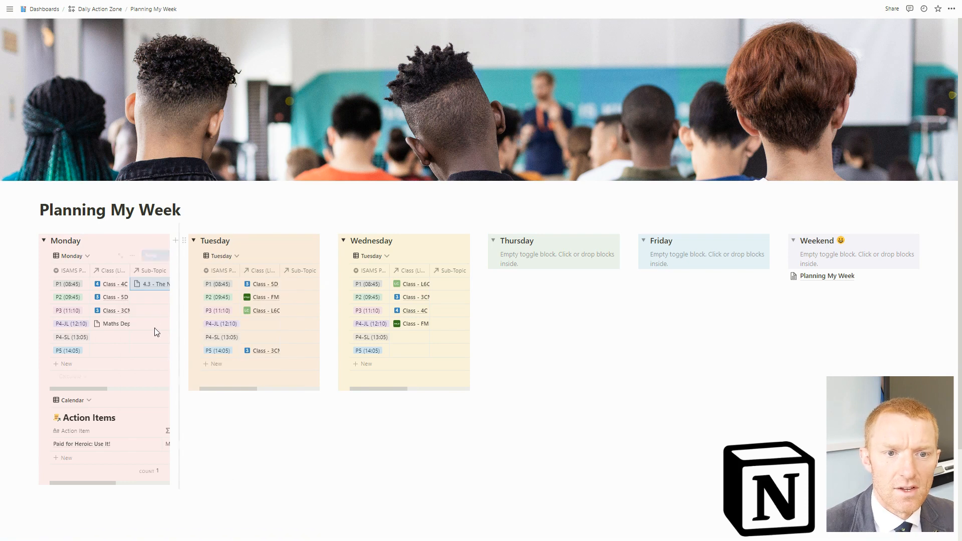
{"action": "left_click", "coordinate": [152, 300]}
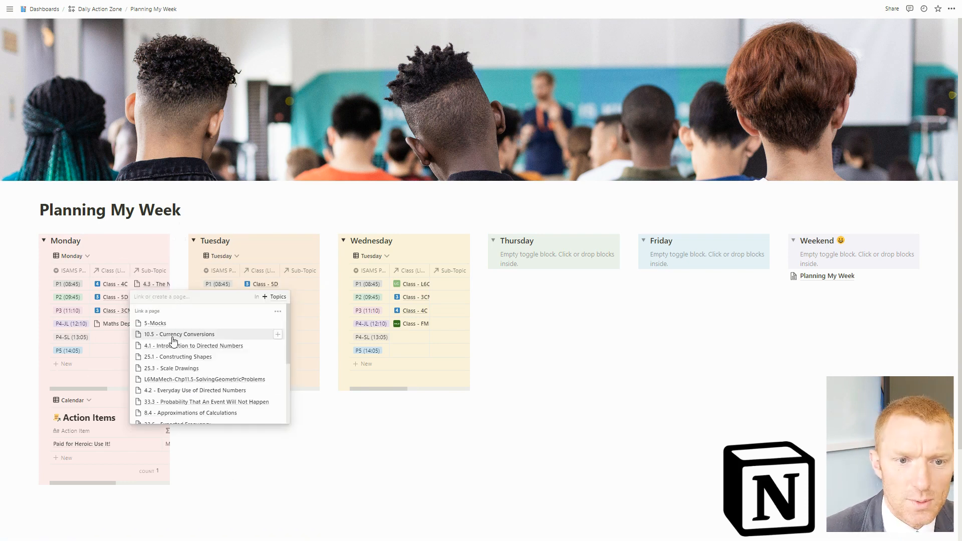
{"action": "left_click", "coordinate": [277, 356]}
{"action": "left_click", "coordinate": [271, 519]}
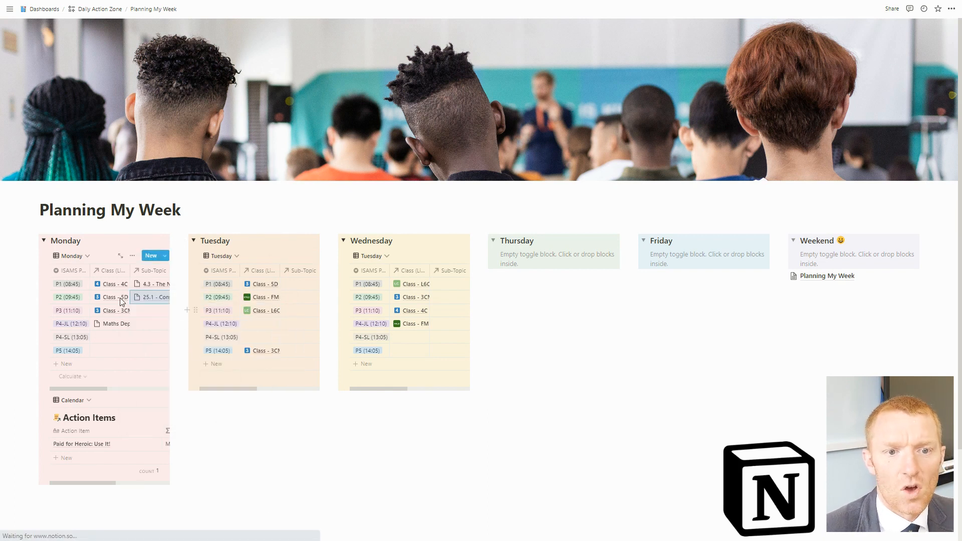
Step: Search the linkable topics for "quad" in the Sub-Topic of Monday's P3 lesson and leave without linking one
{"action": "left_click", "coordinate": [154, 311]}
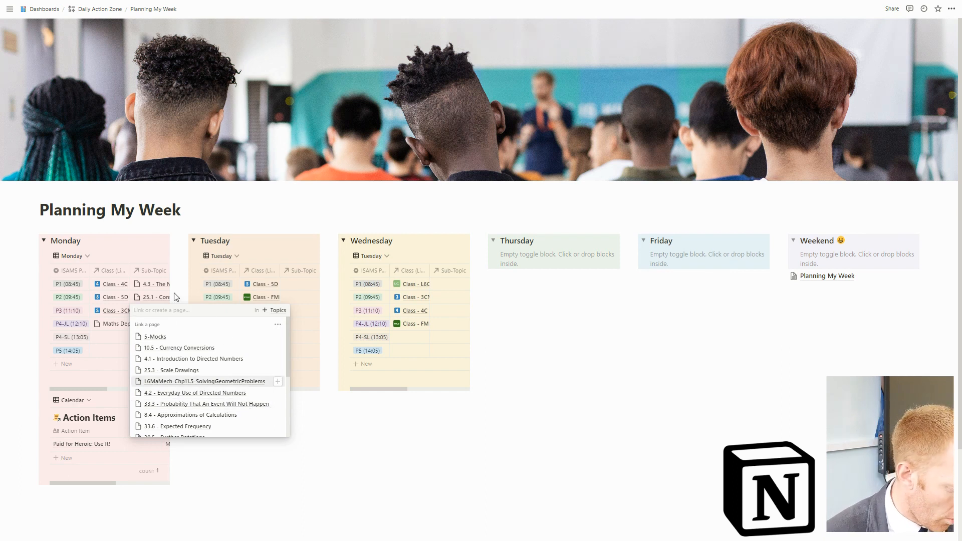
{"action": "type", "text": "quad"}
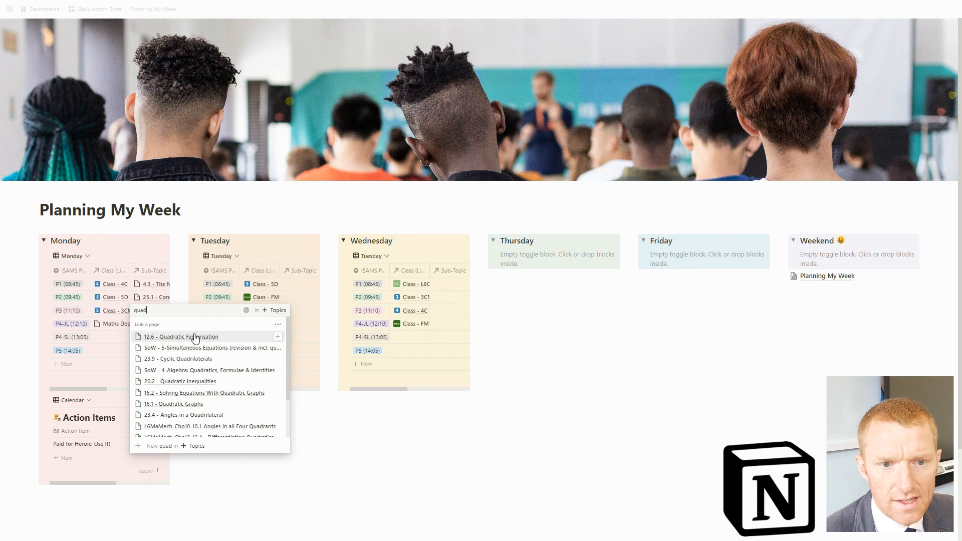
{"action": "scroll", "coordinate": [206, 371], "scroll_direction": "down", "scroll_amount": 3}
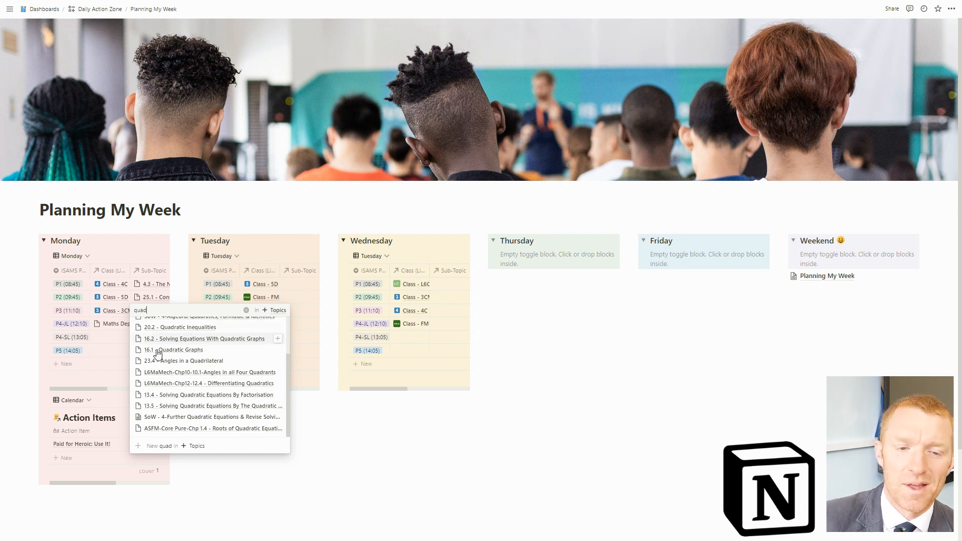
{"action": "scroll", "coordinate": [182, 394], "scroll_direction": "up", "scroll_amount": 3}
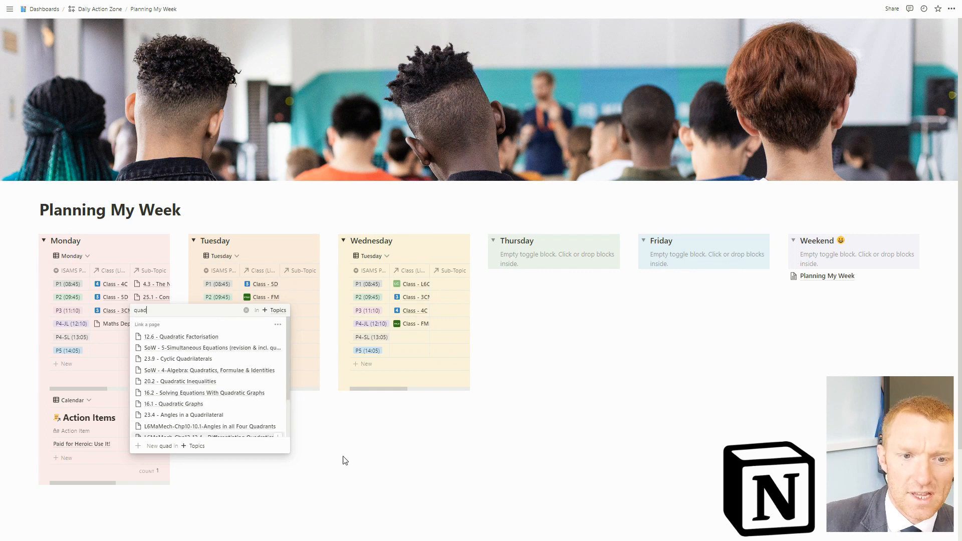
{"action": "key", "text": "Escape"}
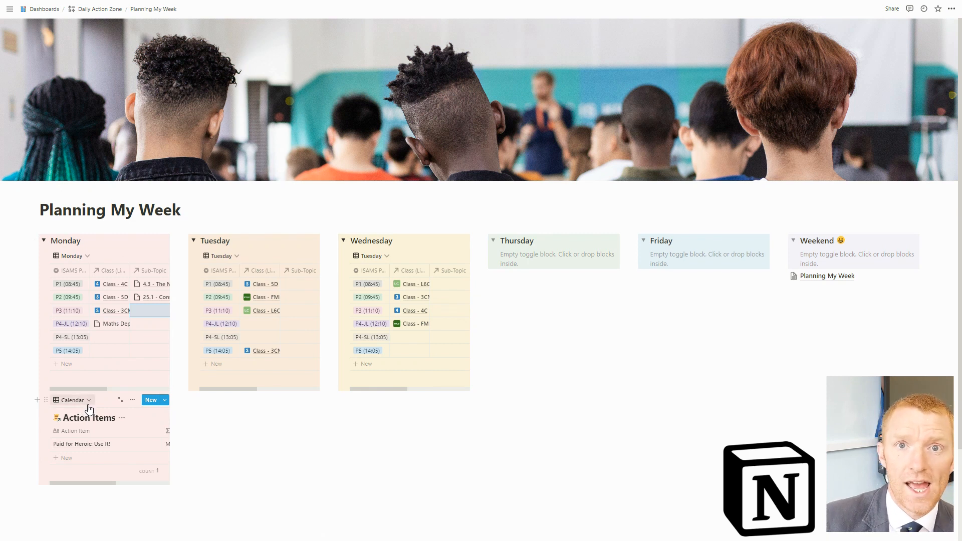
Step: Examine the shown properties and the filter rules of the Action Items view under Monday
{"action": "left_click", "coordinate": [131, 400]}
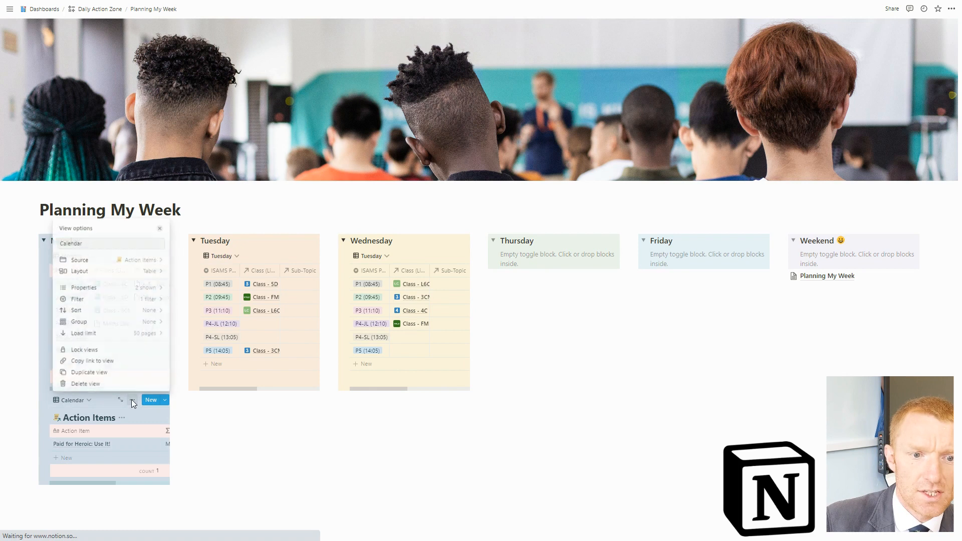
{"action": "left_click", "coordinate": [96, 288]}
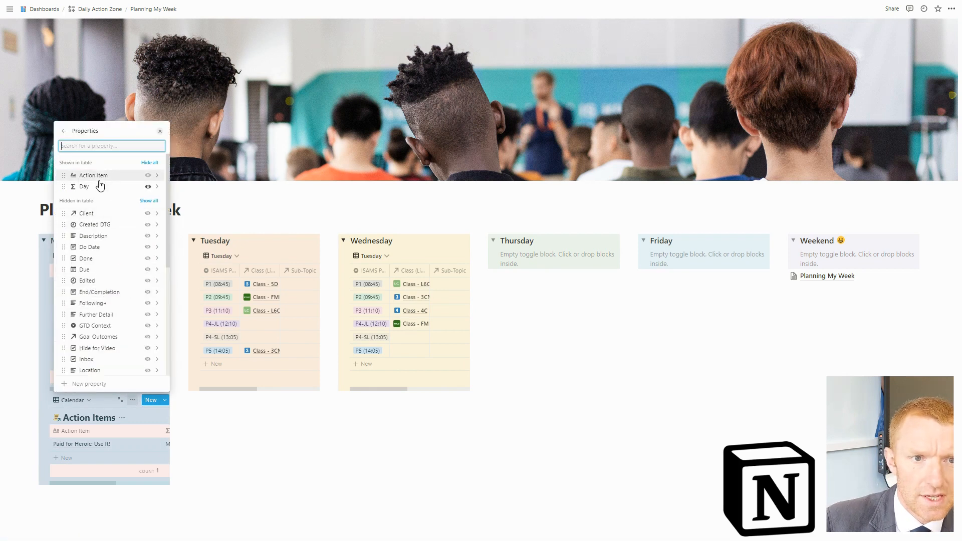
{"action": "left_click", "coordinate": [202, 459]}
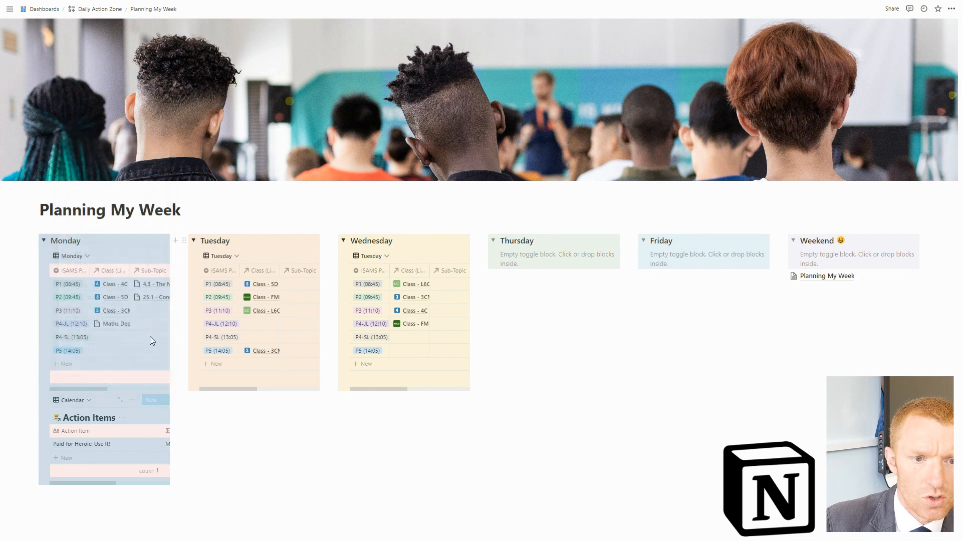
{"action": "left_click", "coordinate": [132, 401]}
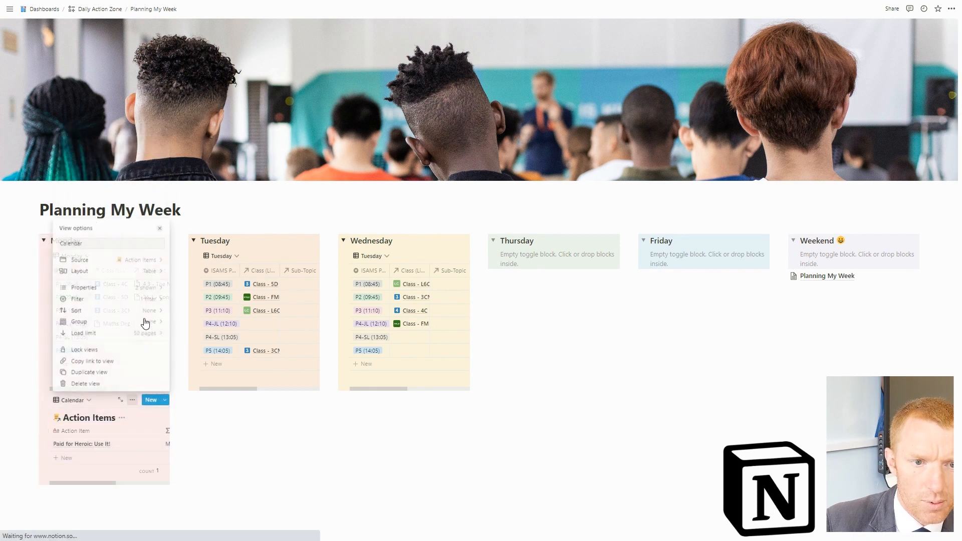
{"action": "left_click", "coordinate": [142, 290]}
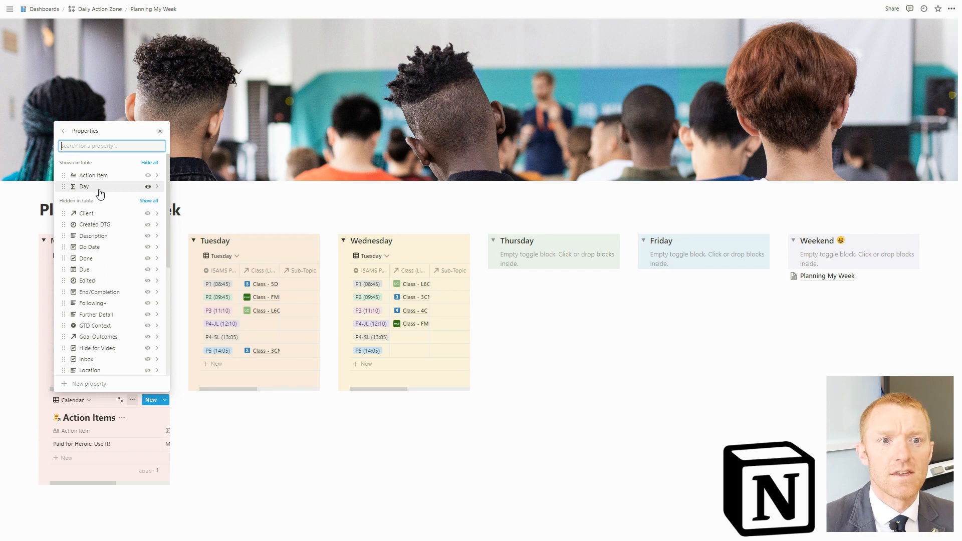
{"action": "left_click", "coordinate": [234, 459]}
{"action": "left_click", "coordinate": [132, 400]}
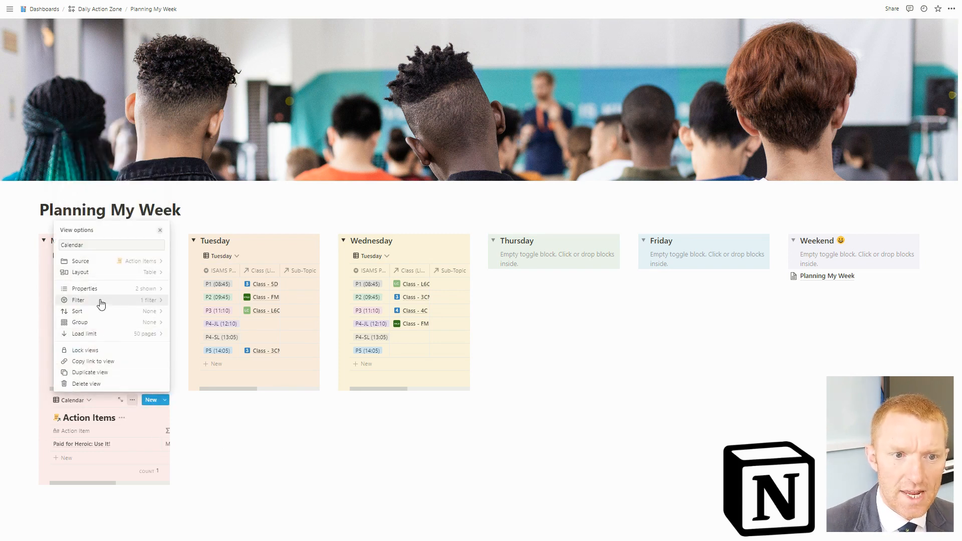
{"action": "left_click", "coordinate": [98, 300]}
{"action": "left_click", "coordinate": [95, 366]}
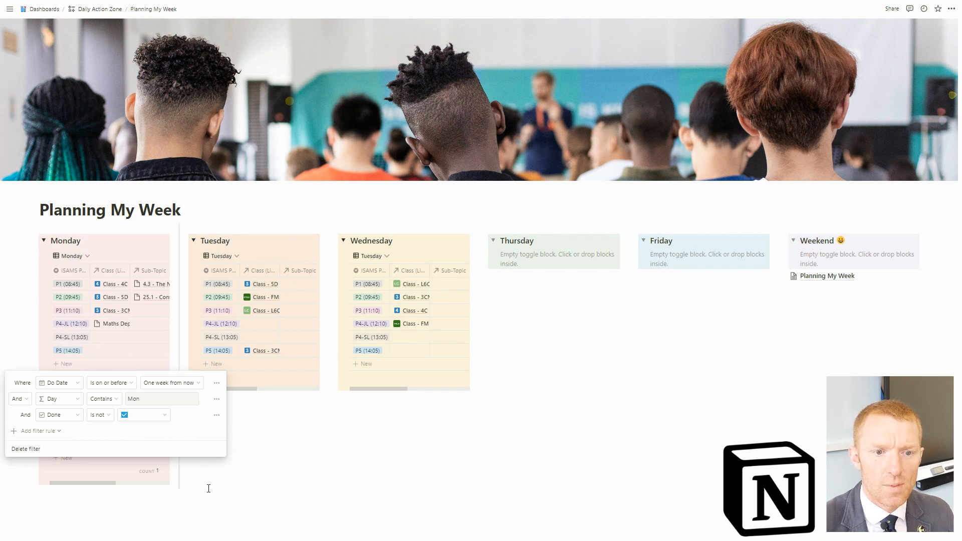
{"action": "left_click", "coordinate": [237, 479]}
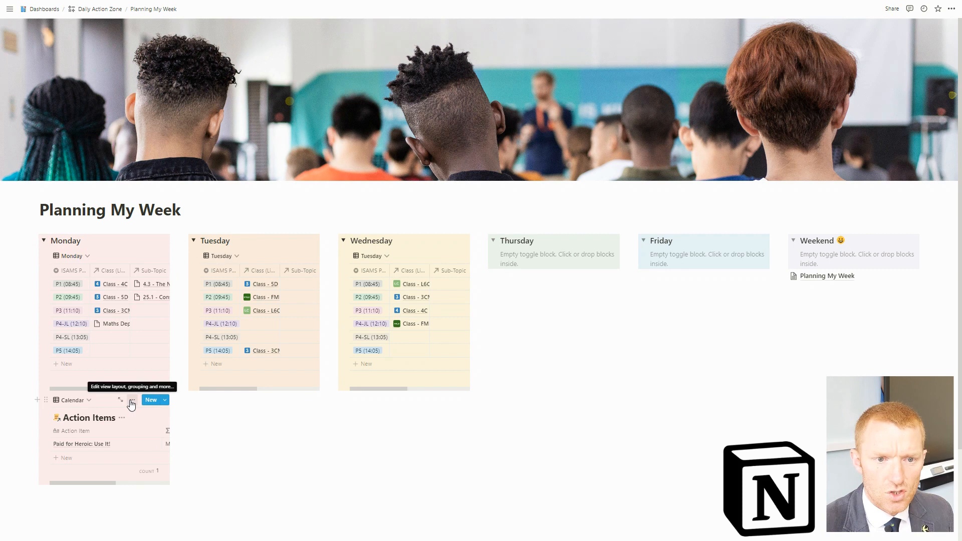
Step: Copy the link to Monday's Action Items view and paste it below Tuesday's lesson table as a linked view of the database
{"action": "left_click", "coordinate": [132, 399]}
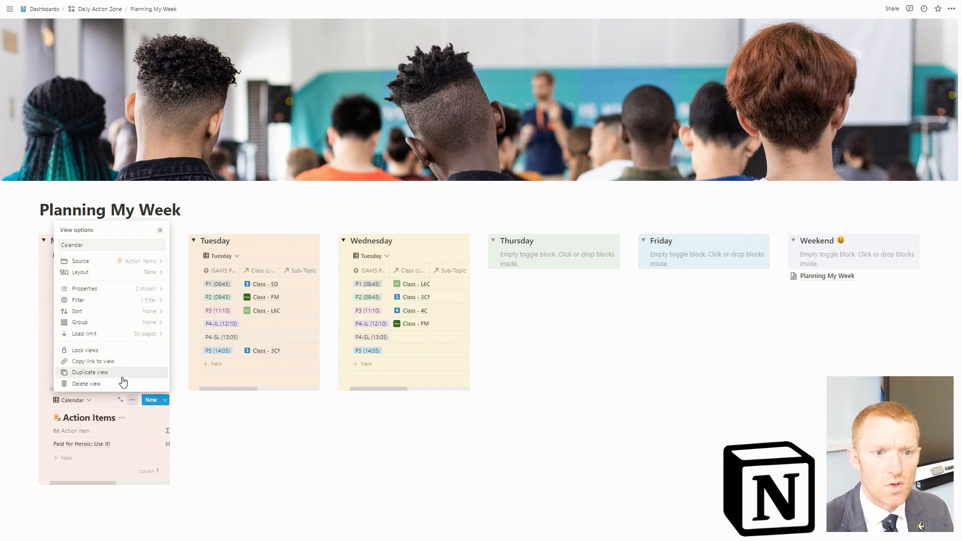
{"action": "left_click", "coordinate": [110, 362]}
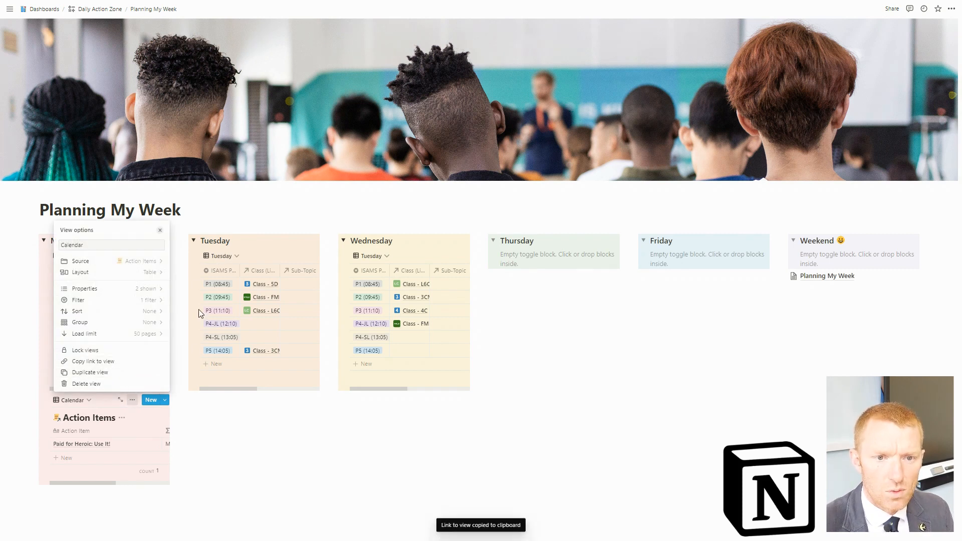
{"action": "left_click", "coordinate": [192, 257]}
{"action": "left_click", "coordinate": [188, 256]}
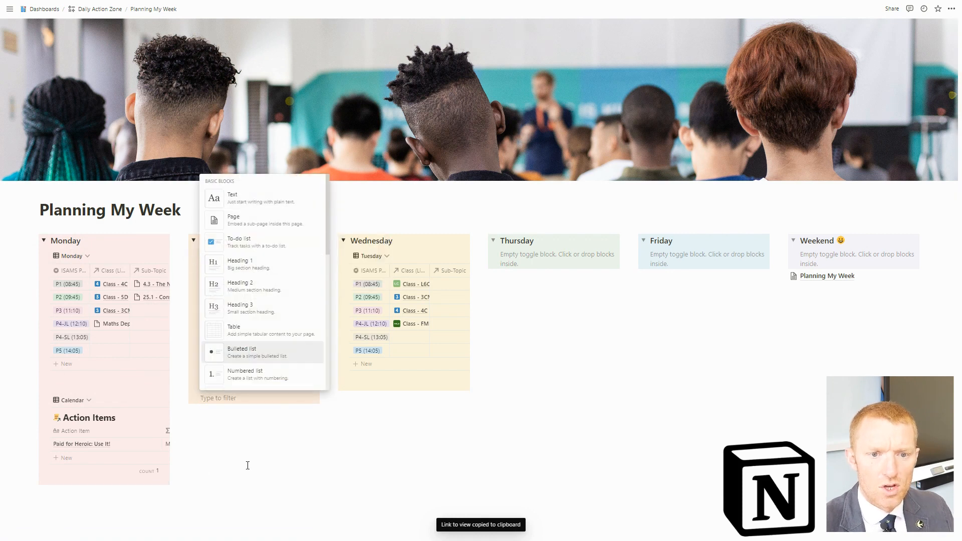
{"action": "key", "text": "Escape"}
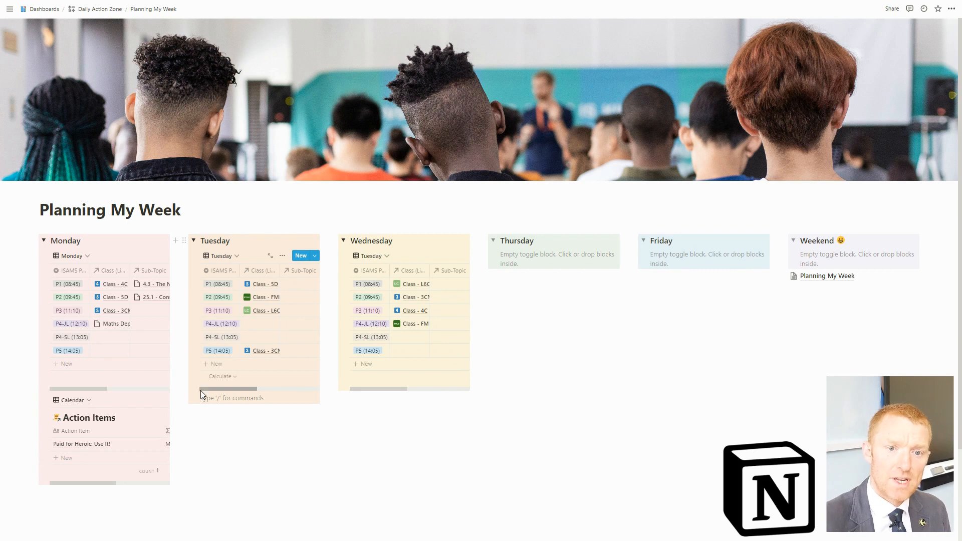
{"action": "key", "text": "ctrl+v"}
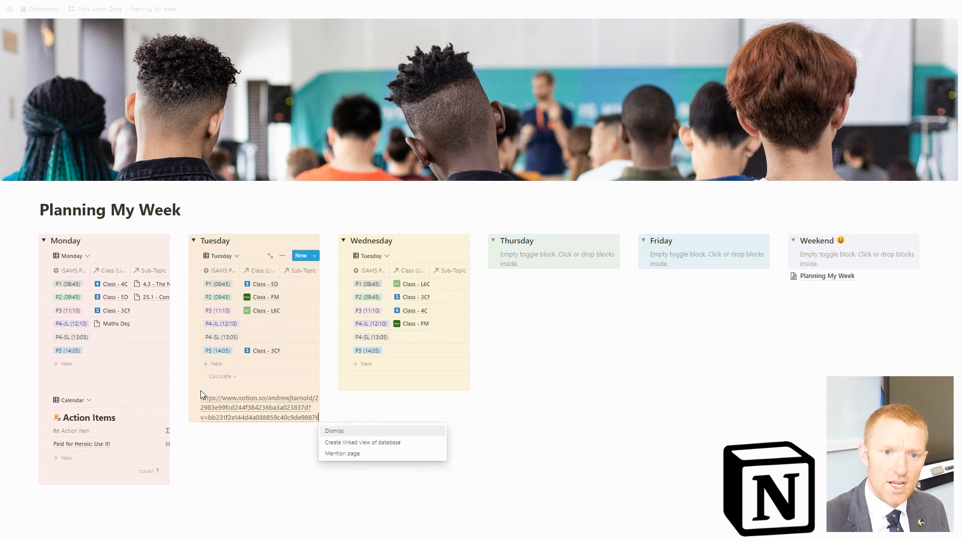
{"action": "left_click", "coordinate": [384, 446]}
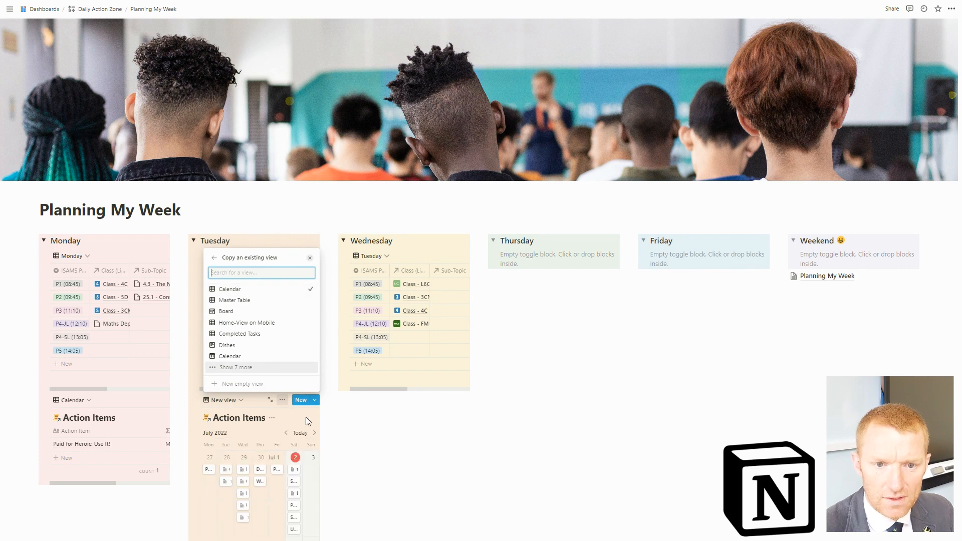
{"action": "left_click", "coordinate": [272, 419]}
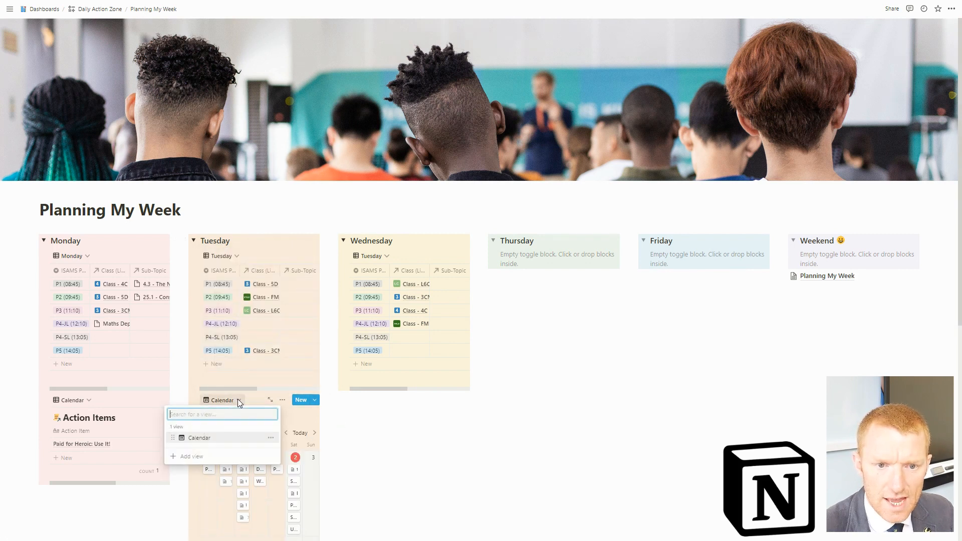
Step: Change Tuesday's Action Items view to the Table layout and hide its database title
{"action": "left_click", "coordinate": [282, 400]}
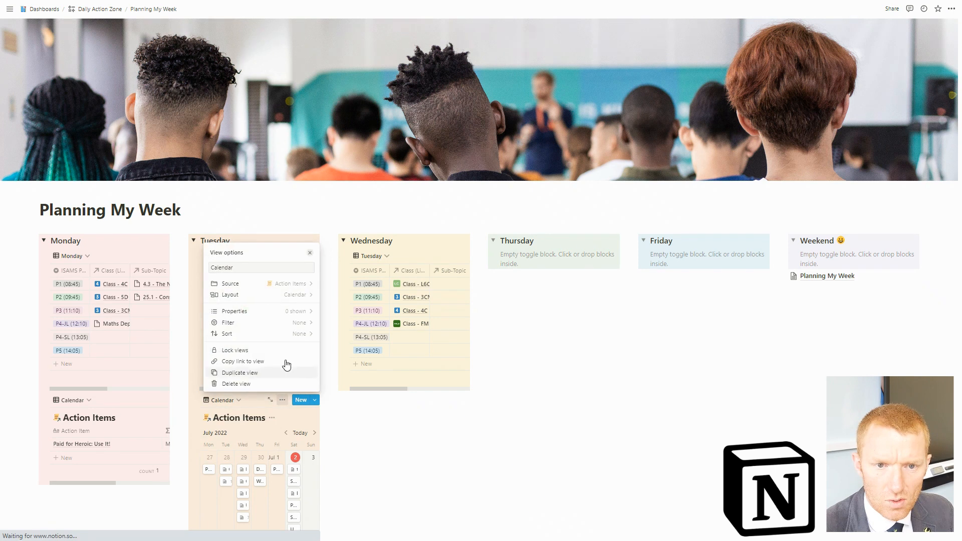
{"action": "left_click", "coordinate": [275, 297]}
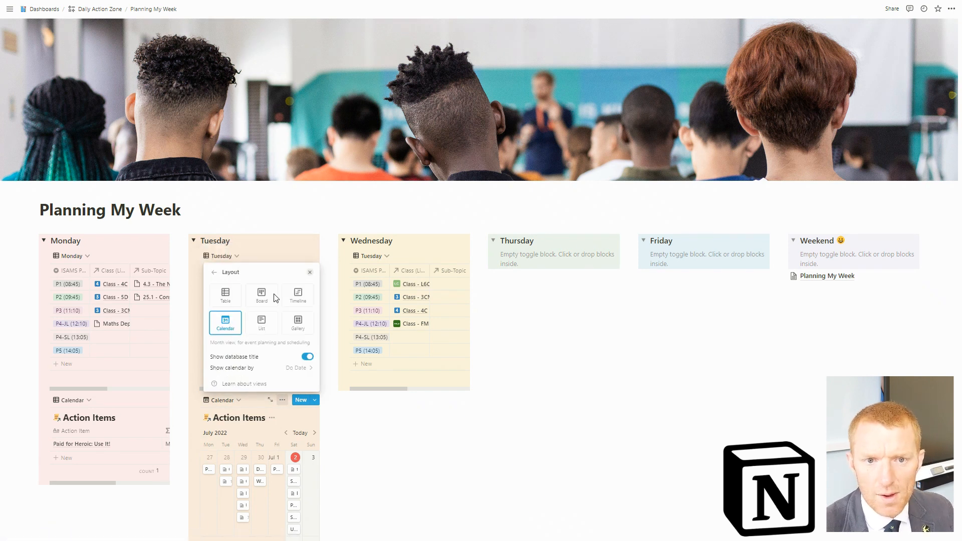
{"action": "left_click", "coordinate": [238, 299]}
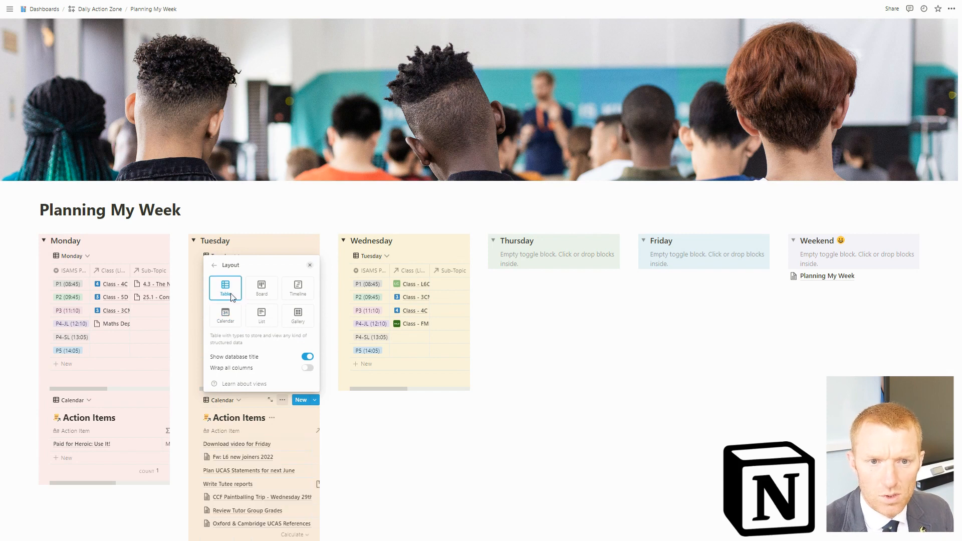
{"action": "left_click", "coordinate": [306, 357]}
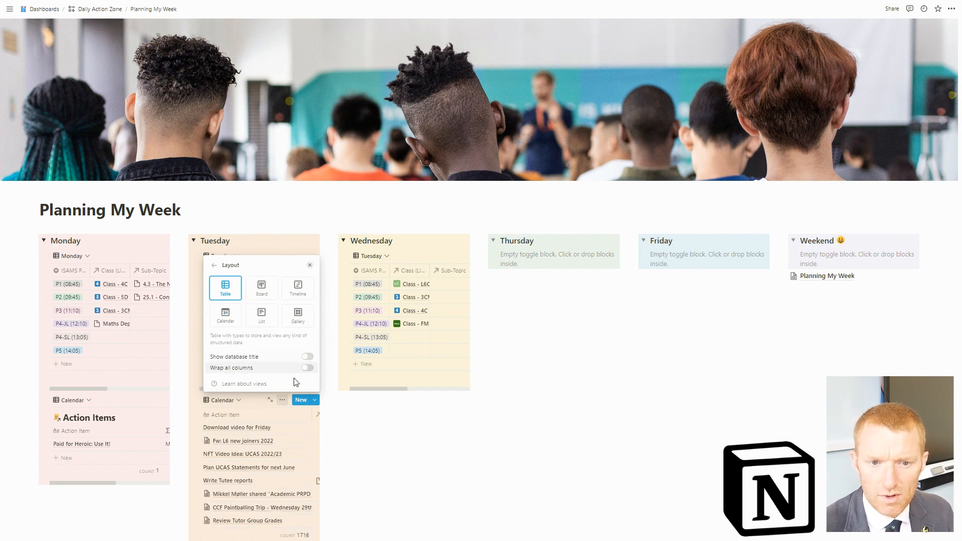
{"action": "left_click", "coordinate": [348, 445]}
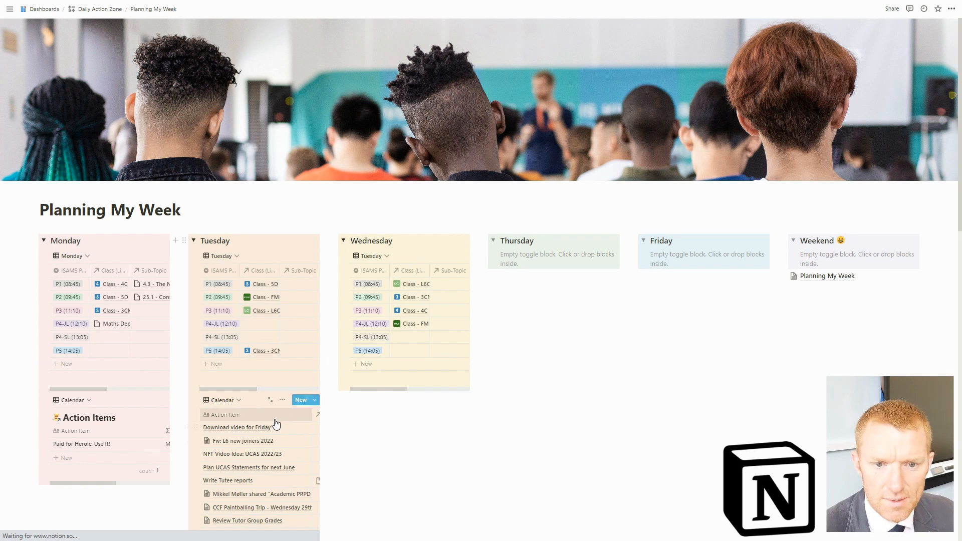
Step: Show only the Action Item and Done properties in Tuesday's Action Items table and narrow the Action Item column so Done fits
{"action": "left_click", "coordinate": [283, 400]}
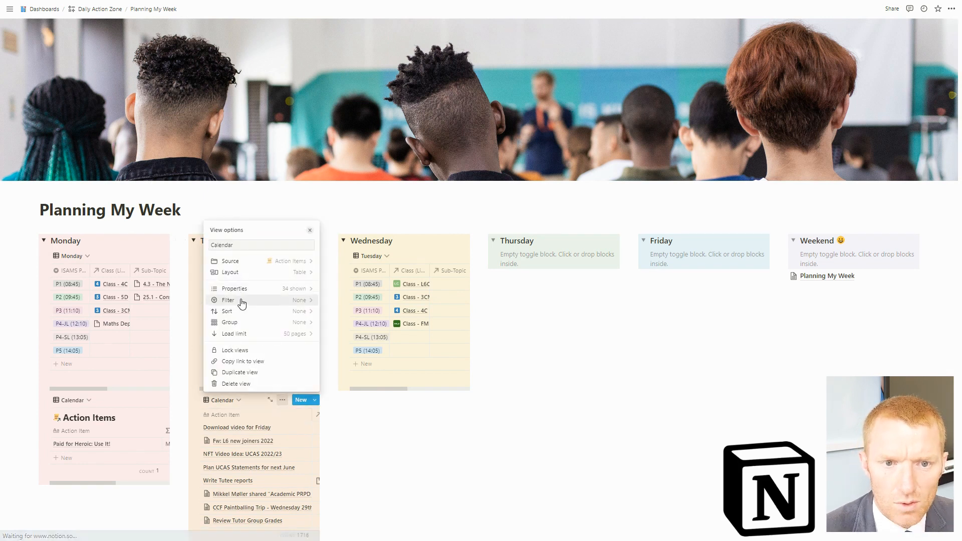
{"action": "left_click", "coordinate": [242, 292]}
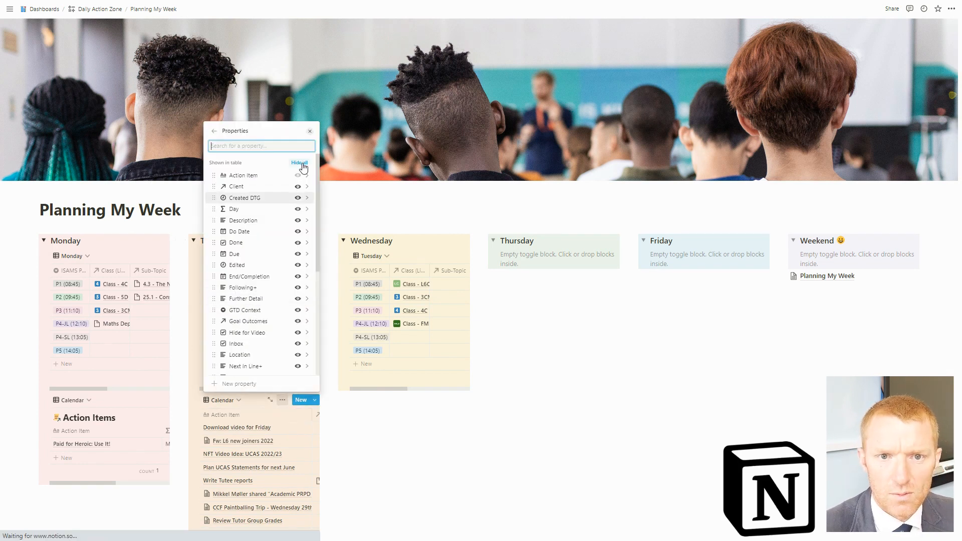
{"action": "left_click", "coordinate": [302, 166]}
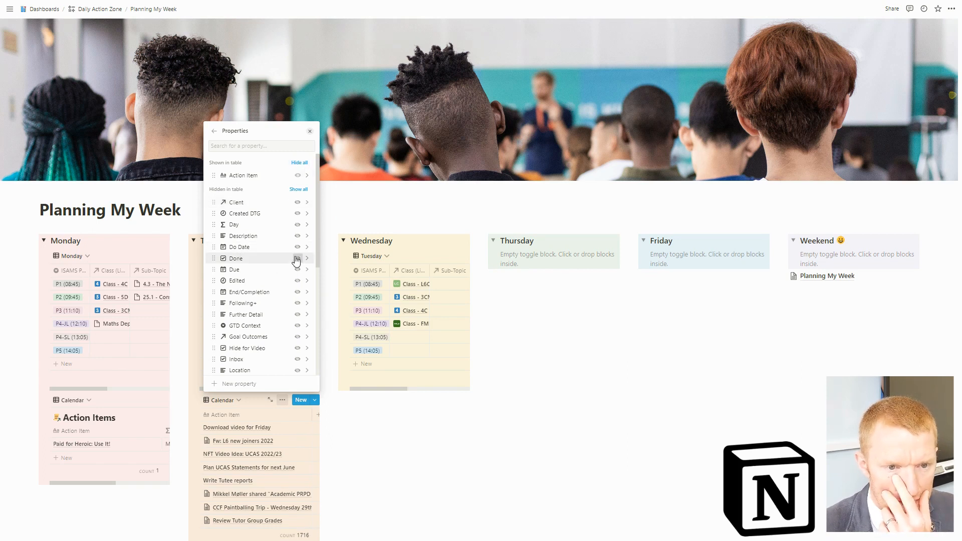
{"action": "left_click_drag", "start_coordinate": [275, 259], "coordinate": [253, 193]}
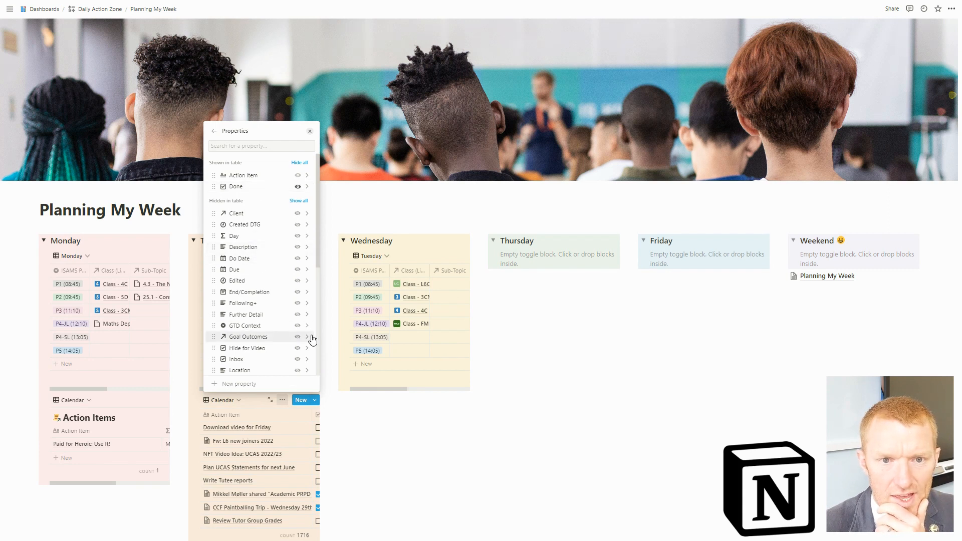
{"action": "left_click", "coordinate": [363, 449]}
{"action": "left_click_drag", "start_coordinate": [317, 414], "coordinate": [294, 414]}
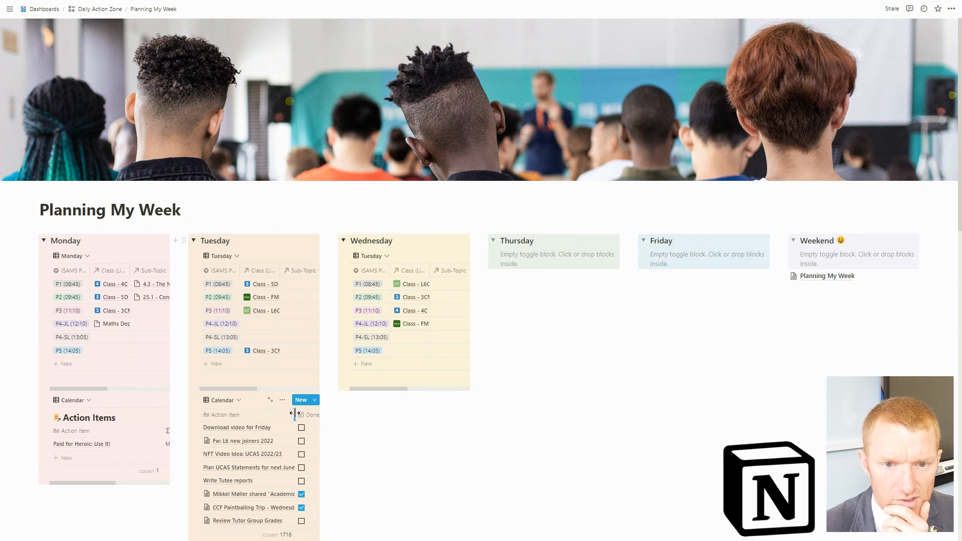
Step: Filter Tuesday's Action Items table to items whose Do Date is on or before one week from now
{"action": "left_click", "coordinate": [283, 399]}
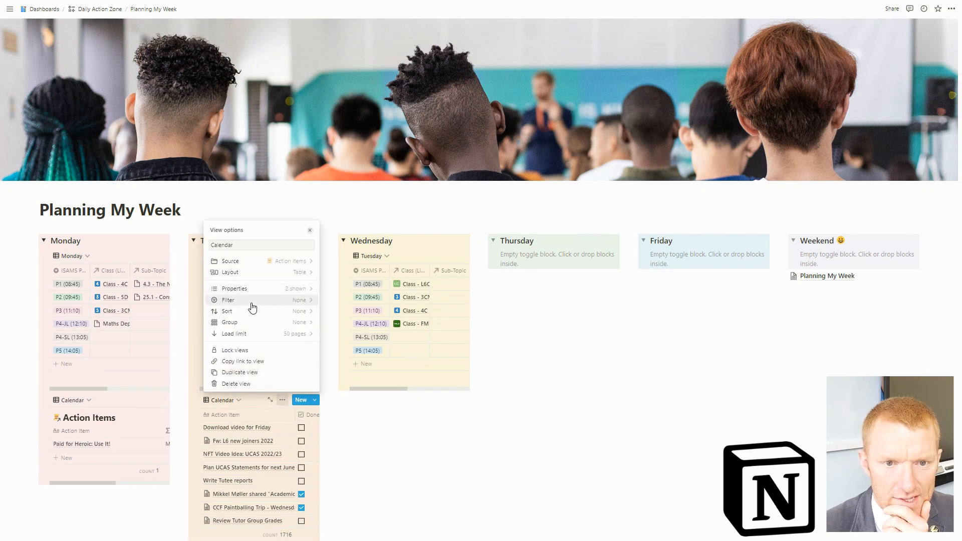
{"action": "left_click", "coordinate": [253, 301]}
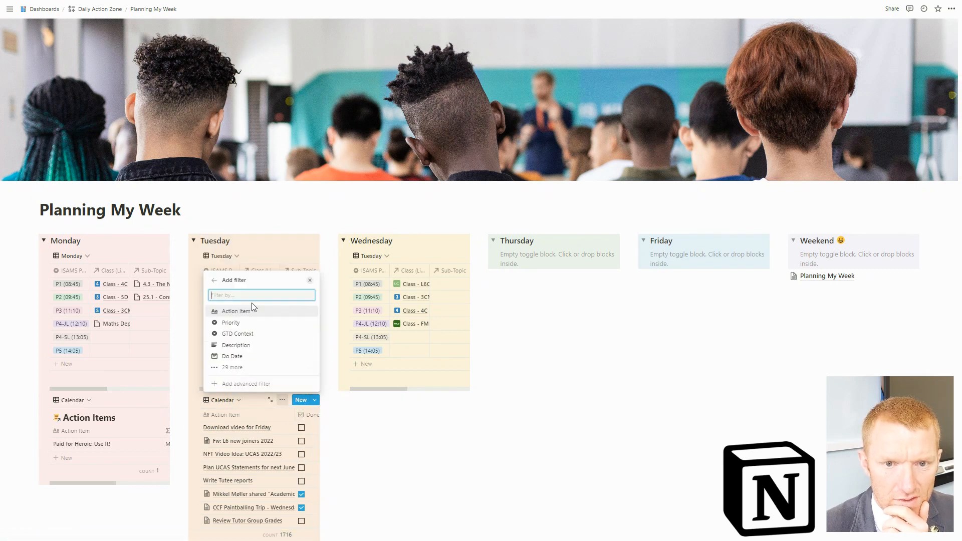
{"action": "left_click", "coordinate": [231, 356]}
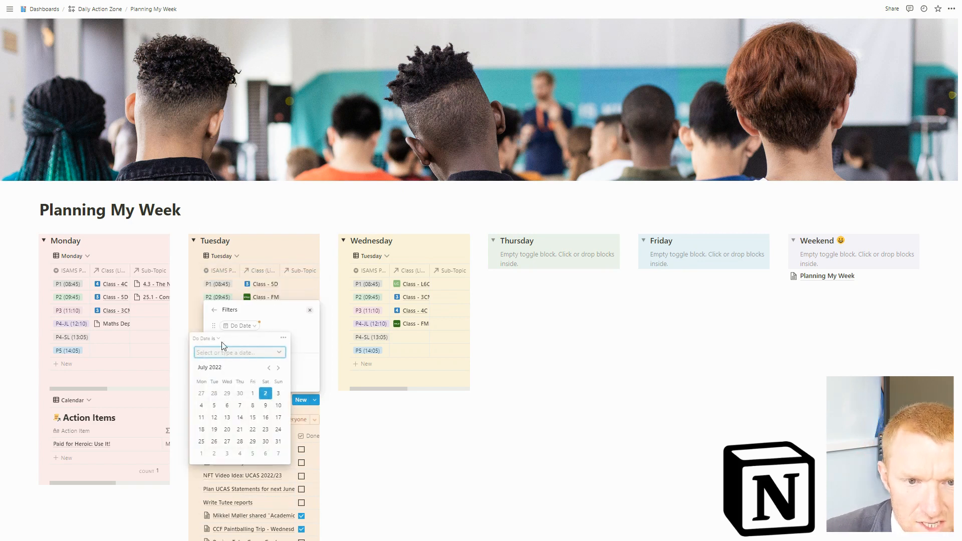
{"action": "left_click", "coordinate": [207, 338]}
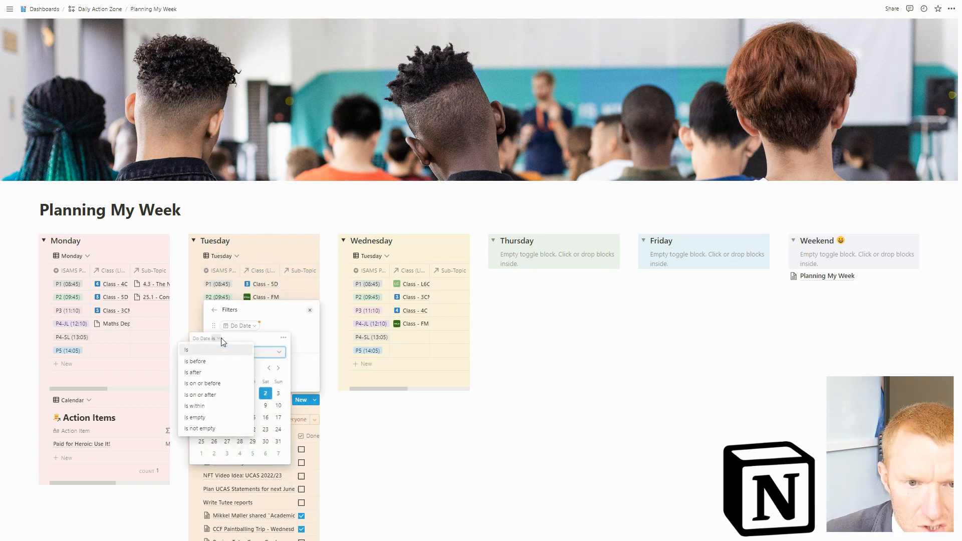
{"action": "left_click", "coordinate": [224, 383]}
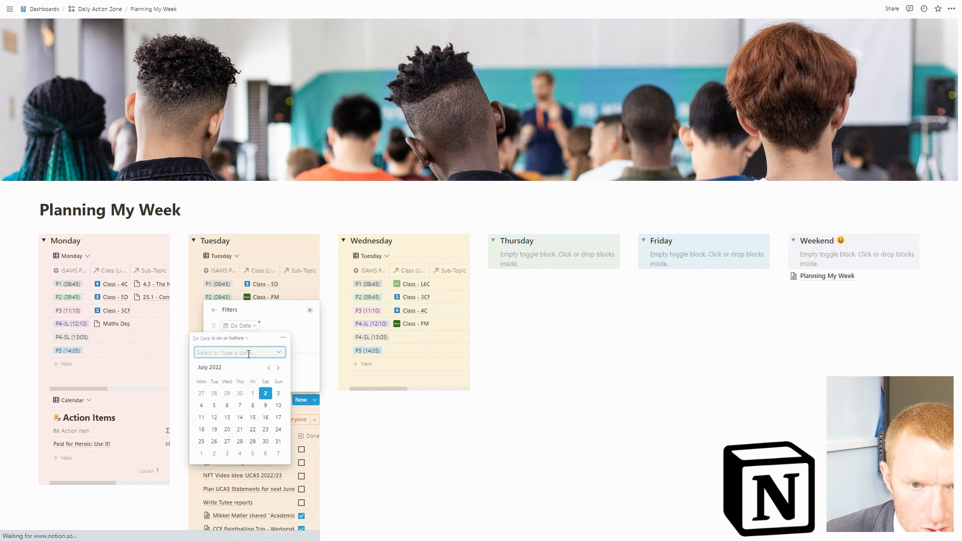
{"action": "left_click", "coordinate": [245, 339]}
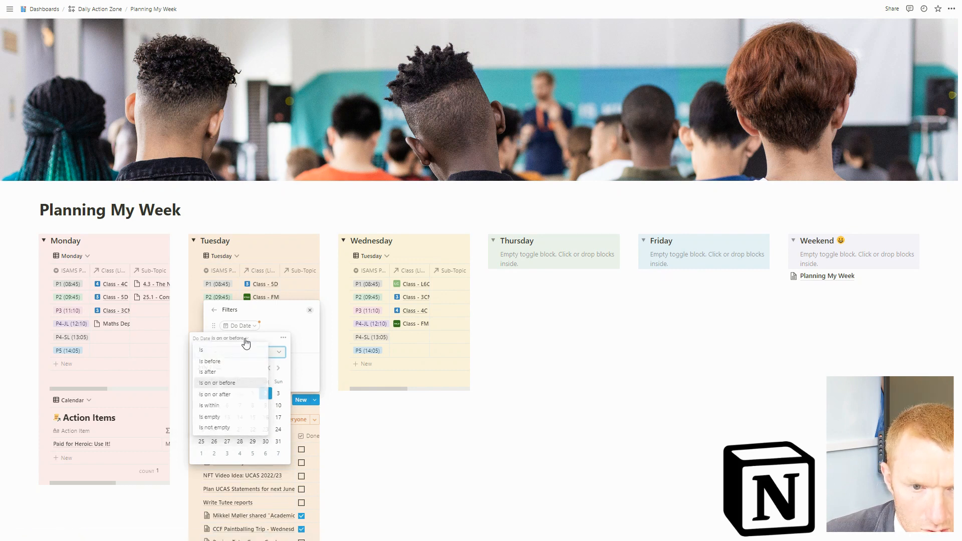
{"action": "left_click", "coordinate": [285, 354]}
{"action": "left_click", "coordinate": [279, 352]}
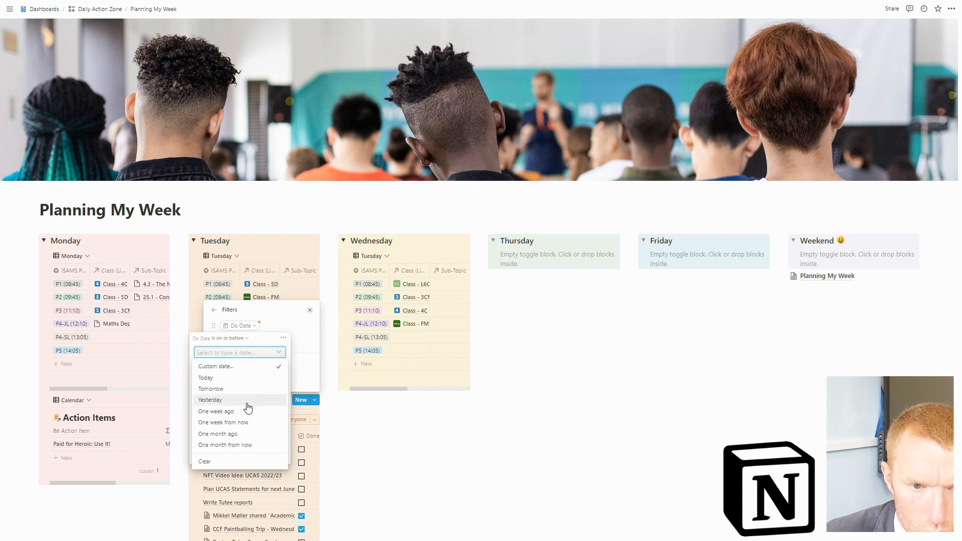
{"action": "left_click", "coordinate": [240, 425]}
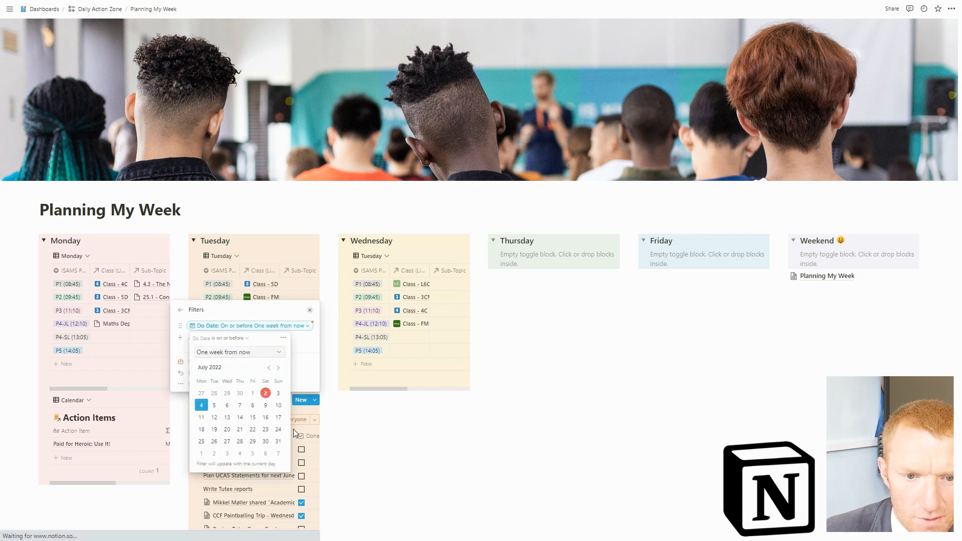
{"action": "left_click", "coordinate": [382, 466]}
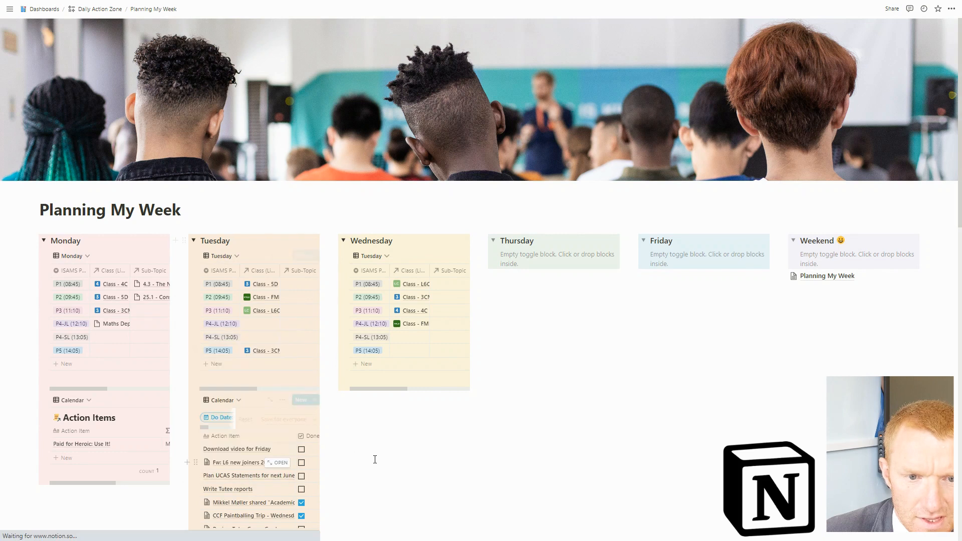
{"action": "left_click", "coordinate": [232, 420]}
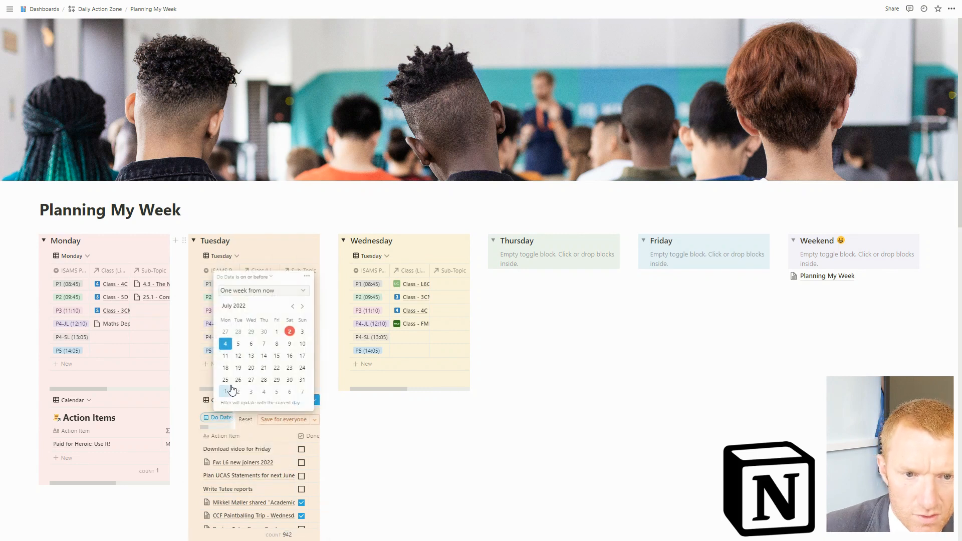
{"action": "left_click", "coordinate": [353, 442]}
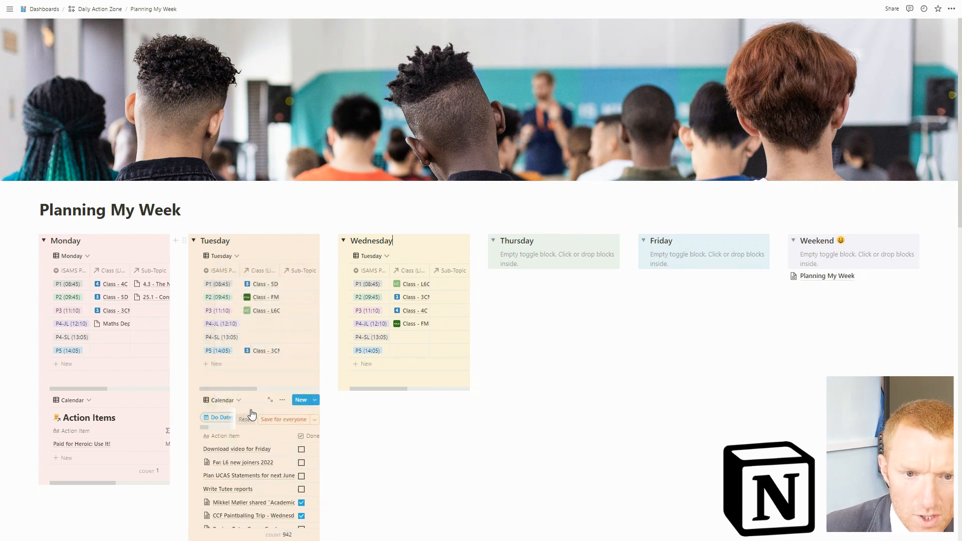
Step: Add a filter for Day containing "Tue" to Tuesday's Action Items table and save the filters for everyone
{"action": "left_click", "coordinate": [283, 400]}
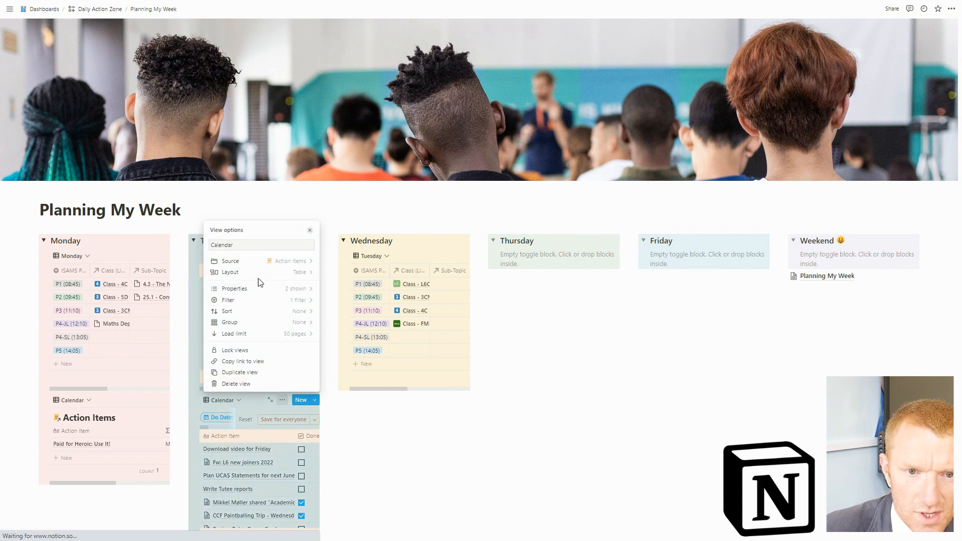
{"action": "left_click", "coordinate": [259, 303]}
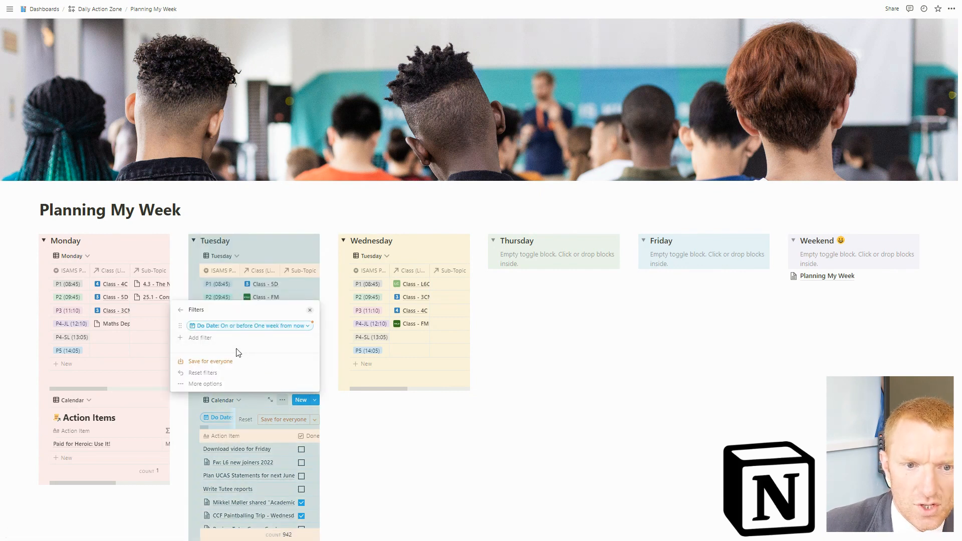
{"action": "left_click", "coordinate": [219, 338]}
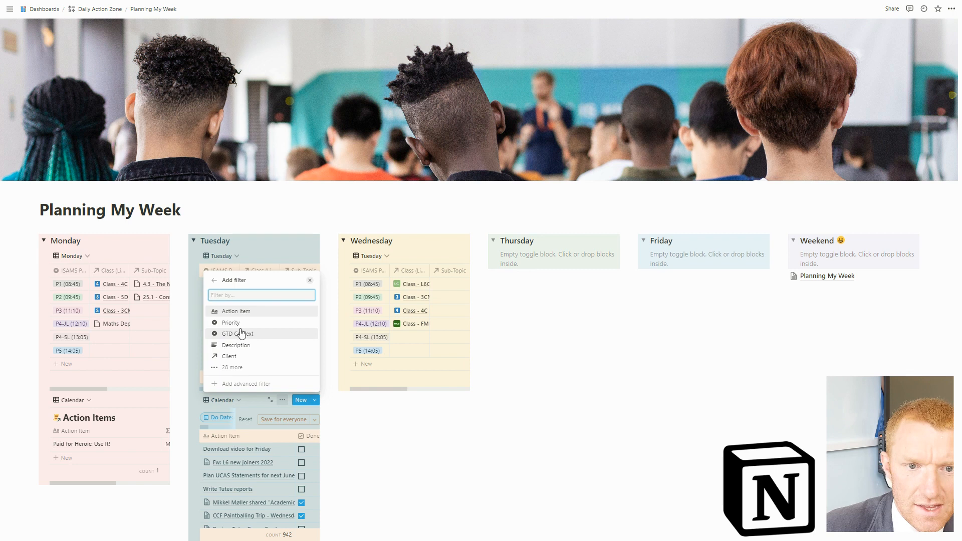
{"action": "type", "text": "day"}
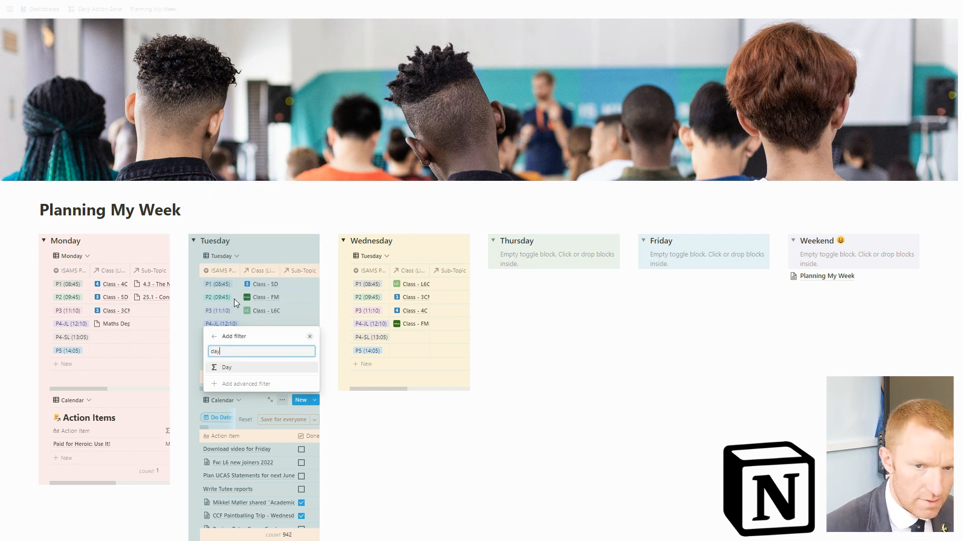
{"action": "left_click", "coordinate": [227, 368]}
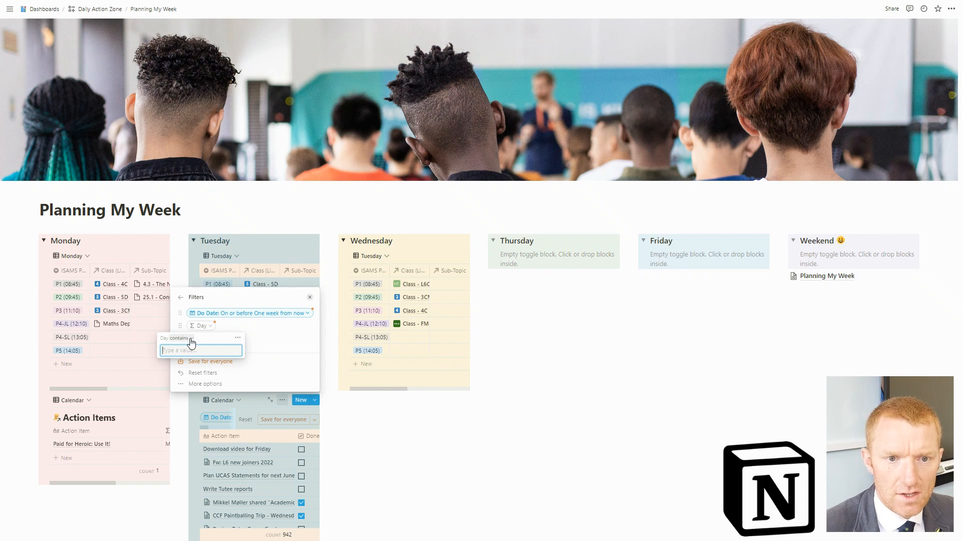
{"action": "type", "text": "Tue"}
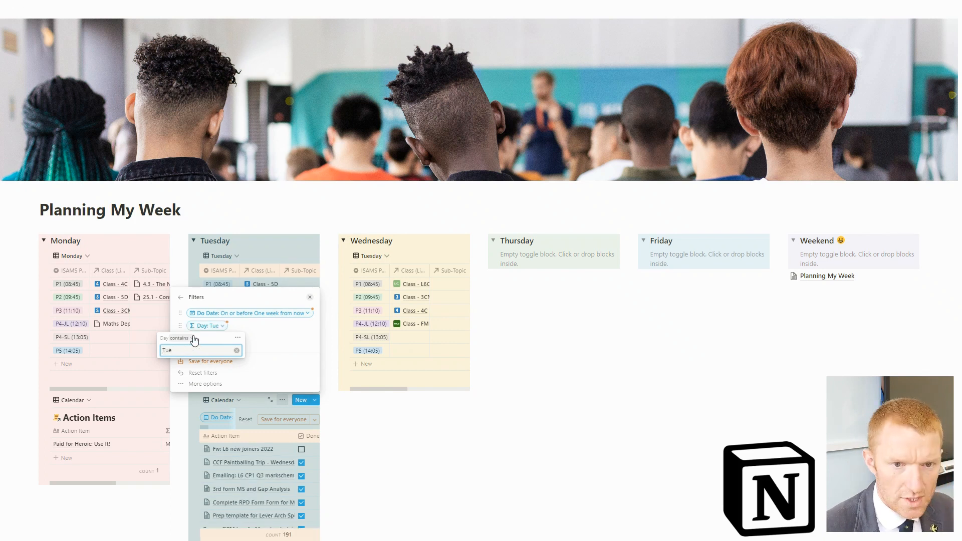
{"action": "left_click", "coordinate": [273, 344]}
{"action": "left_click", "coordinate": [337, 449]}
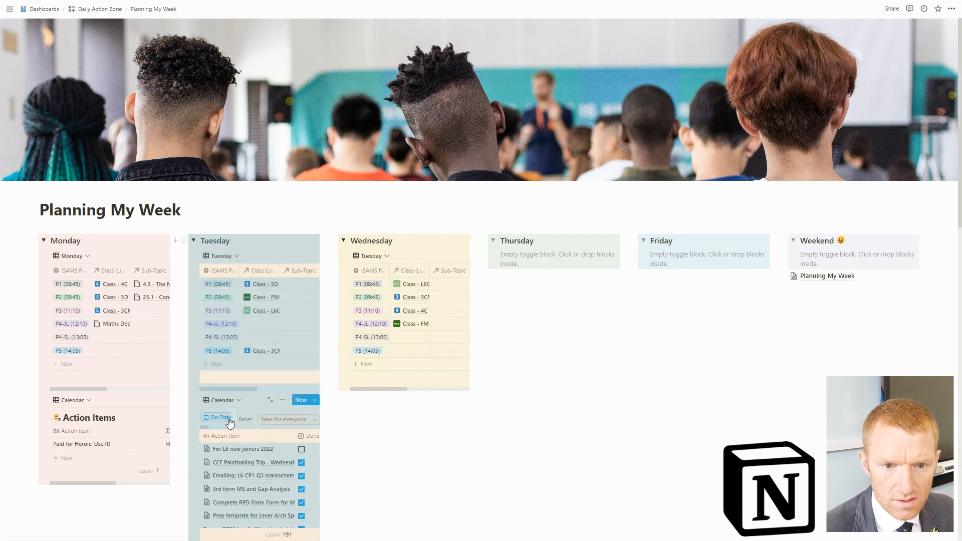
{"action": "left_click", "coordinate": [271, 420]}
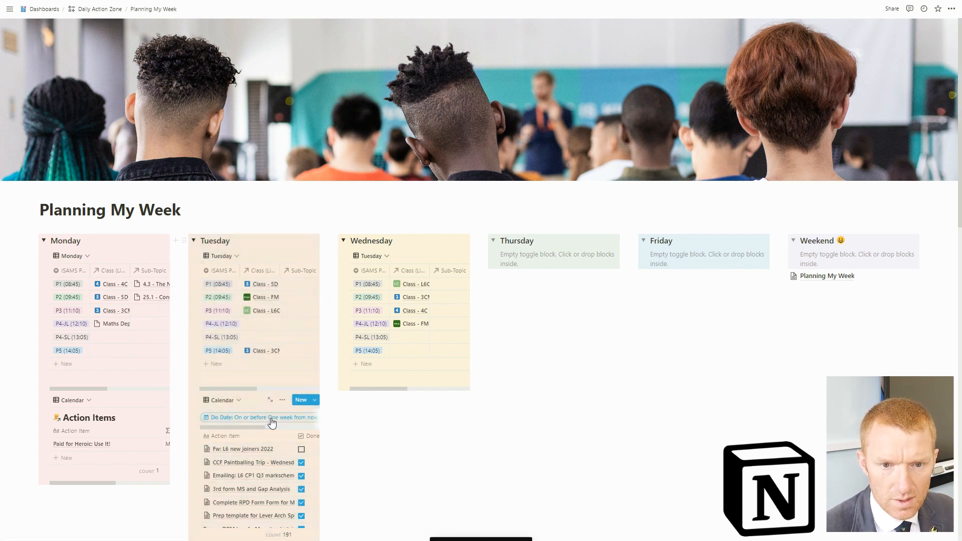
Step: Convert the Do Date filter of Tuesday's Action Items table into an advanced filter
{"action": "left_click", "coordinate": [234, 420]}
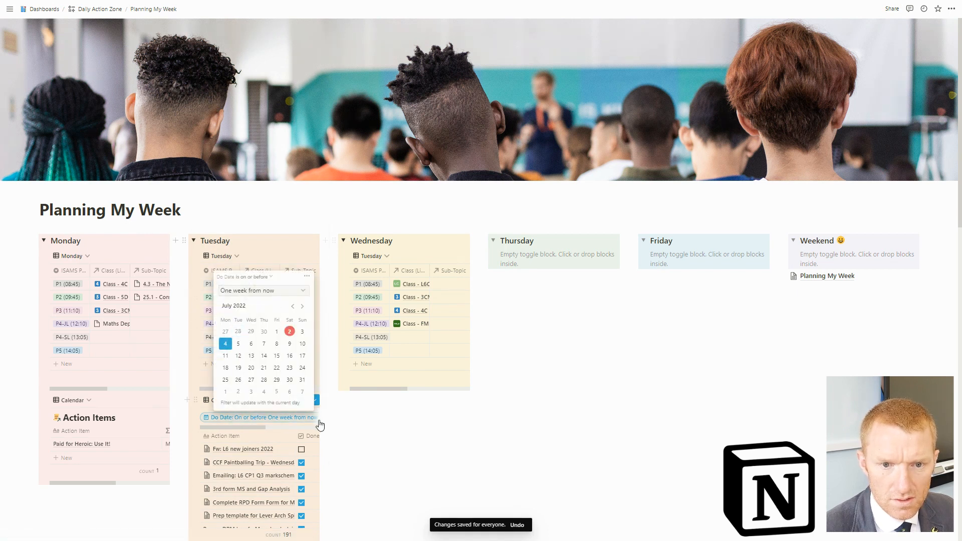
{"action": "key", "text": "Escape"}
{"action": "left_click", "coordinate": [282, 399]}
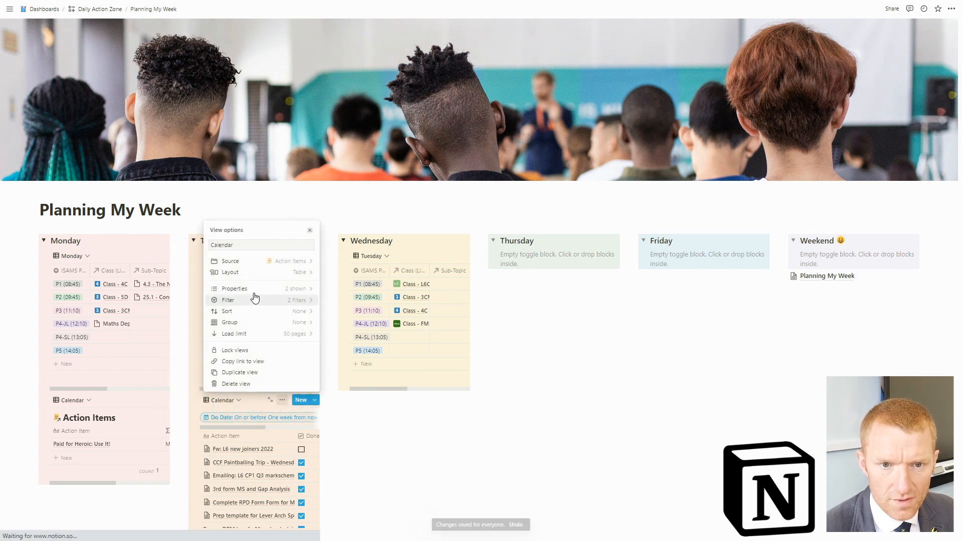
{"action": "left_click", "coordinate": [255, 299]}
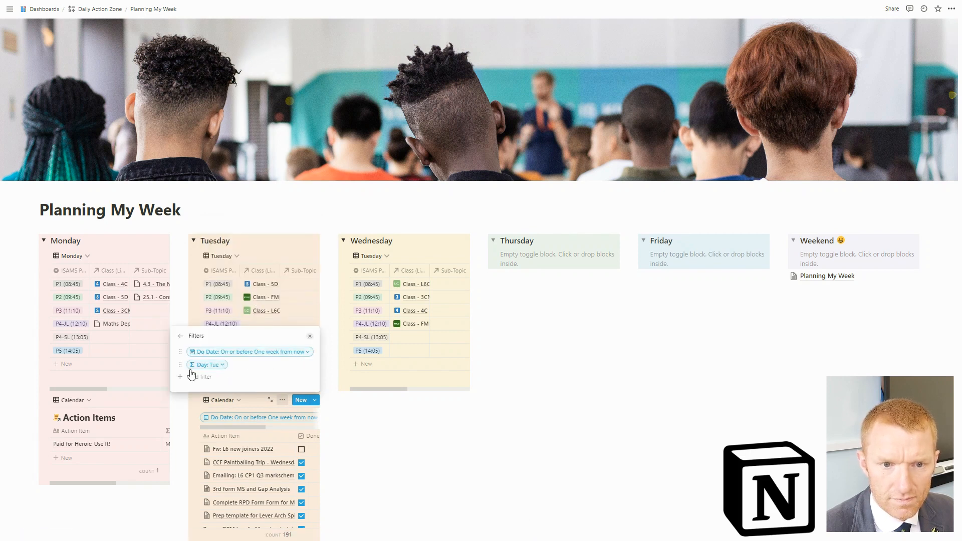
{"action": "left_click", "coordinate": [308, 352]}
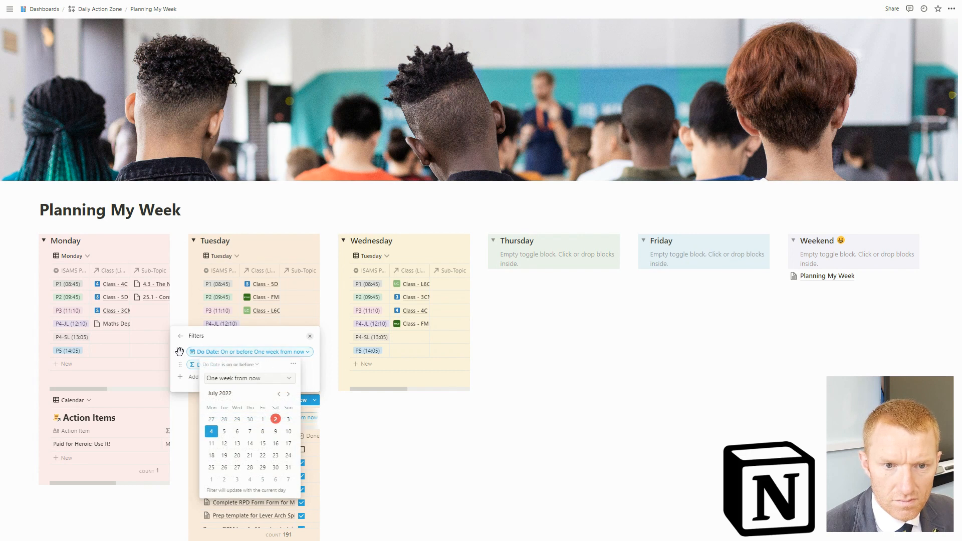
{"action": "left_click_drag", "start_coordinate": [181, 353], "coordinate": [184, 366]}
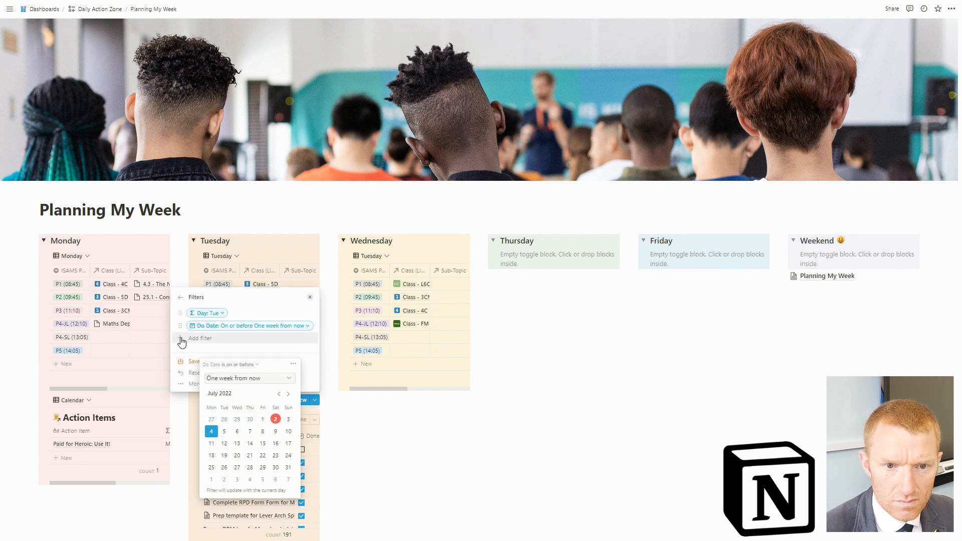
{"action": "left_click_drag", "start_coordinate": [180, 326], "coordinate": [181, 312]}
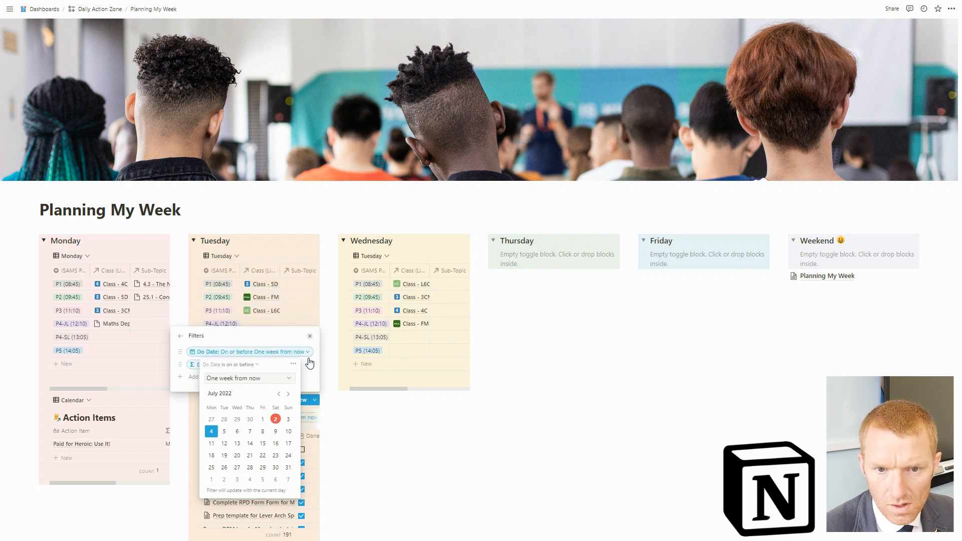
{"action": "left_click", "coordinate": [293, 365]}
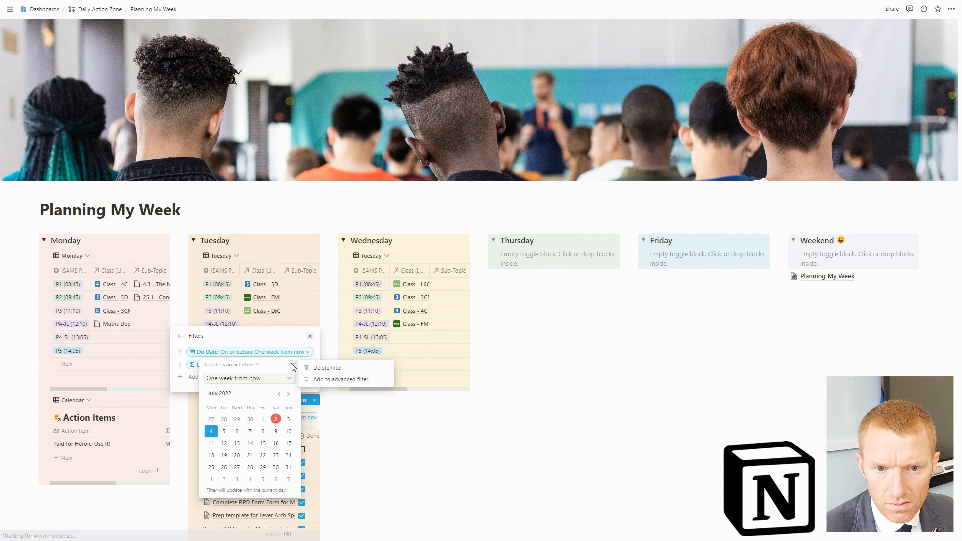
{"action": "left_click", "coordinate": [311, 379]}
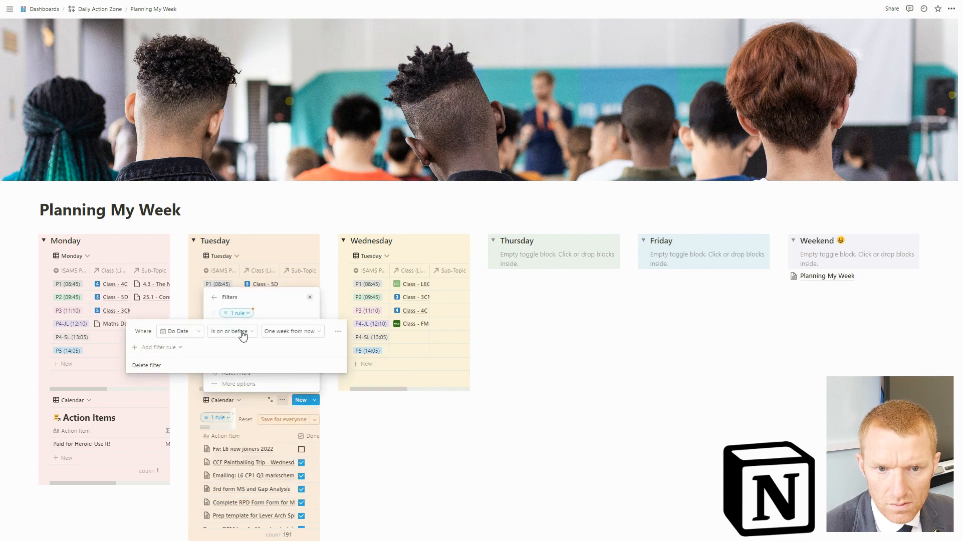
Step: Add an And rule to Tuesday's advanced filter requiring that Done is not checked
{"action": "left_click", "coordinate": [173, 347]}
{"action": "left_click", "coordinate": [175, 359]}
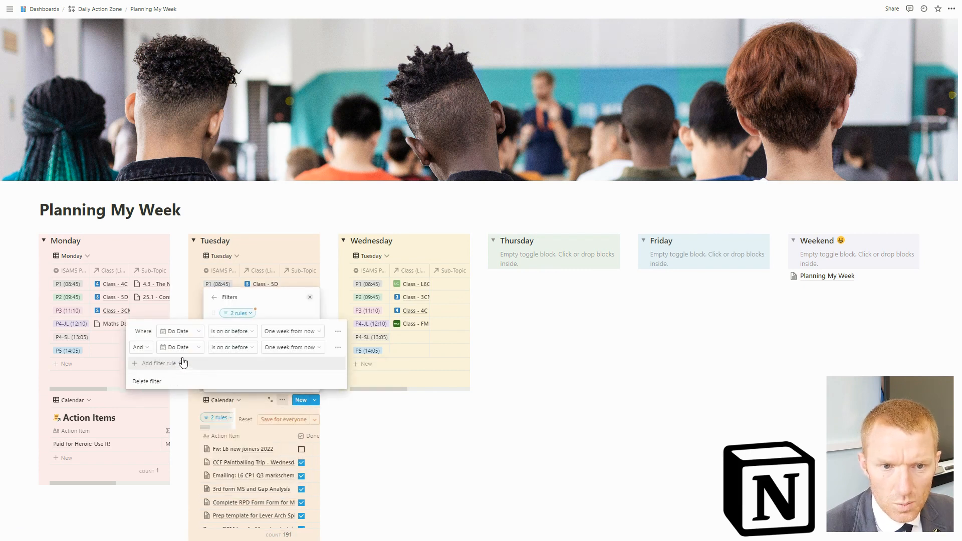
{"action": "left_click", "coordinate": [179, 347]}
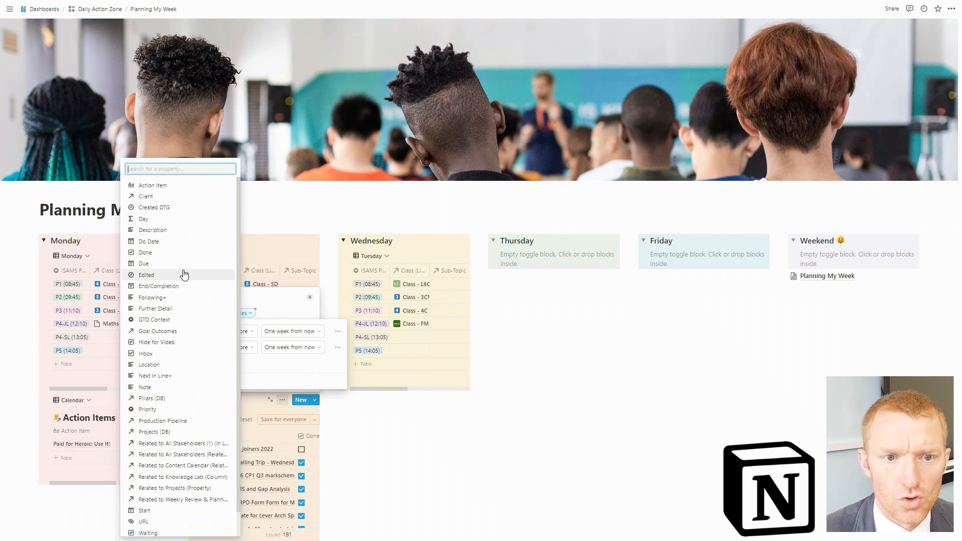
{"action": "left_click", "coordinate": [160, 253]}
{"action": "left_click", "coordinate": [220, 353]}
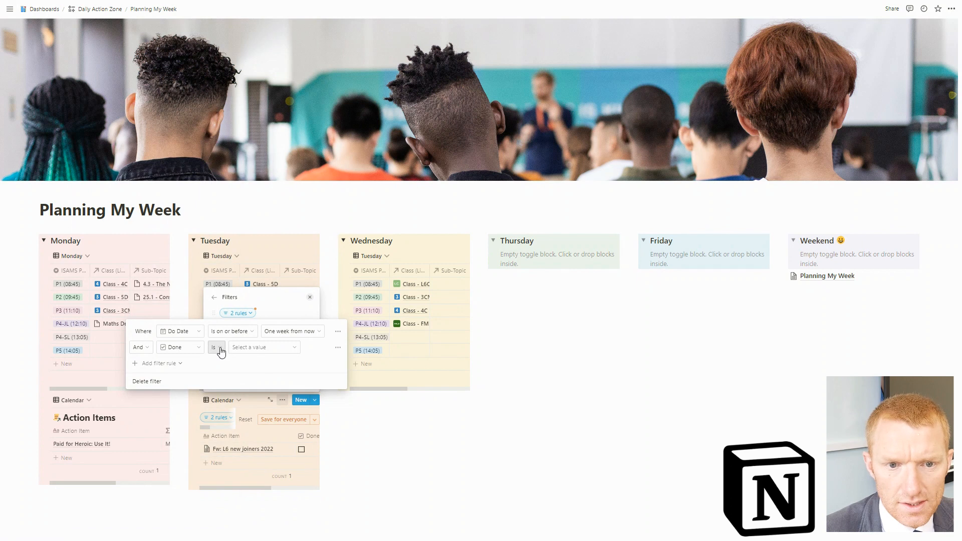
{"action": "left_click", "coordinate": [216, 377]}
{"action": "left_click", "coordinate": [261, 347]}
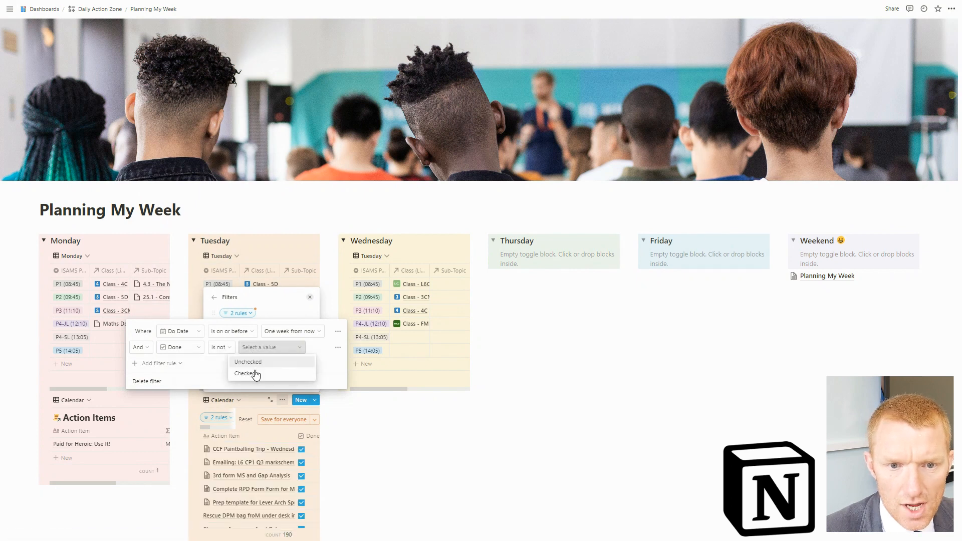
{"action": "left_click", "coordinate": [255, 374]}
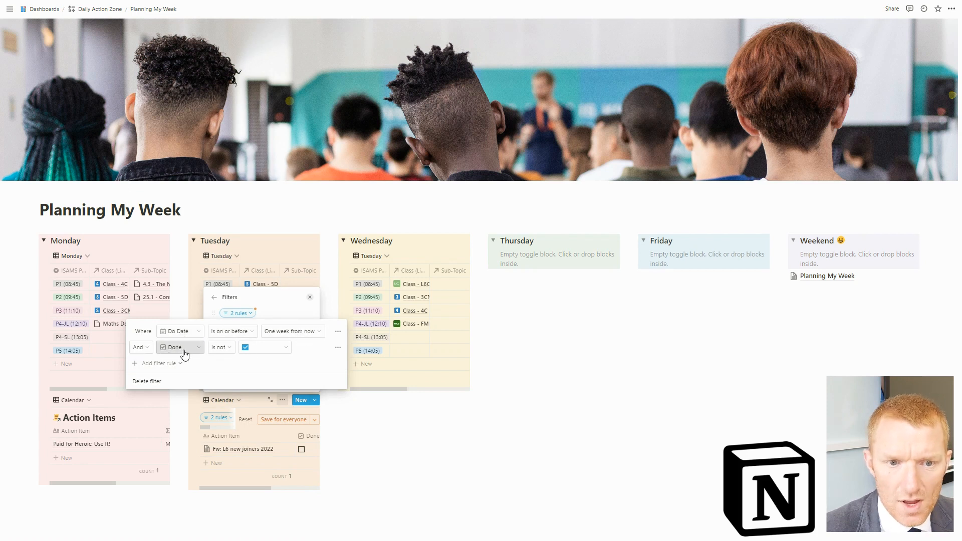
Step: Add a third And rule to Tuesday's advanced filter requiring that Day contains "Tue"
{"action": "left_click", "coordinate": [167, 363]}
{"action": "left_click", "coordinate": [160, 378]}
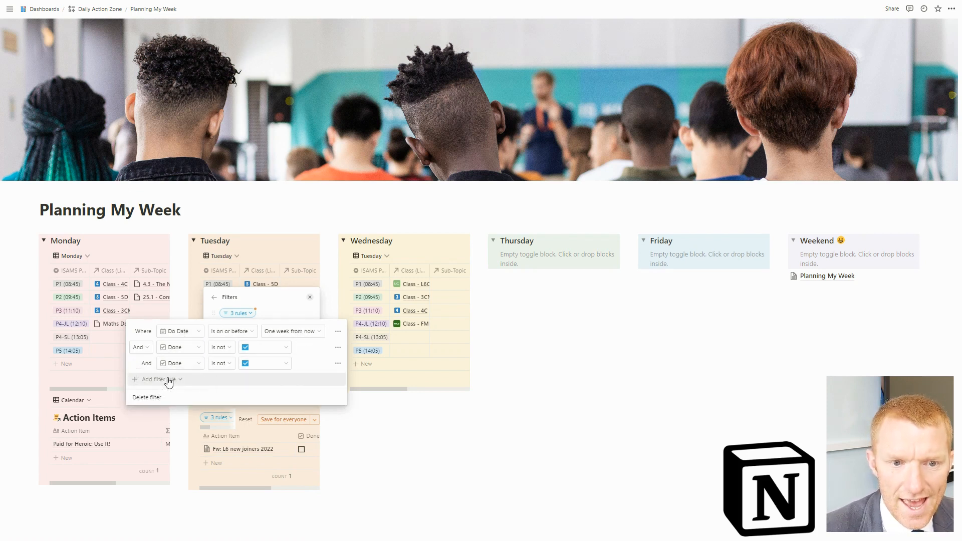
{"action": "left_click", "coordinate": [185, 367]}
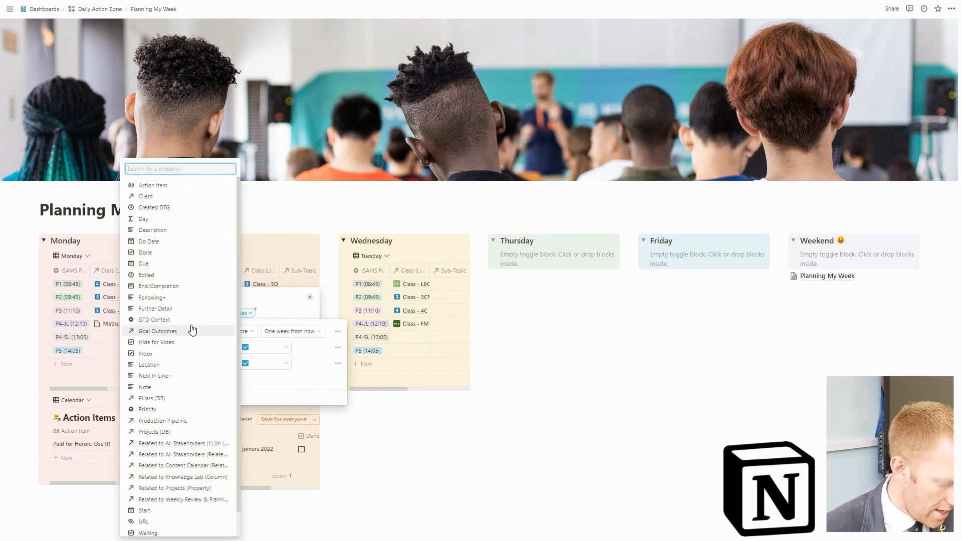
{"action": "type", "text": "day"}
{"action": "left_click", "coordinate": [145, 349]}
{"action": "left_click", "coordinate": [224, 363]}
{"action": "left_click", "coordinate": [278, 364]}
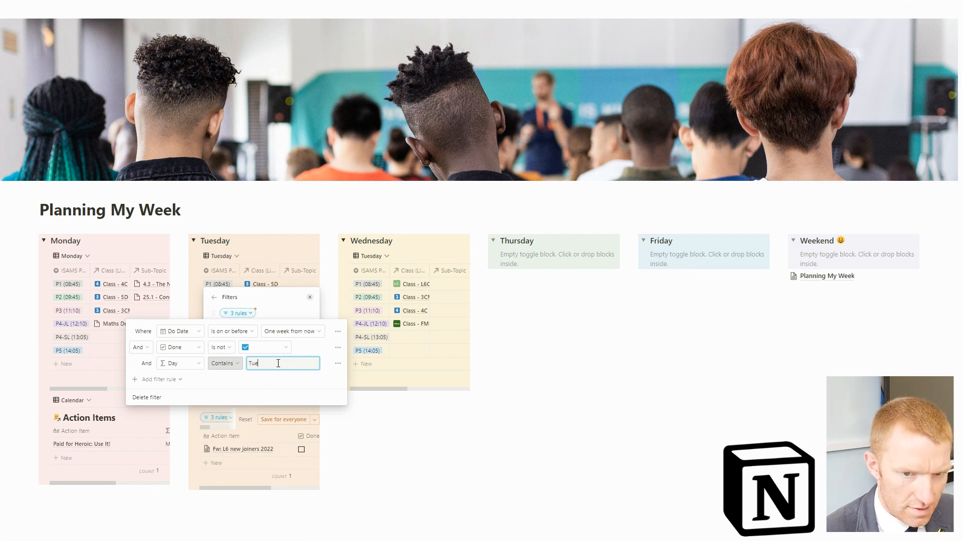
Step: Close the advanced filter rules of Tuesday's Action Items table and save the filter changes for everyone
{"action": "left_click", "coordinate": [349, 469]}
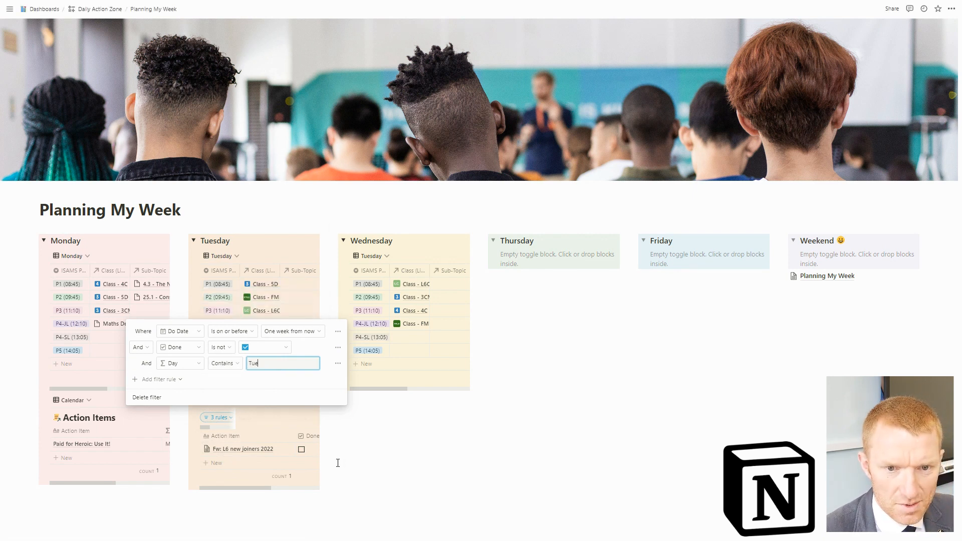
{"action": "left_click", "coordinate": [304, 415]}
{"action": "left_click", "coordinate": [289, 420]}
{"action": "left_click", "coordinate": [283, 420]}
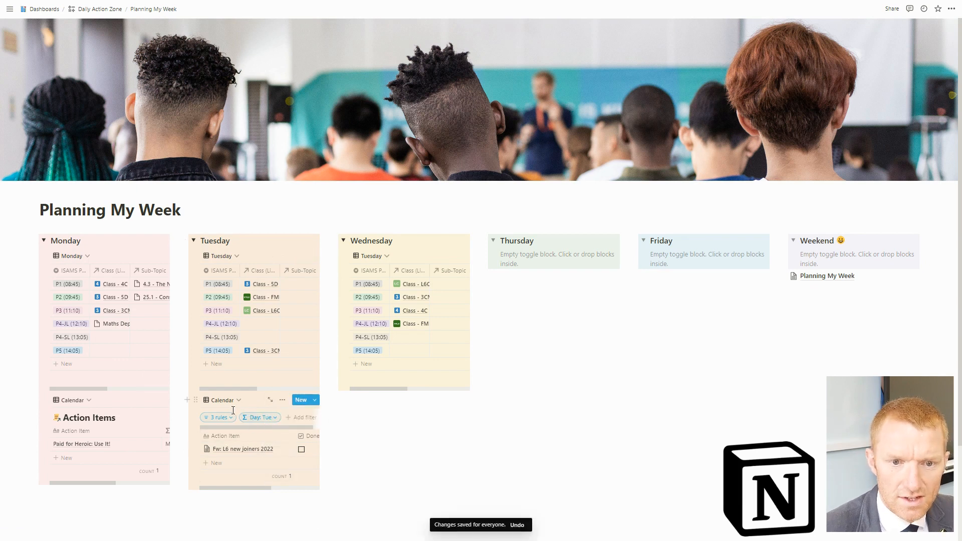
Step: Remove the separate Day filter from Tuesday's Action Items table, save for everyone, and check the remaining filter rules
{"action": "left_click", "coordinate": [265, 421]}
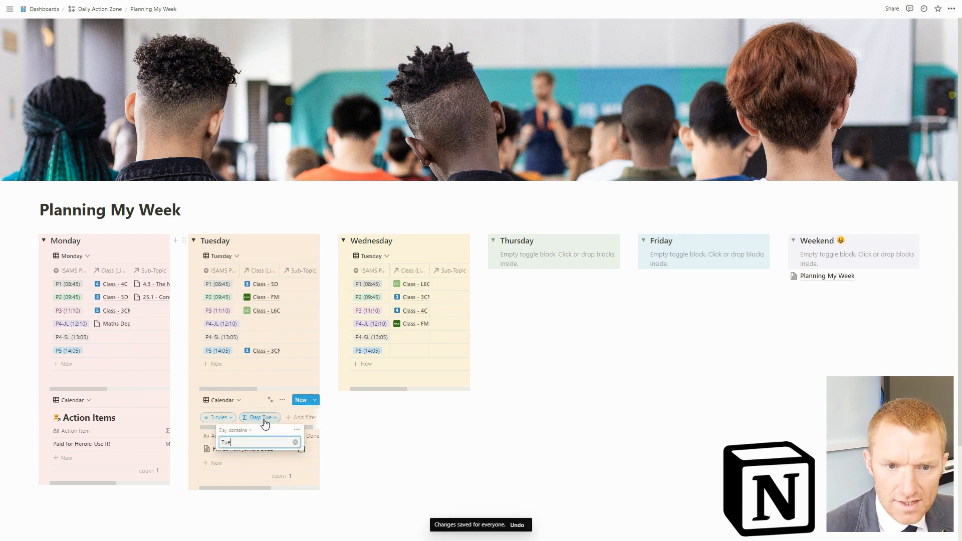
{"action": "left_click", "coordinate": [297, 429]}
{"action": "left_click", "coordinate": [336, 433]}
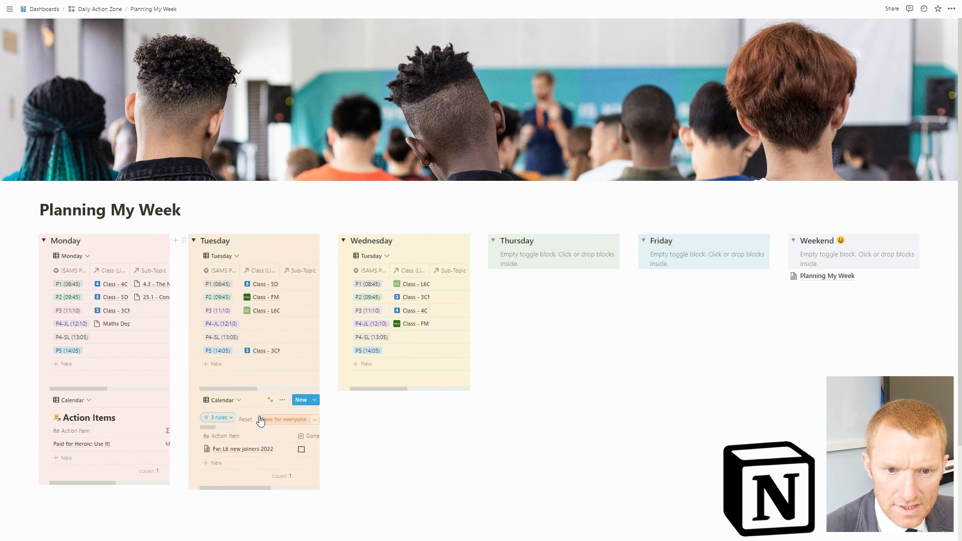
{"action": "left_click", "coordinate": [283, 419]}
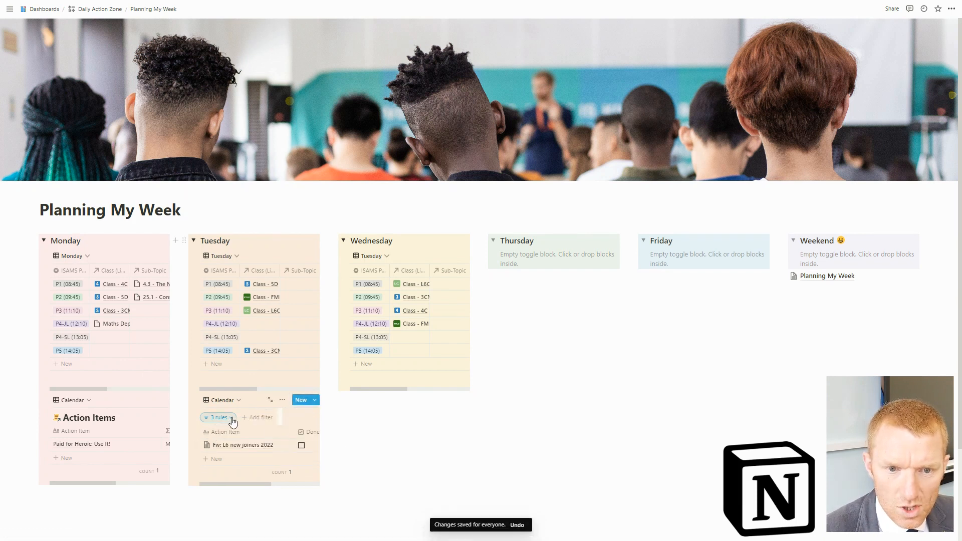
{"action": "left_click", "coordinate": [229, 419]}
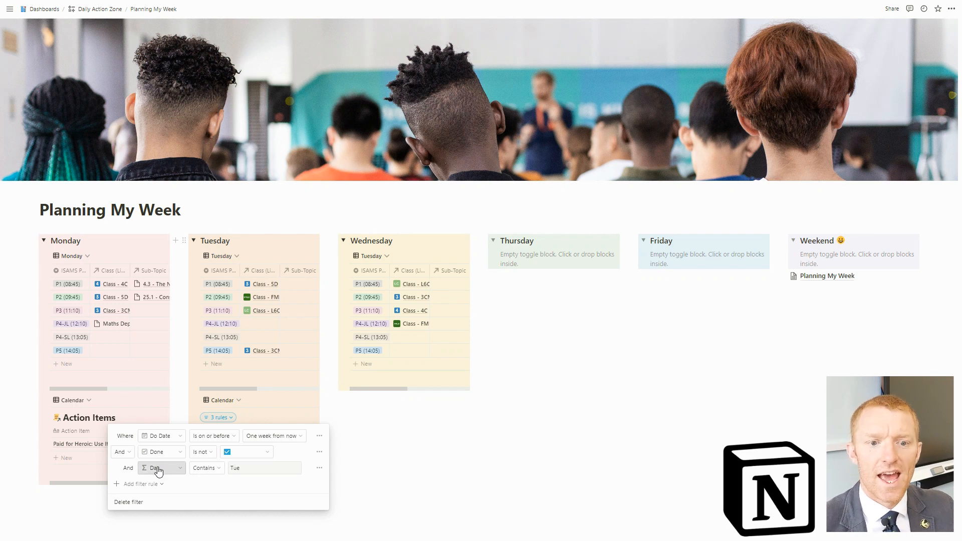
{"action": "left_click", "coordinate": [397, 463]}
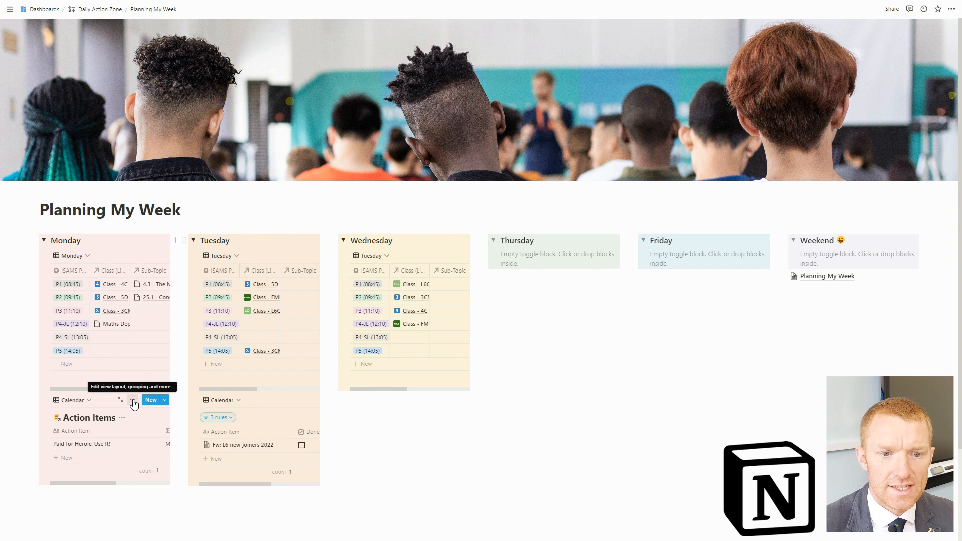
Step: Hide the database title of Monday's Action Items table in its layout options
{"action": "left_click", "coordinate": [133, 401]}
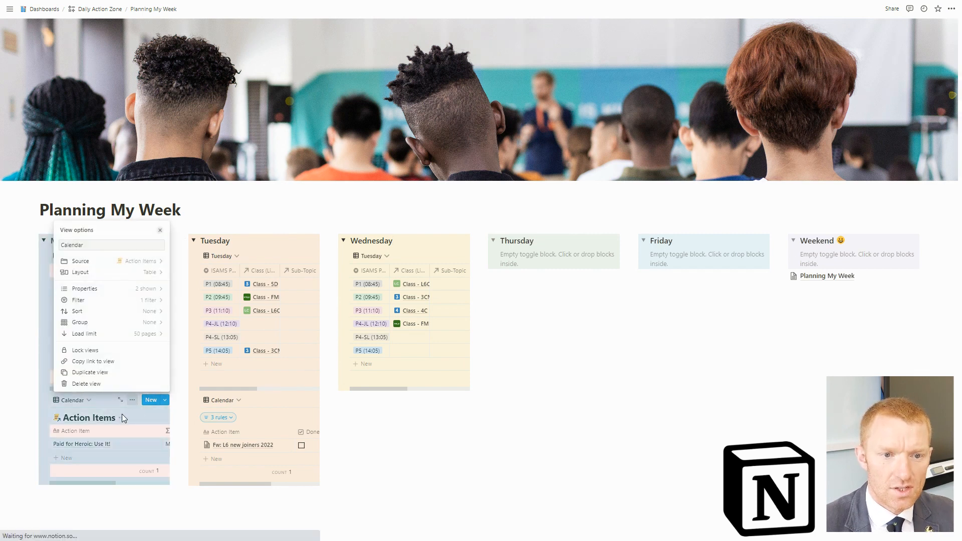
{"action": "left_click", "coordinate": [142, 273]}
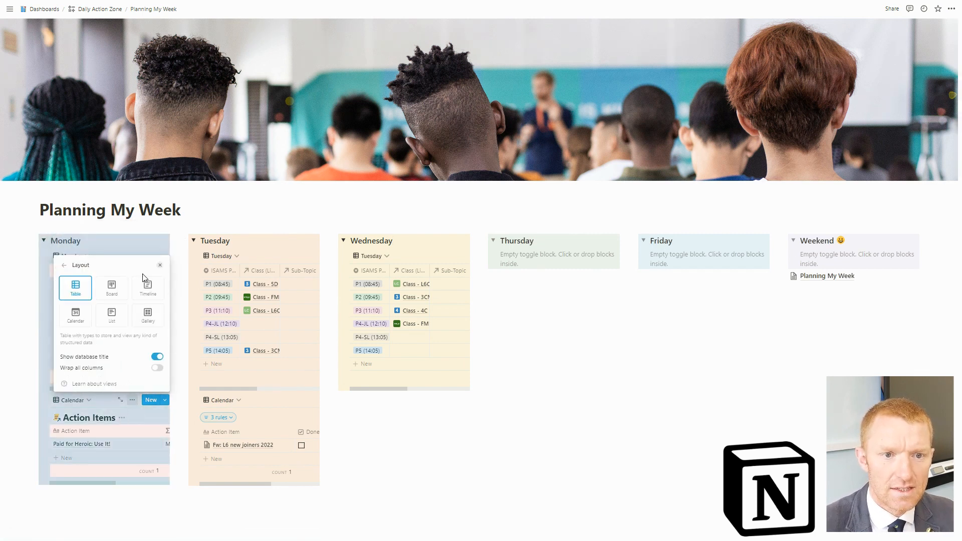
{"action": "left_click", "coordinate": [158, 357]}
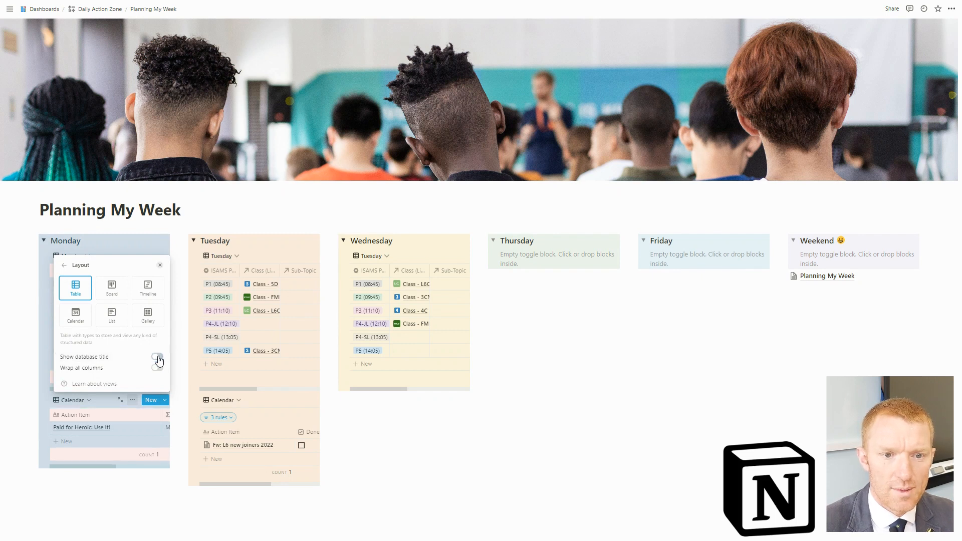
{"action": "left_click", "coordinate": [412, 454]}
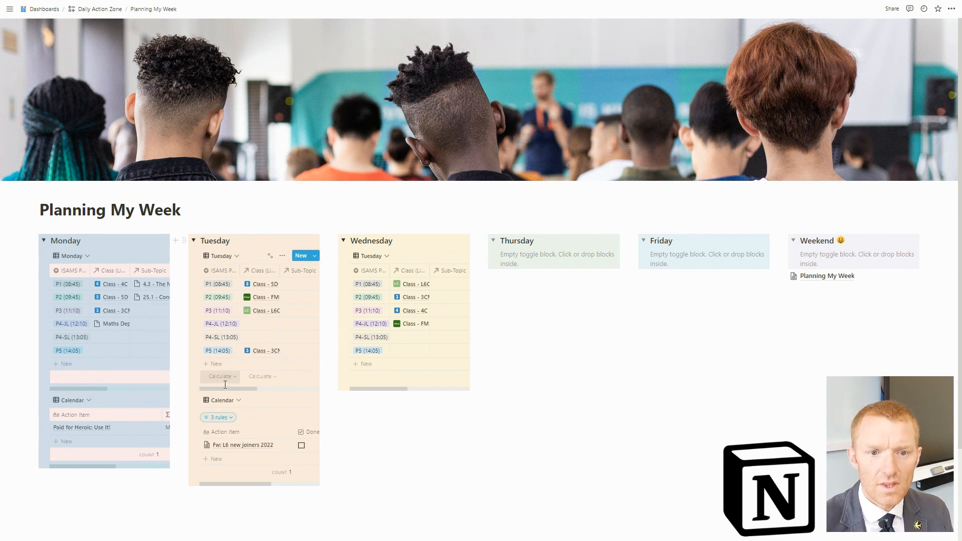
Step: Rename the lesson planner view in the Wednesday toggle to "Wednesday" and check its Day and Full Date filter rules
{"action": "left_click", "coordinate": [377, 257]}
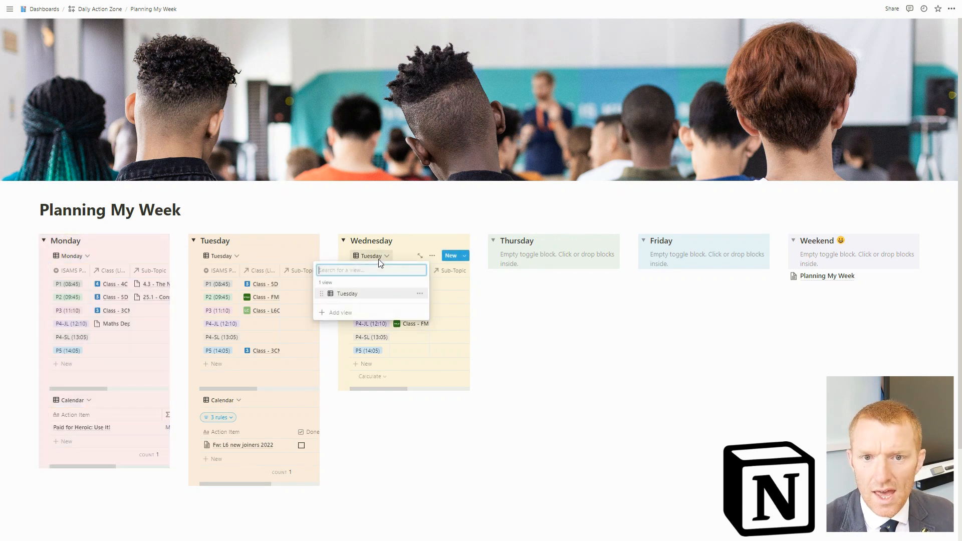
{"action": "left_click", "coordinate": [419, 293]}
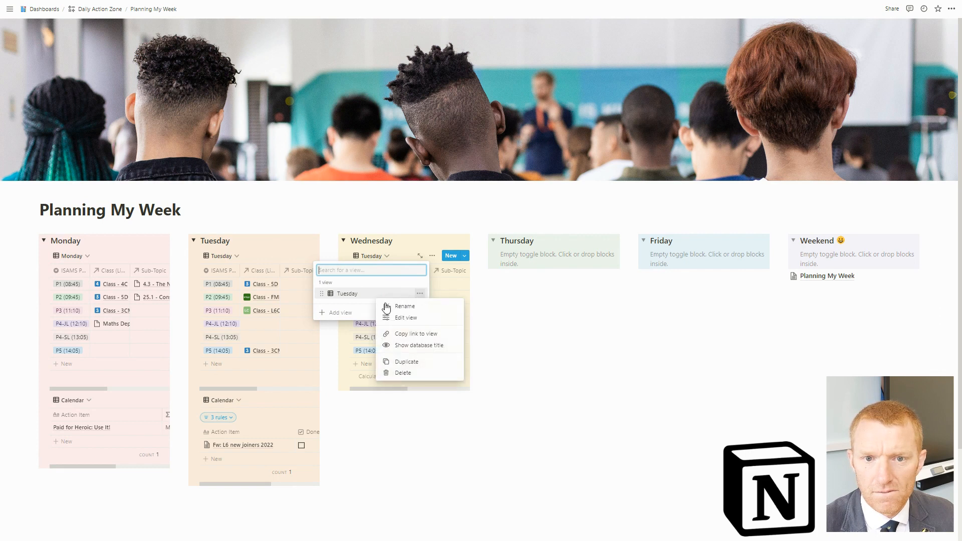
{"action": "left_click", "coordinate": [381, 315]}
{"action": "left_click", "coordinate": [373, 289]}
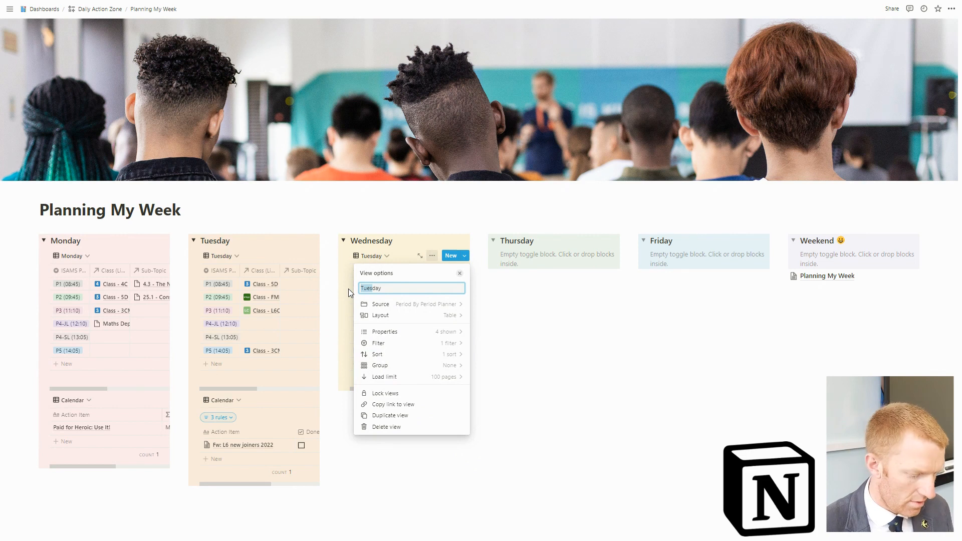
{"action": "type", "text": "Wednes"}
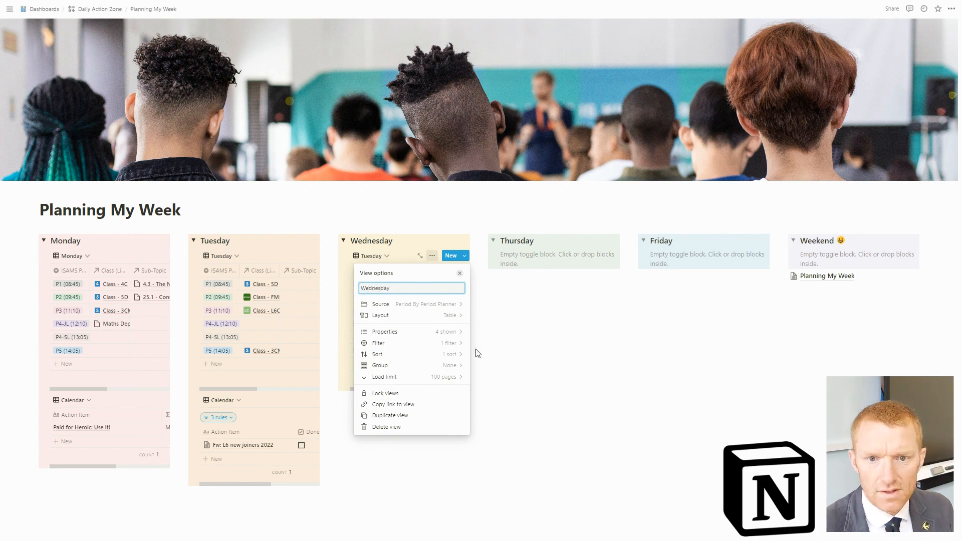
{"action": "left_click", "coordinate": [425, 345]}
{"action": "left_click", "coordinate": [396, 290]}
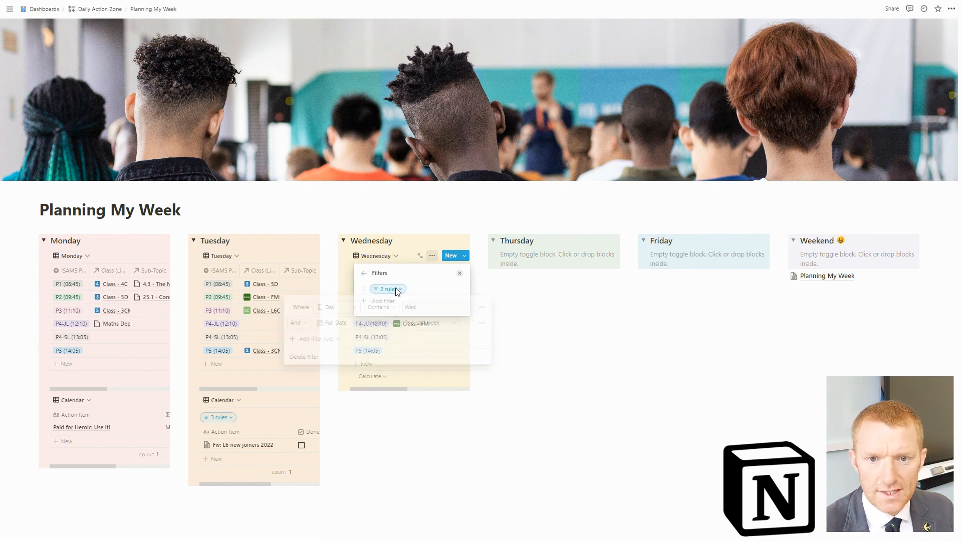
{"action": "left_click", "coordinate": [546, 403]}
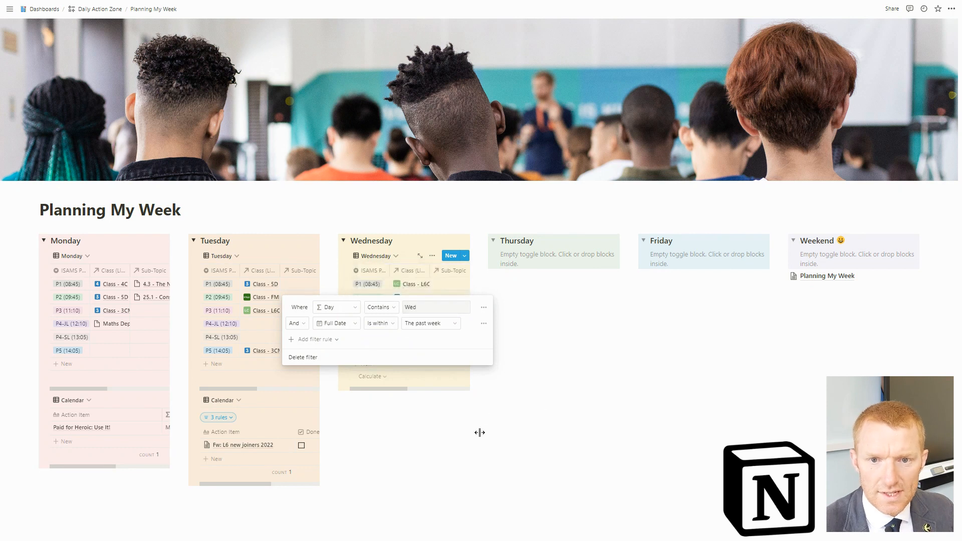
{"action": "left_click", "coordinate": [479, 460]}
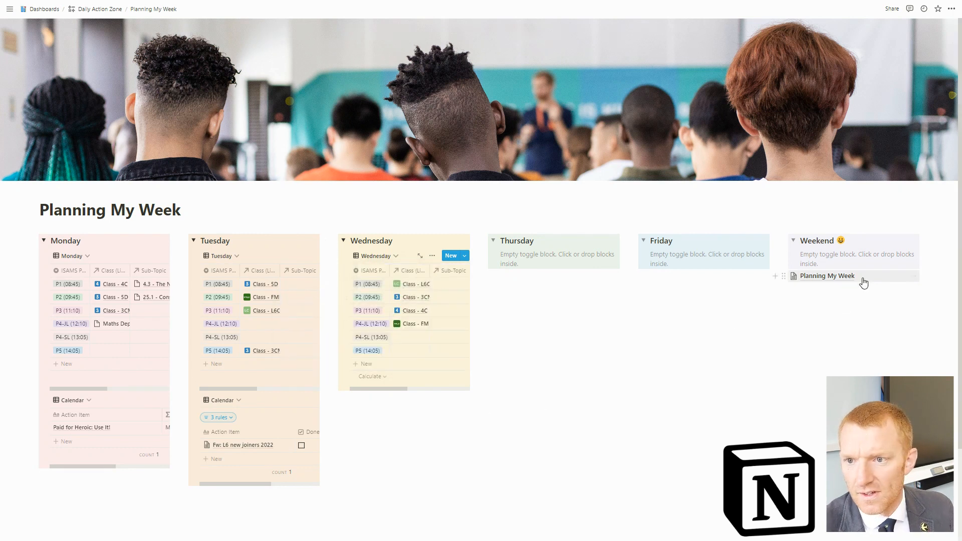
Step: Delete the Planning My Week page link beneath the Weekend toggle
{"action": "left_click", "coordinate": [784, 276]}
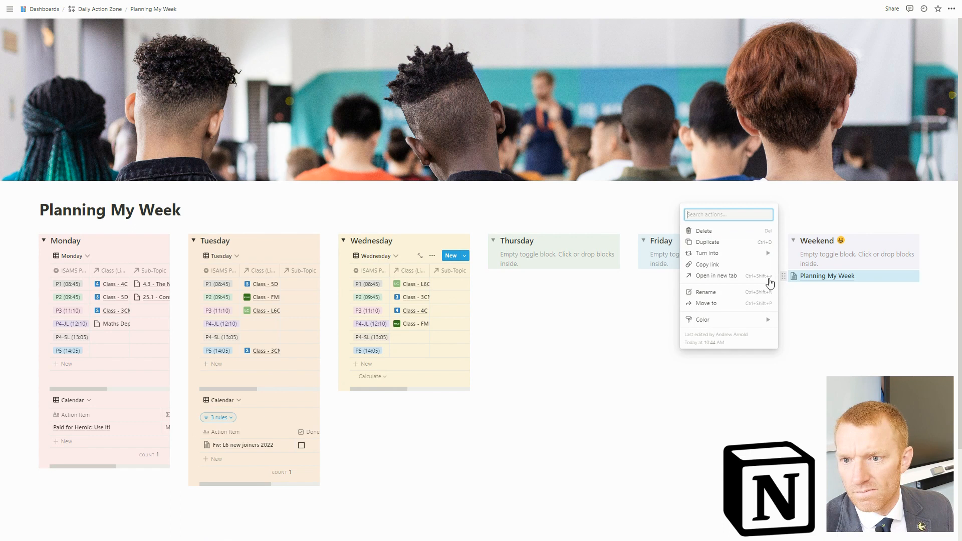
{"action": "left_click", "coordinate": [736, 231]}
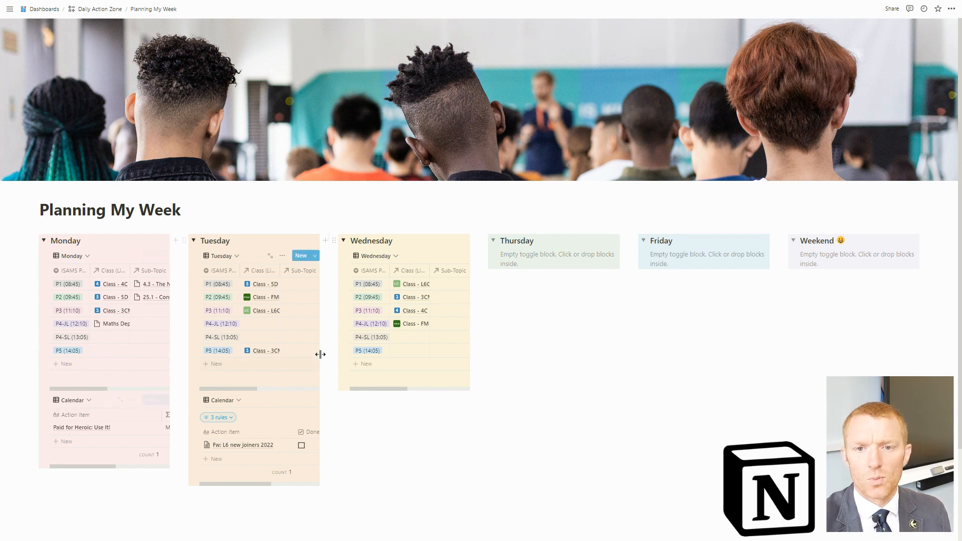
Step: Collapse all six toggles from Monday to Weekend
{"action": "left_click", "coordinate": [343, 240]}
{"action": "left_click", "coordinate": [194, 241]}
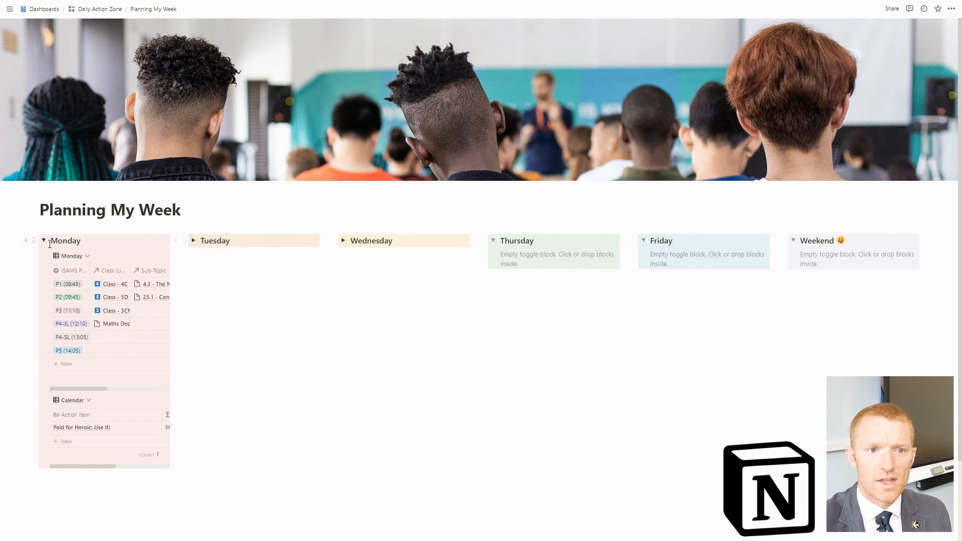
{"action": "left_click", "coordinate": [45, 241]}
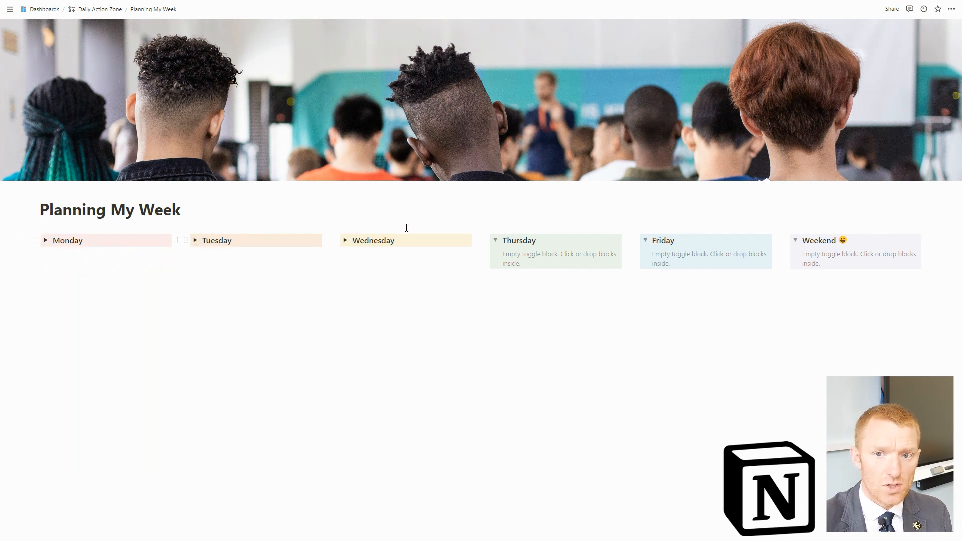
{"action": "left_click", "coordinate": [495, 240]}
{"action": "left_click", "coordinate": [645, 241]}
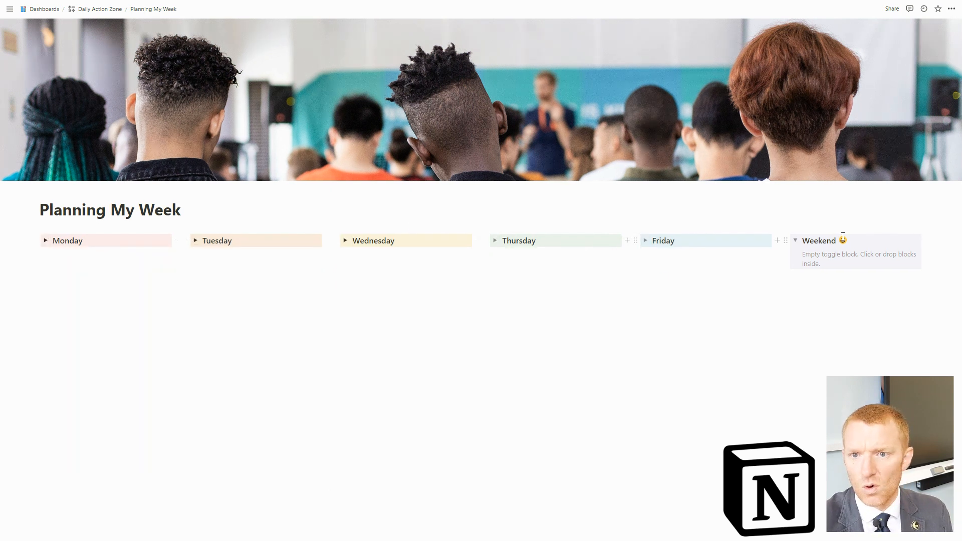
{"action": "left_click", "coordinate": [795, 241]}
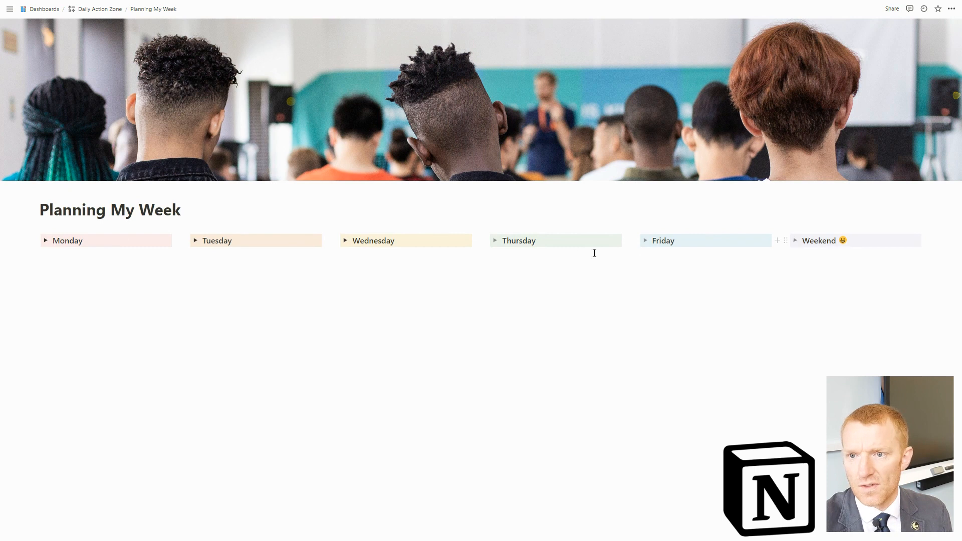
Step: Expand the Tuesday toggle and widen its column by narrowing the Monday and Wednesday columns
{"action": "left_click", "coordinate": [196, 241]}
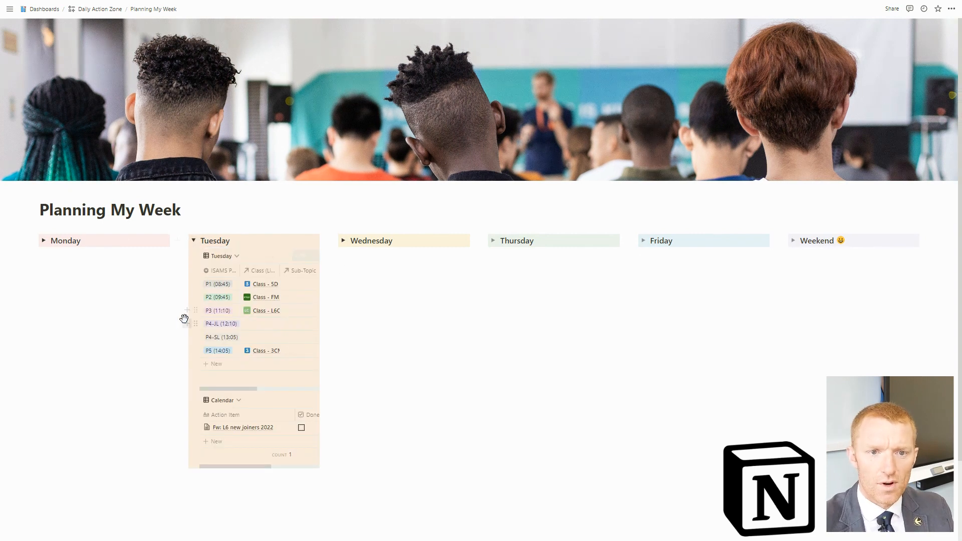
{"action": "left_click_drag", "start_coordinate": [181, 245], "coordinate": [166, 248]}
{"action": "left_click_drag", "start_coordinate": [91, 254], "coordinate": [81, 250]}
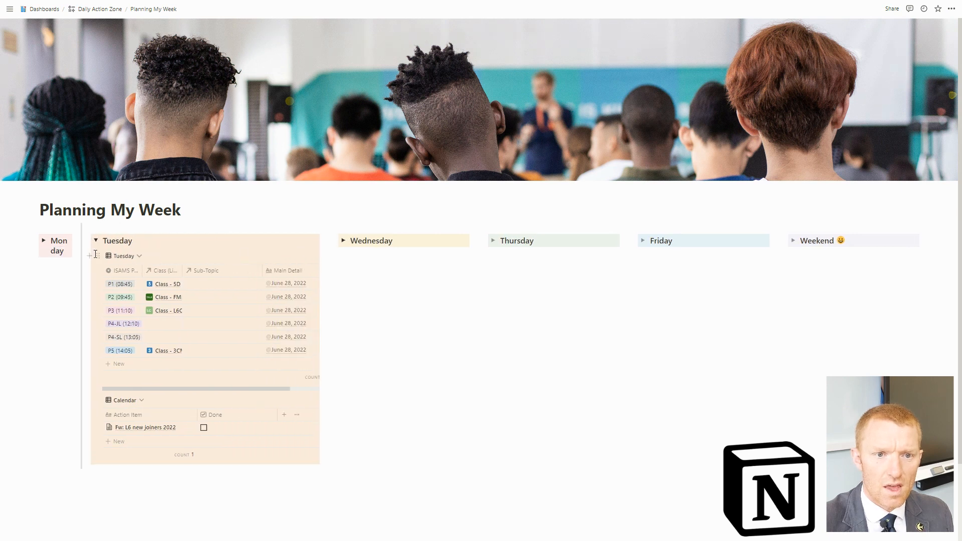
{"action": "left_click_drag", "start_coordinate": [328, 245], "coordinate": [505, 250]}
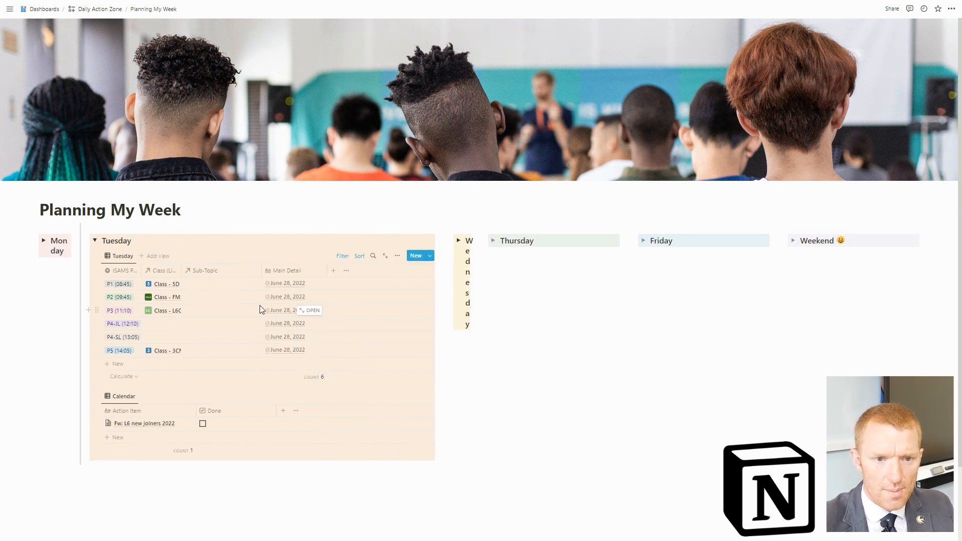
{"action": "scroll", "coordinate": [259, 306], "scroll_direction": "down", "scroll_amount": 3}
{"action": "scroll", "coordinate": [259, 305], "scroll_direction": "up", "scroll_amount": 3}
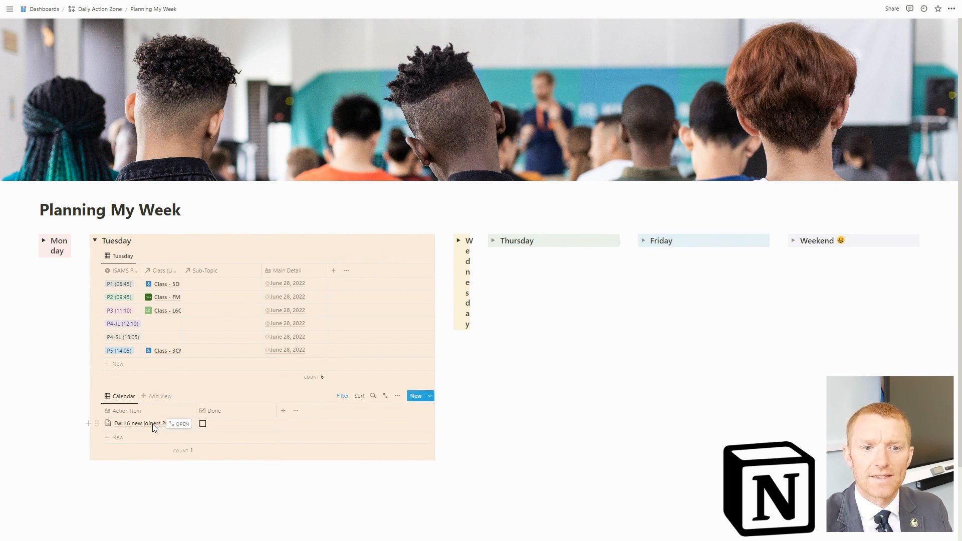
Step: Collapse Tuesday, widen the Wednesday column by narrowing Tuesday's, and expand the Wednesday toggle
{"action": "left_click", "coordinate": [96, 243]}
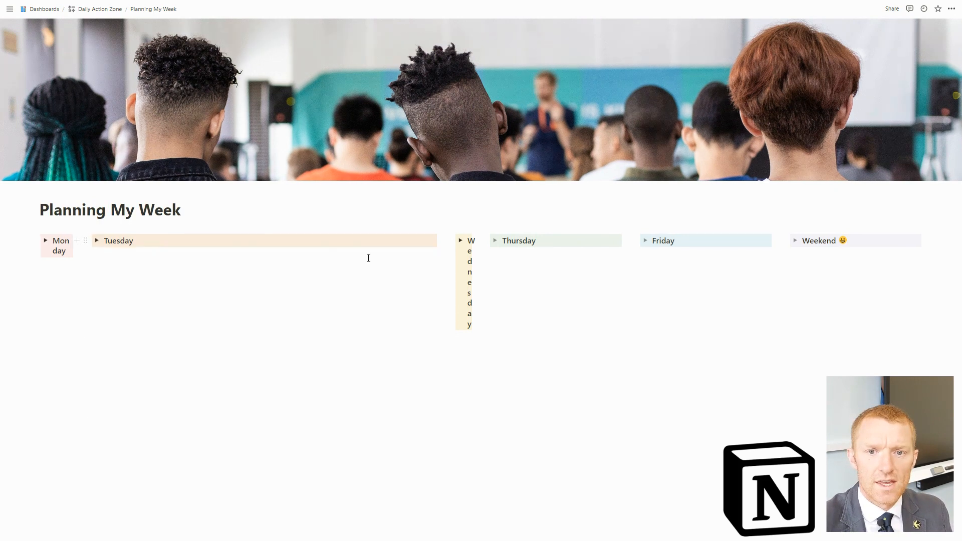
{"action": "left_click_drag", "start_coordinate": [450, 250], "coordinate": [123, 253]}
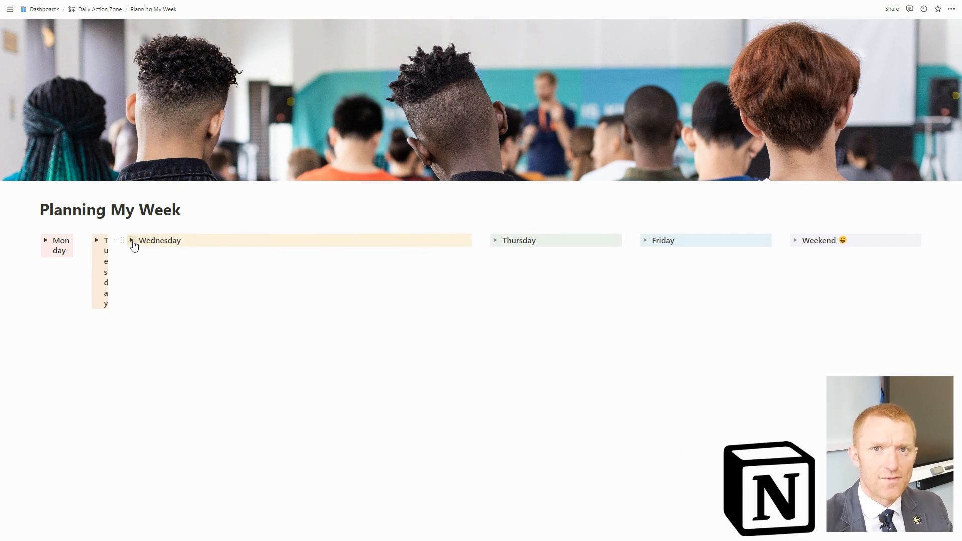
{"action": "left_click", "coordinate": [132, 242]}
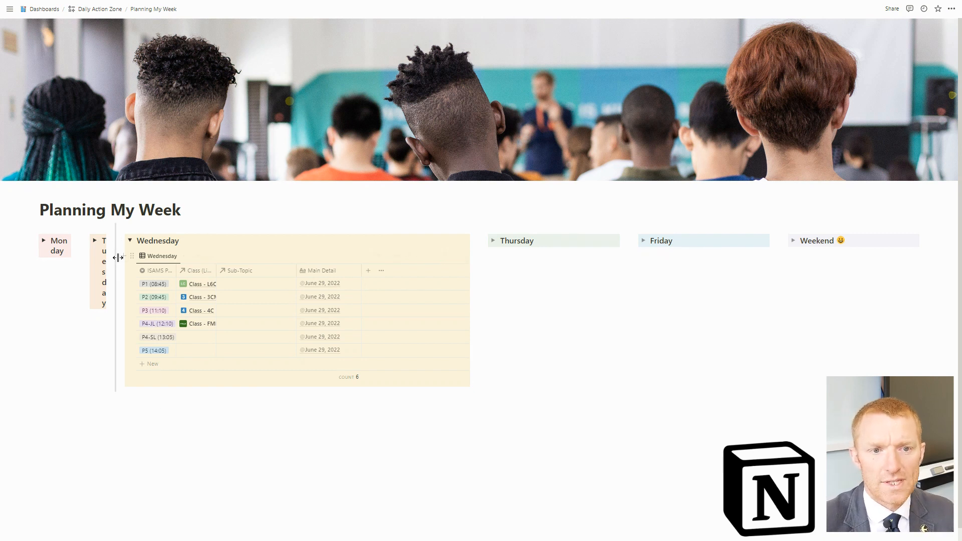
Step: Resize the Monday, Tuesday and Wednesday columns to roughly similar widths with their headings on one line
{"action": "left_click_drag", "start_coordinate": [118, 263], "coordinate": [307, 272]}
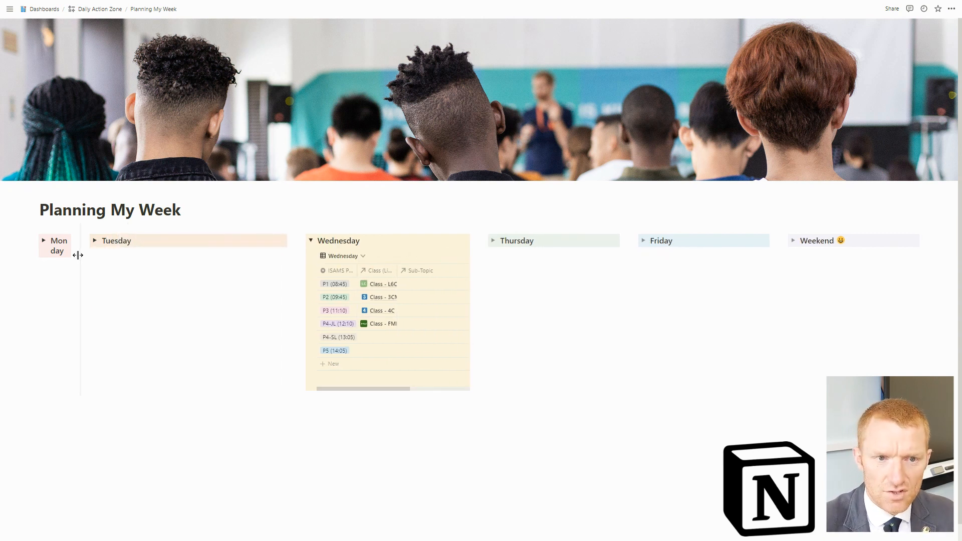
{"action": "left_click_drag", "start_coordinate": [86, 251], "coordinate": [161, 266]}
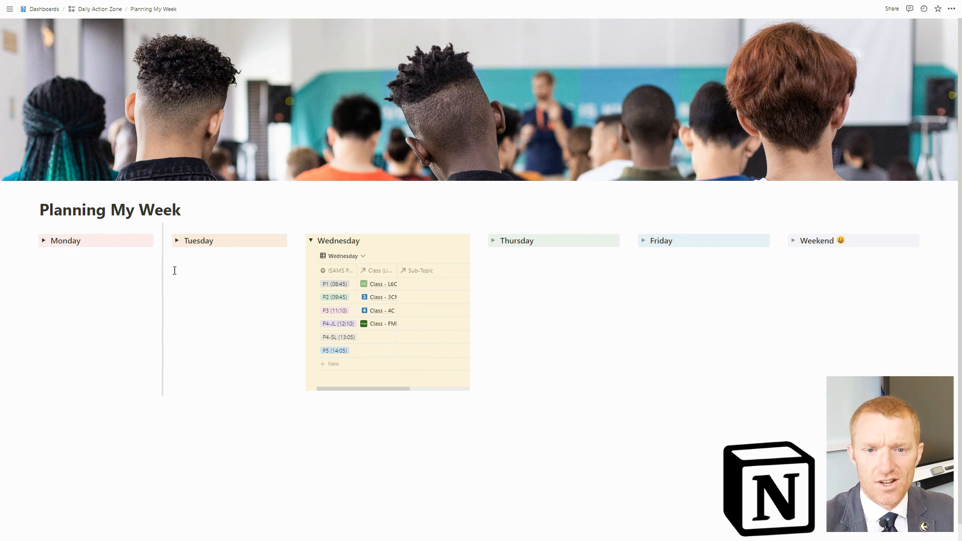